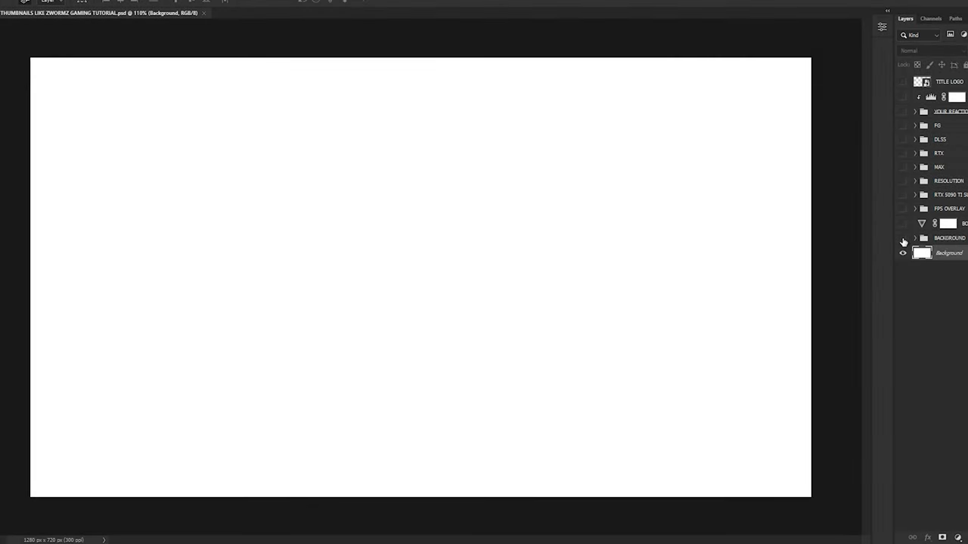
Reveal the adjustment layer, the RTX 5090 TI group and the RESOLUTION group in the finished example thumbnail
click(903, 224)
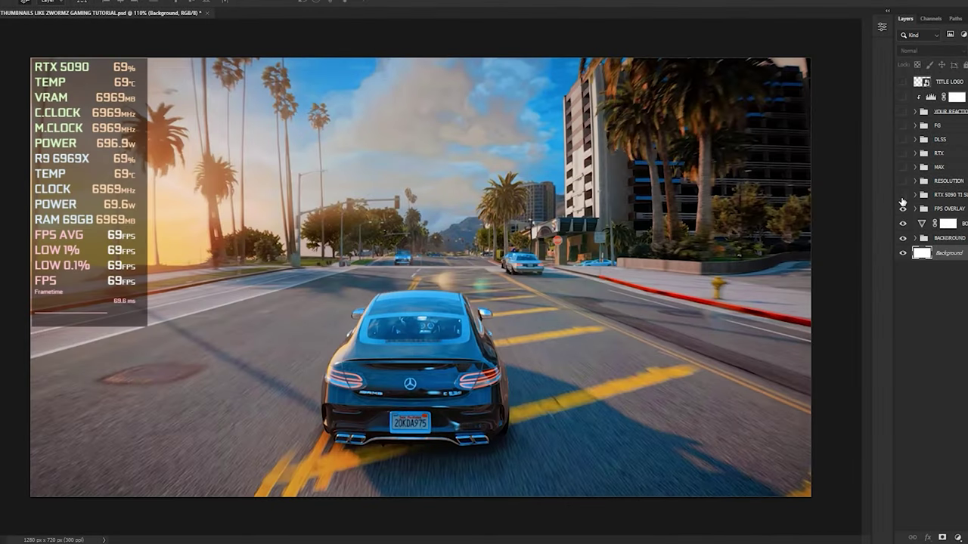
click(903, 194)
click(903, 182)
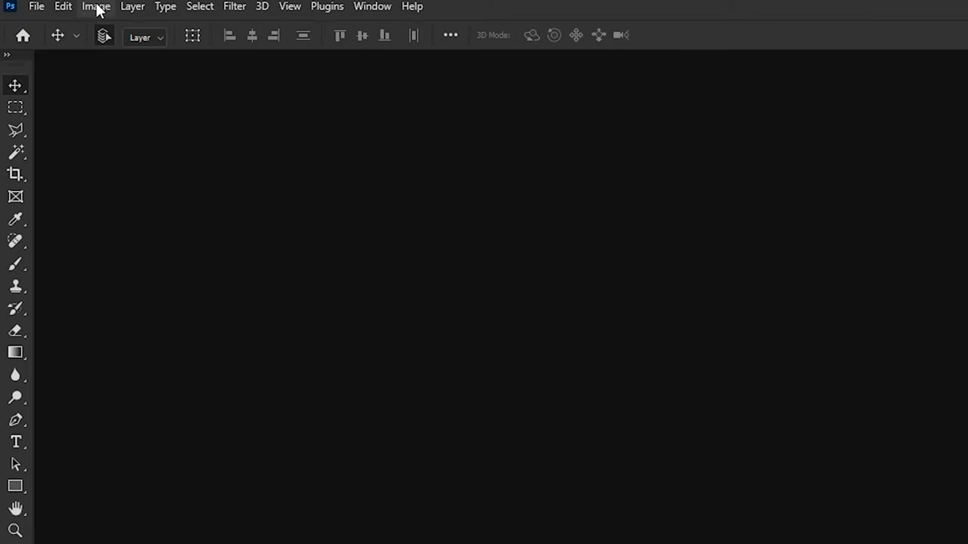
Create a new document THUMBNAIL TUTORIAL of 1280 x 720 pixels at 300 pixels/inch, RGB Color, 16 bit, white background
click(36, 6)
click(108, 30)
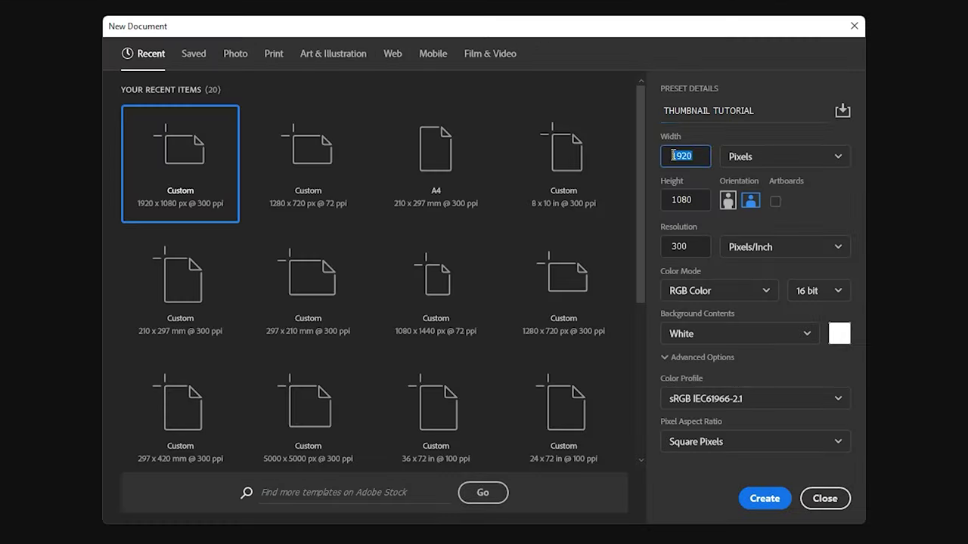
click(779, 162)
click(768, 180)
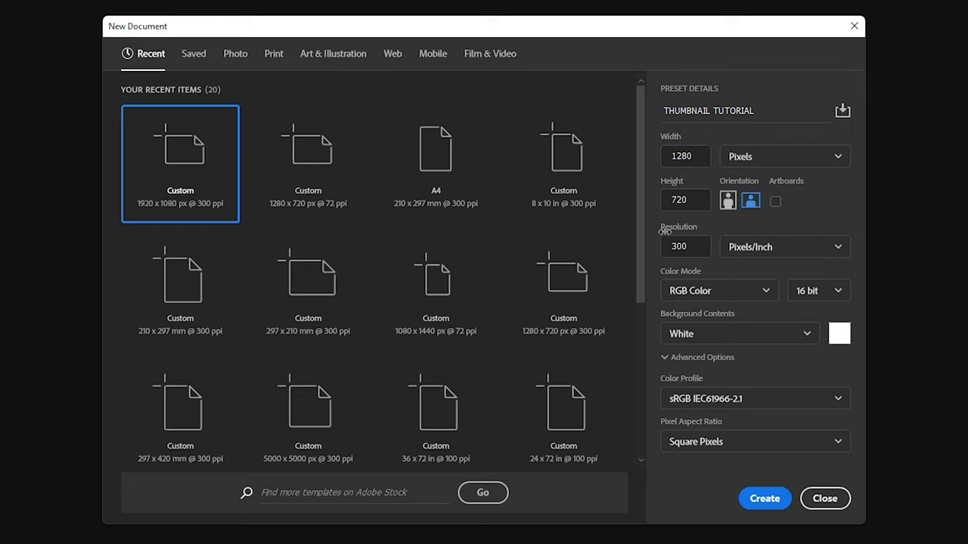
click(800, 252)
click(796, 274)
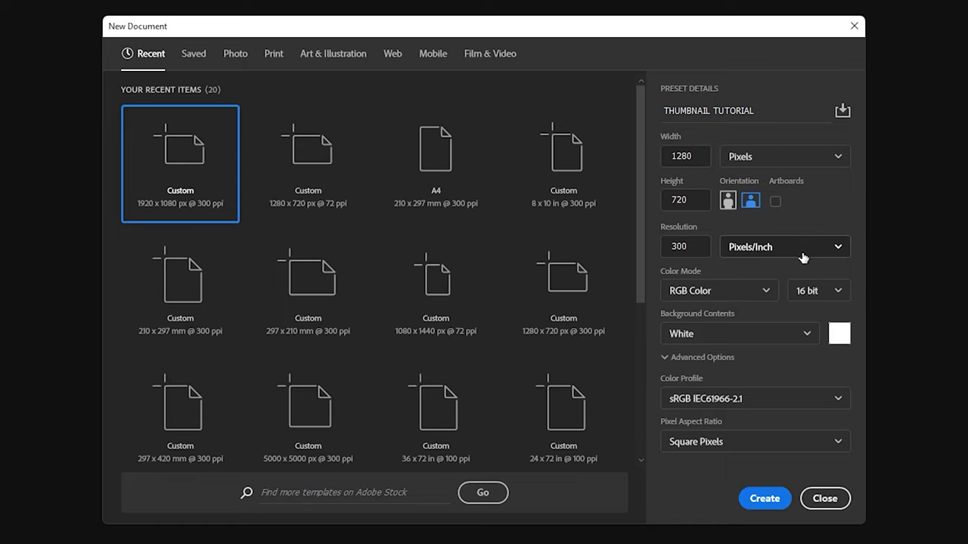
click(819, 292)
click(814, 340)
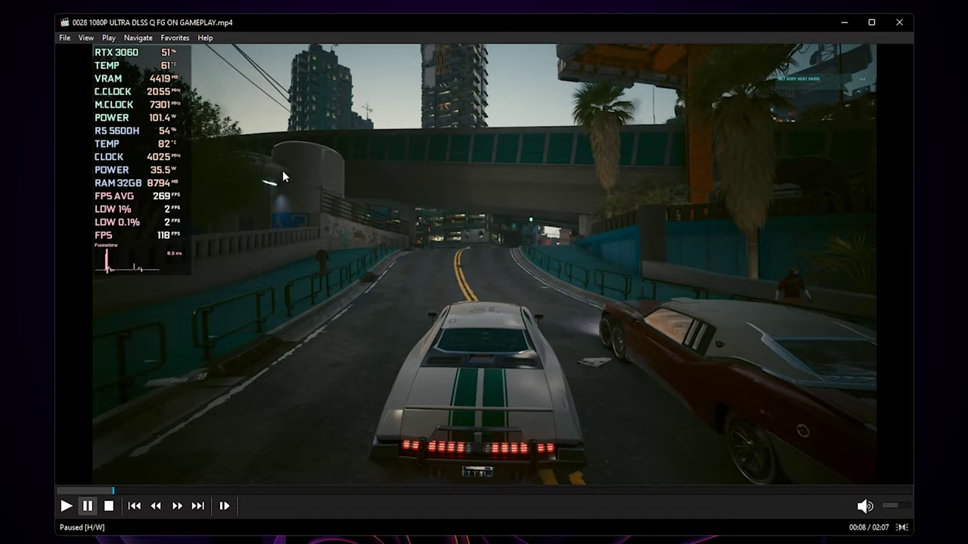
In the media player, move the paused gameplay video to 00:44 and bring up the options for that frame
drag(119, 495, 352, 492)
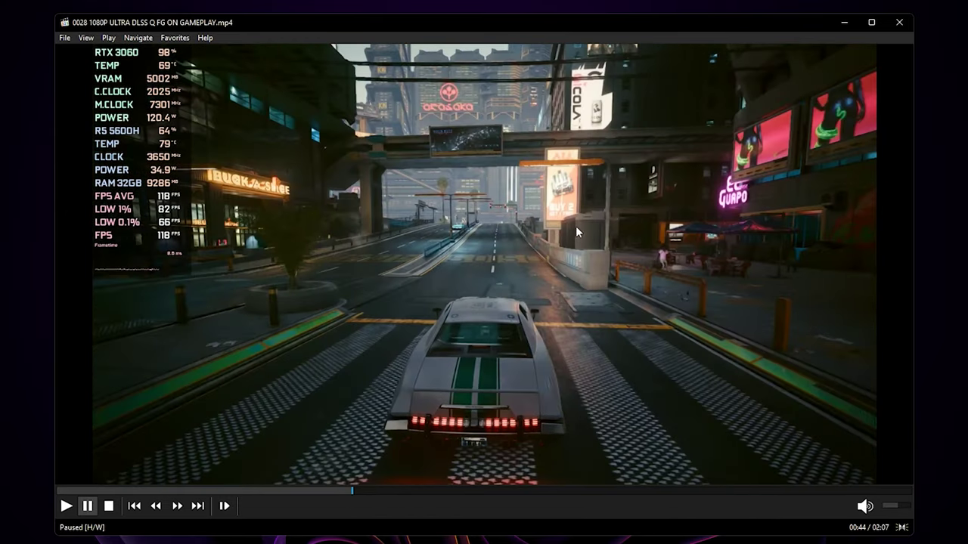
right_click(521, 152)
mouse_move(583, 162)
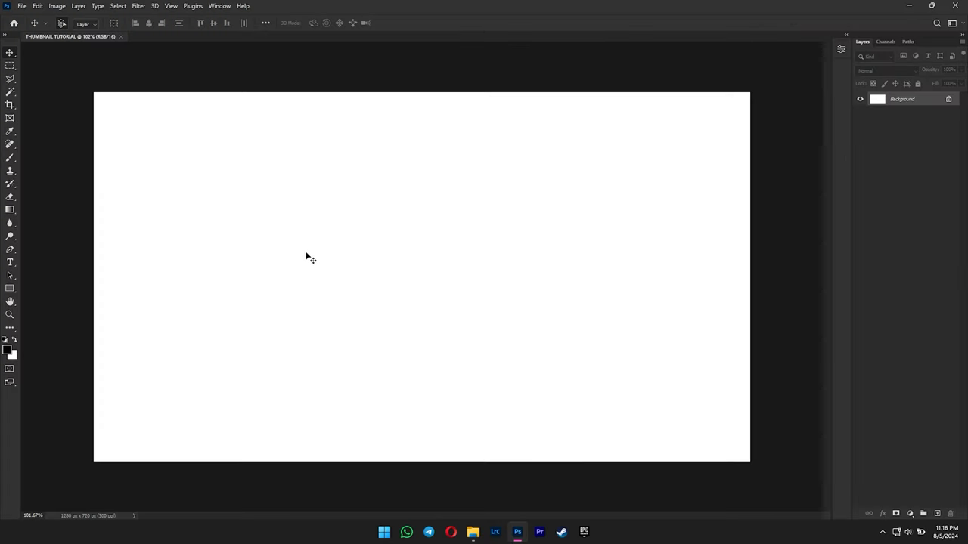
Place CYBERPUNK EXAMPLE.png from the tutorial folder onto the blank Photoshop canvas and commit the placement
mouse_move(472, 531)
click(476, 480)
drag(585, 255, 124, 220)
click(490, 24)
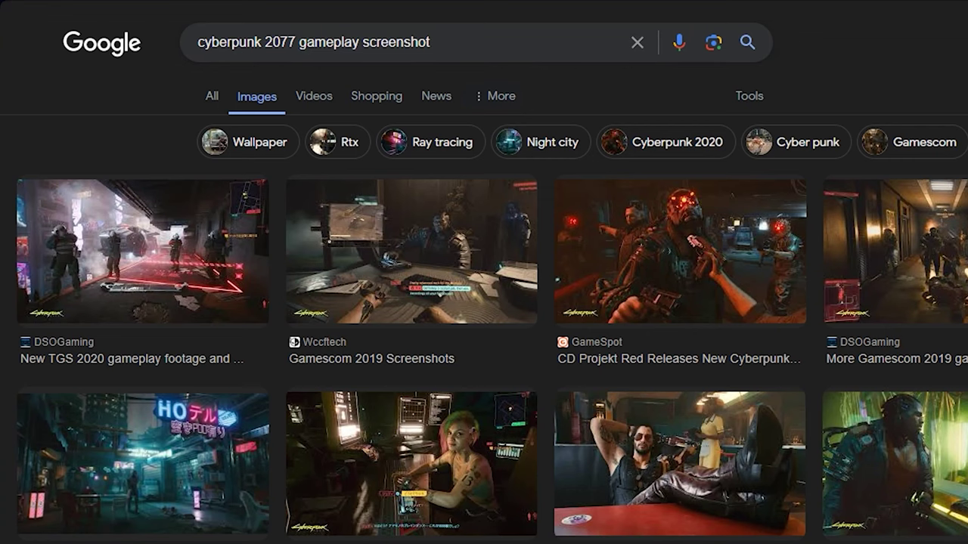
Browse the Google image results for "cyberpunk 2077 gameplay screenshot" and "gta 6 gameplay screenshot" for possible background images
scroll(484, 303, down, 10)
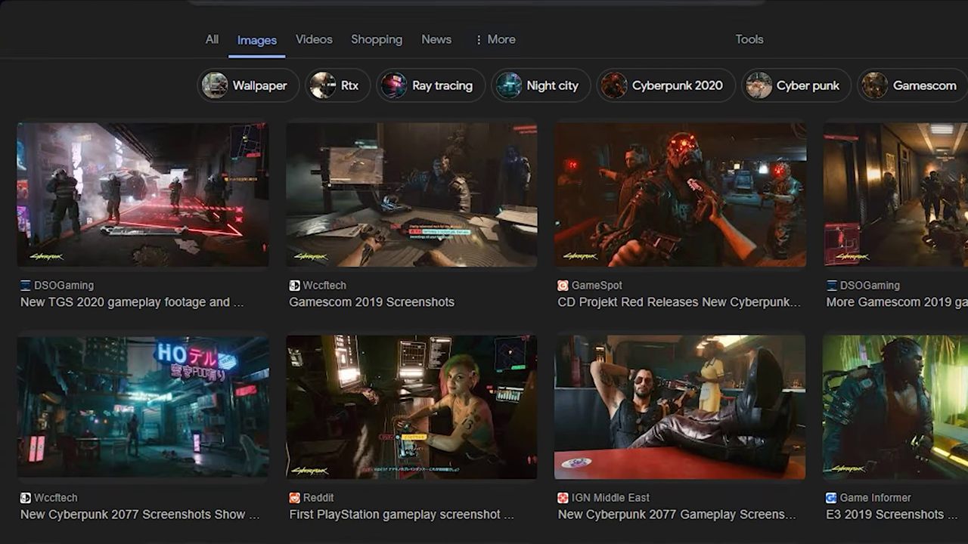
scroll(484, 303, down, 10)
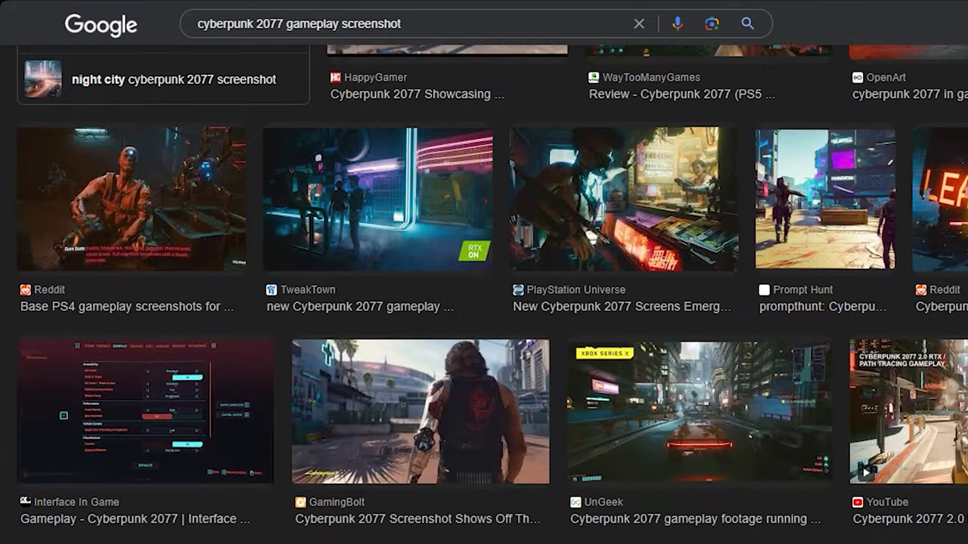
scroll(484, 302, down, 10)
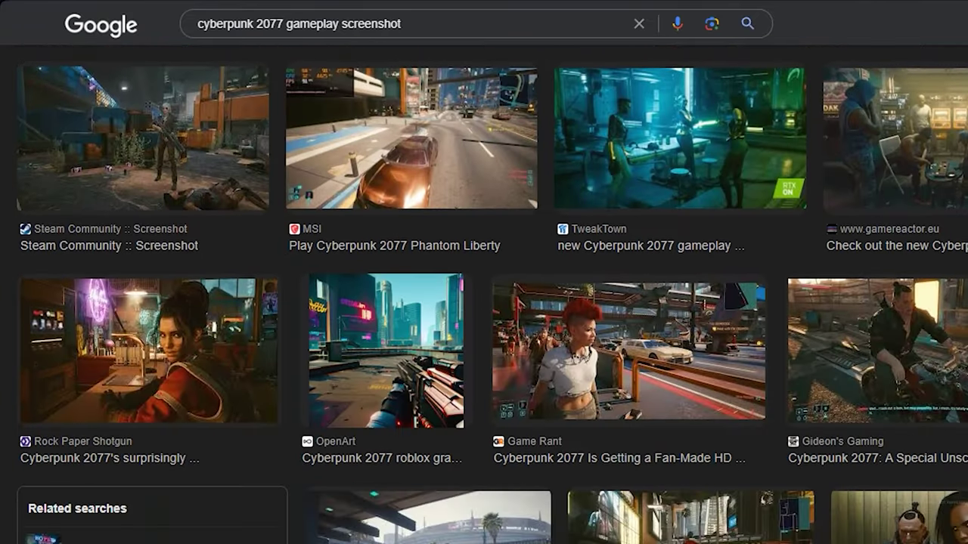
scroll(484, 302, down, 5)
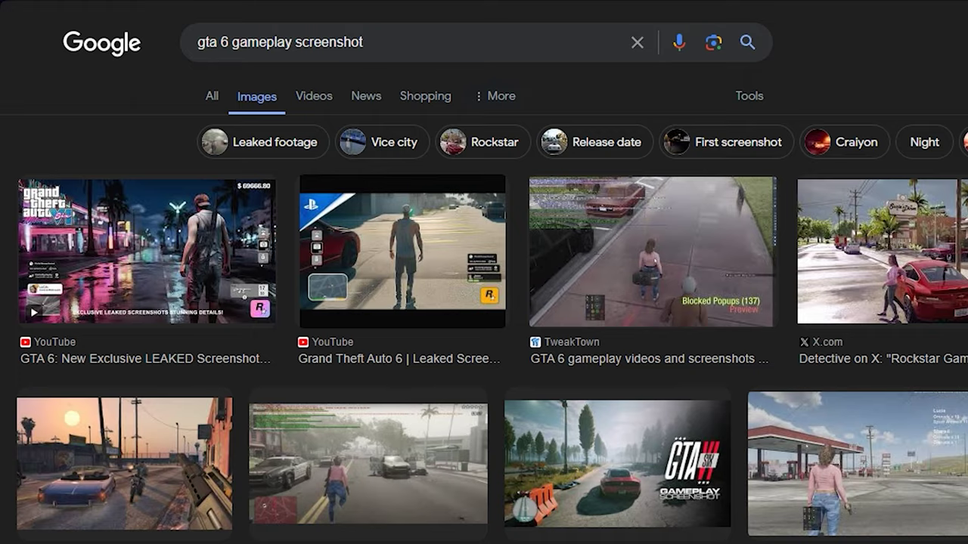
scroll(484, 302, down, 10)
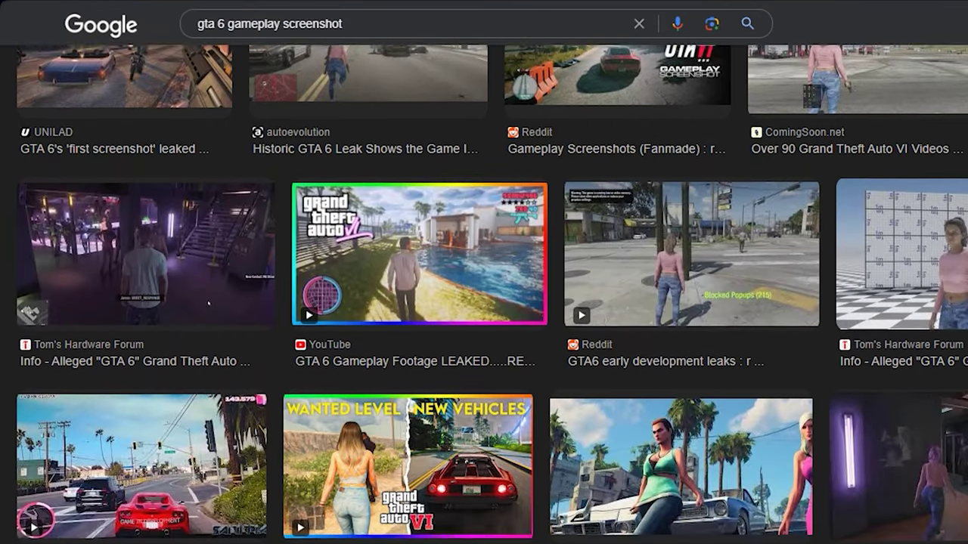
scroll(484, 302, down, 6)
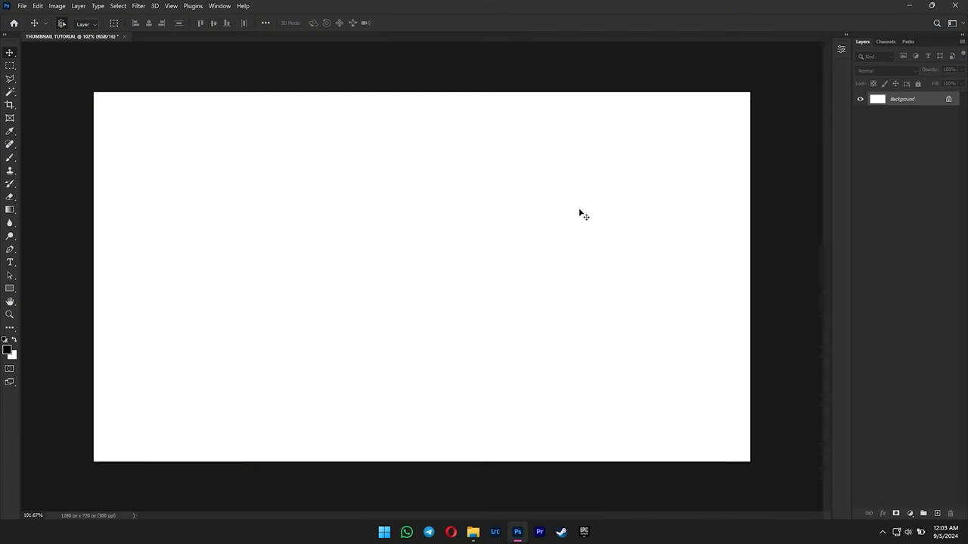
Place GTA 6 GAMEPLAY SCREENSHOT.png from the tutorial folder onto the Photoshop canvas, filling it, and commit the placement
click(473, 533)
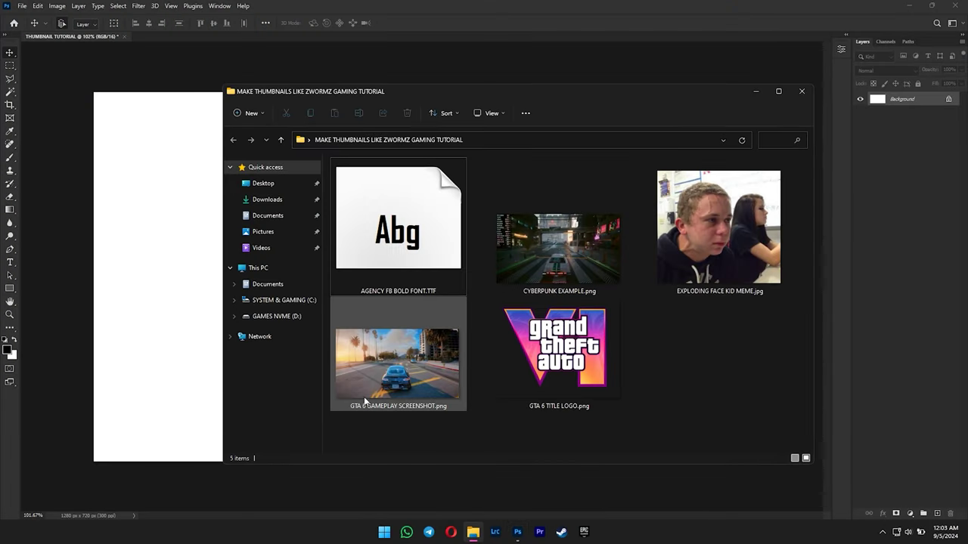
click(383, 368)
drag(384, 370, 158, 261)
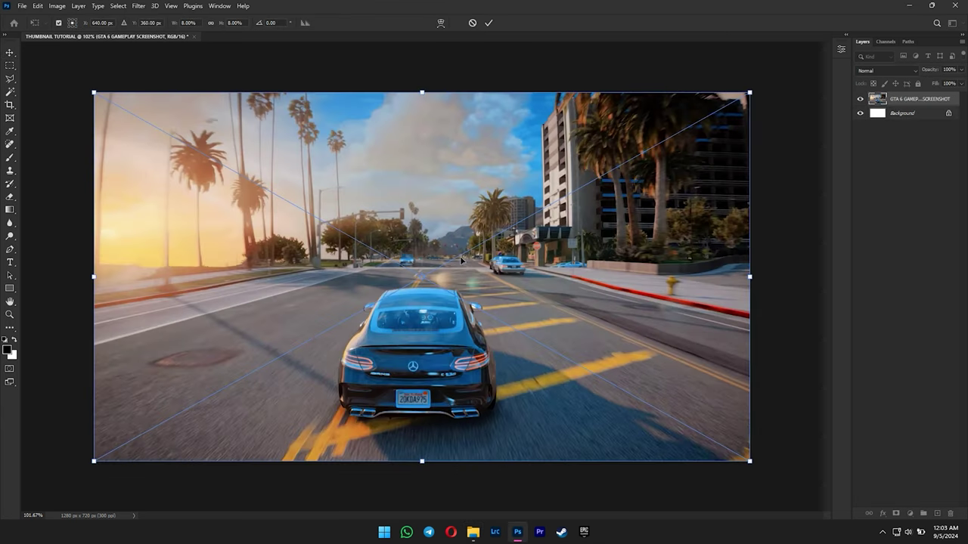
click(488, 23)
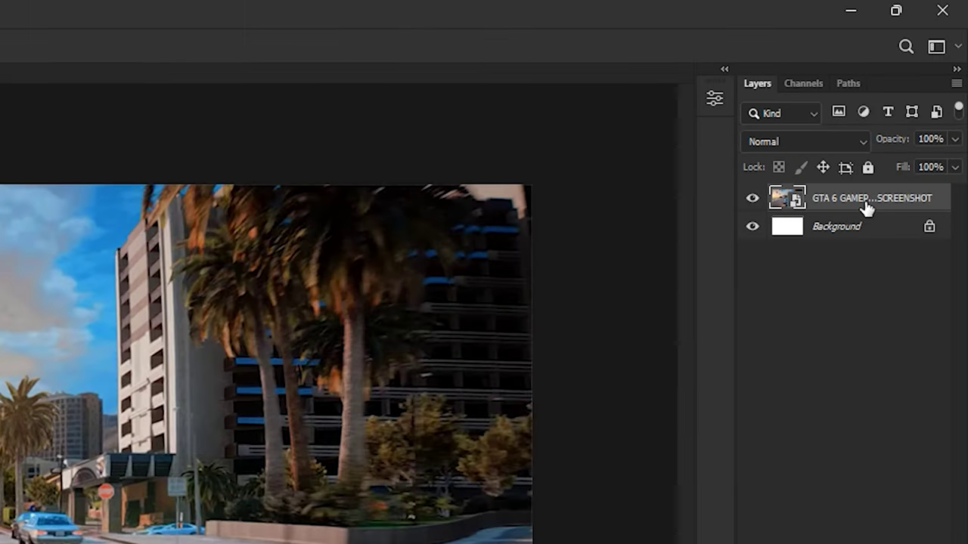
Put the gameplay screenshot layer in a group, collapse it and name it BACKGROUND
key(ctrl+g)
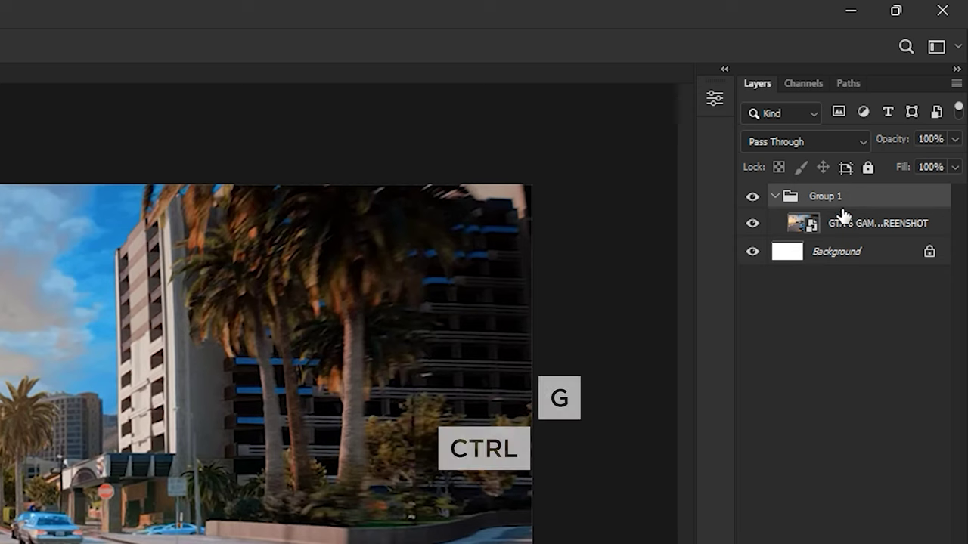
click(775, 196)
double_click(826, 198)
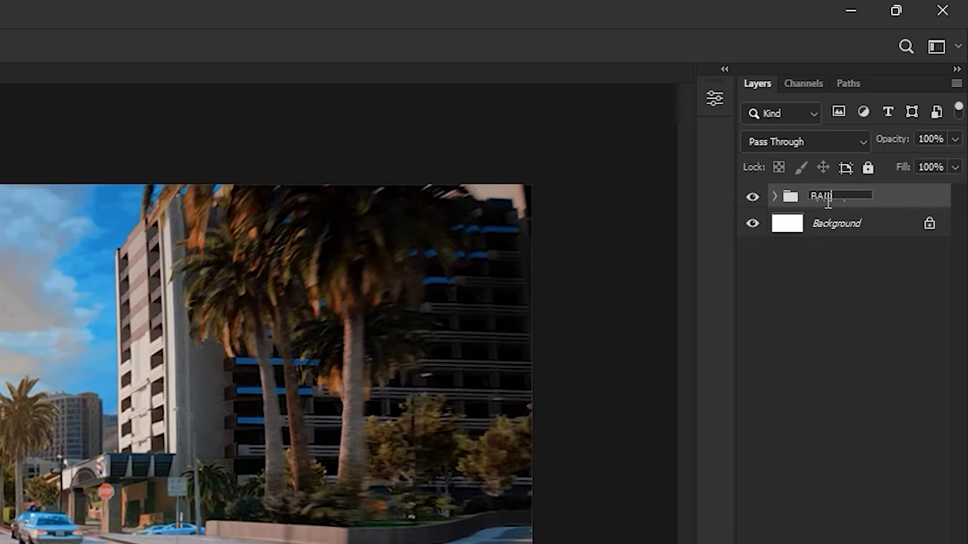
text(BACKGROUND)
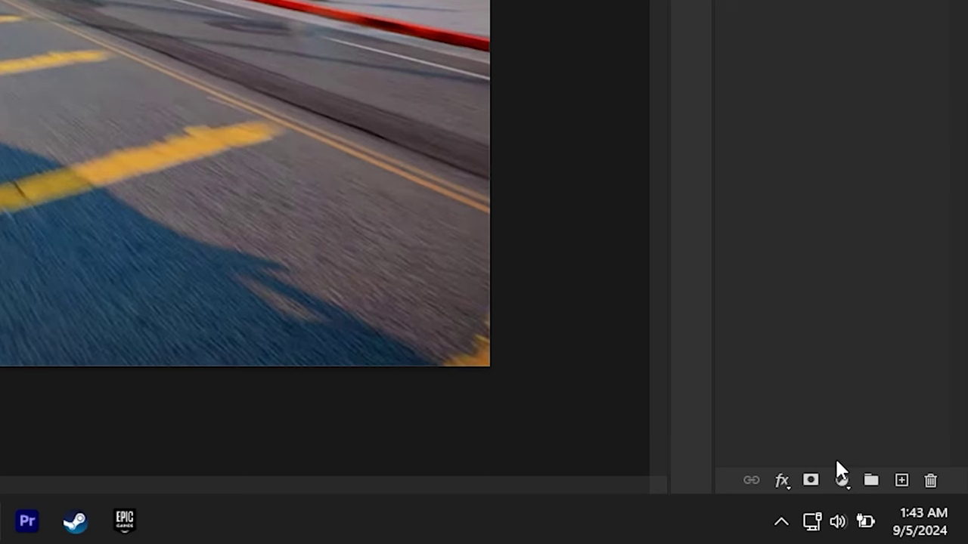
Add a Levels adjustment layer above the BACKGROUND group with the white output level at 109, and invert its mask
click(840, 479)
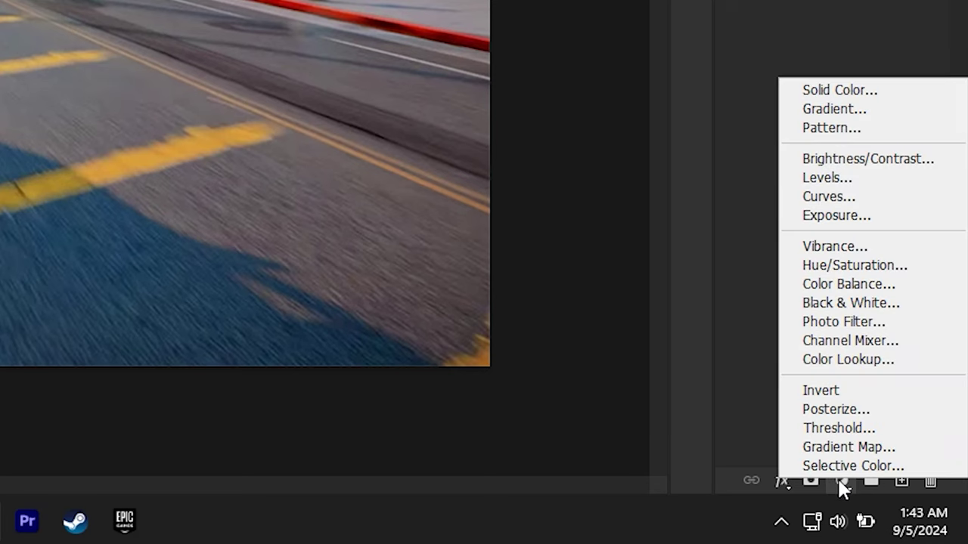
click(863, 181)
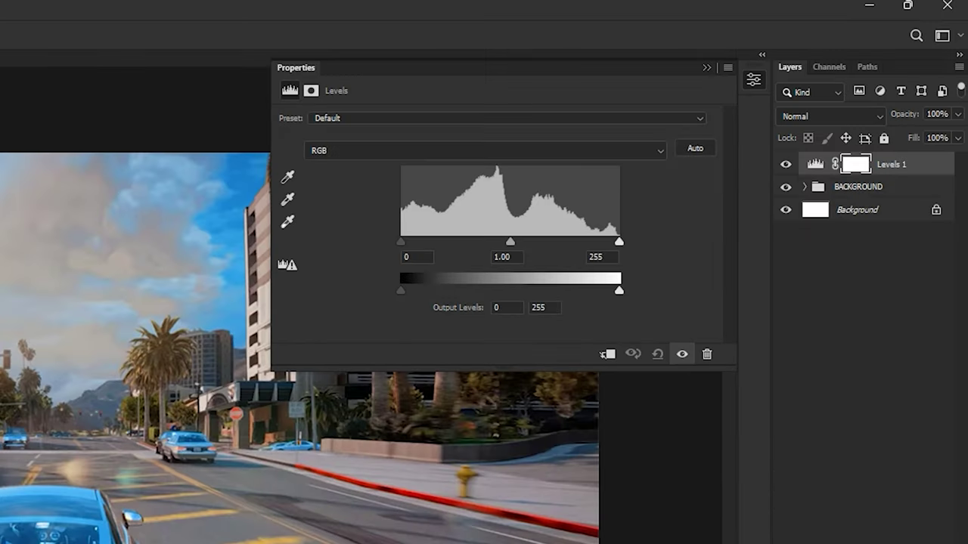
drag(610, 289, 490, 294)
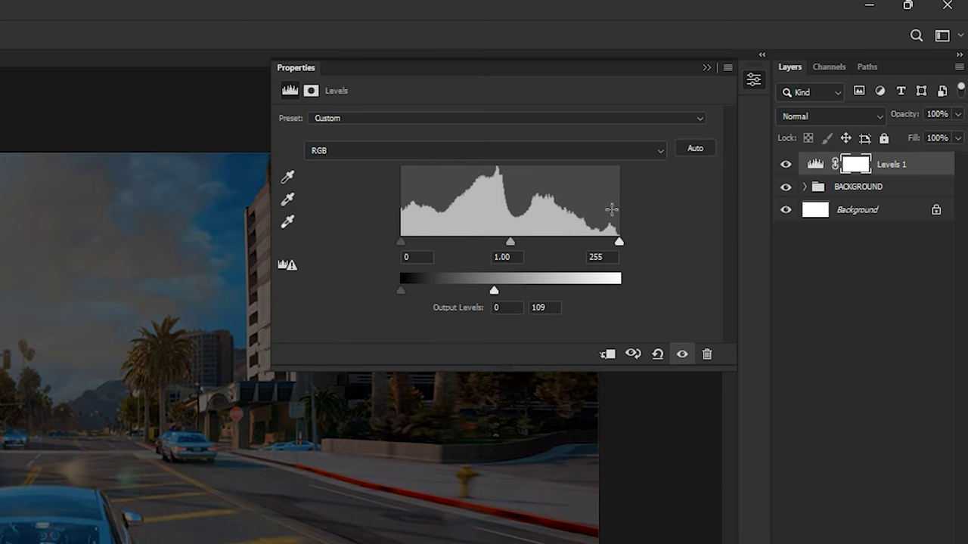
click(706, 68)
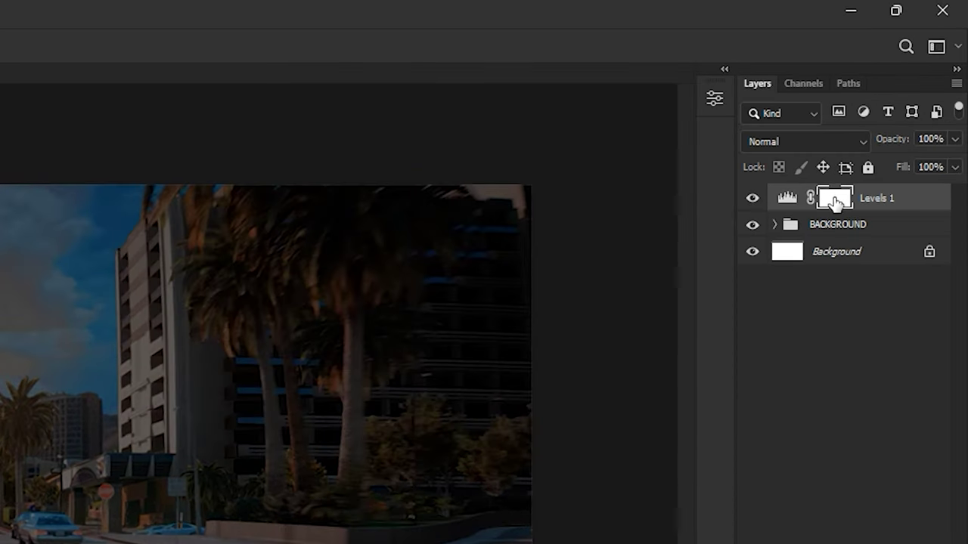
key(ctrl+i)
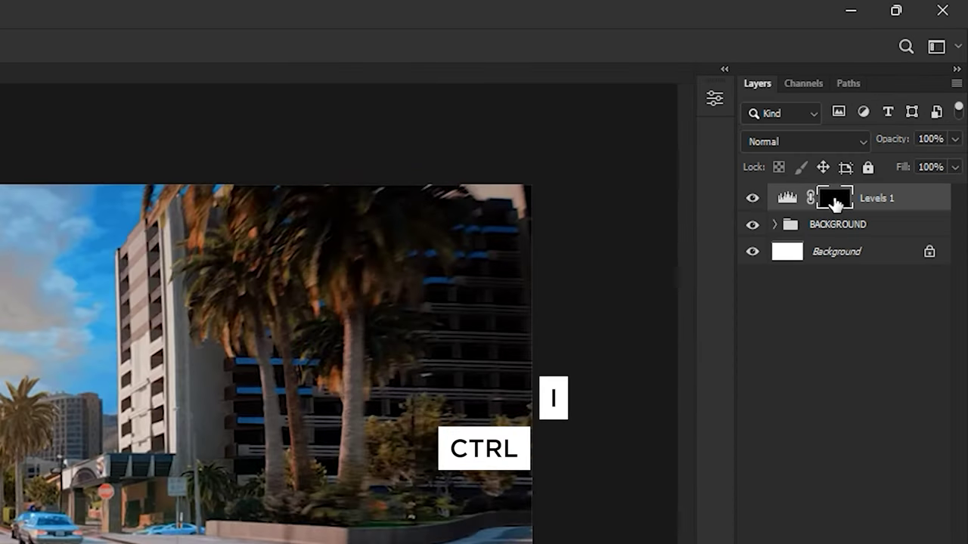
Select a tall rectangle at the image's upper-left corner, fill it with white on the Levels mask, and deselect
scroll(94, 144, up, 6)
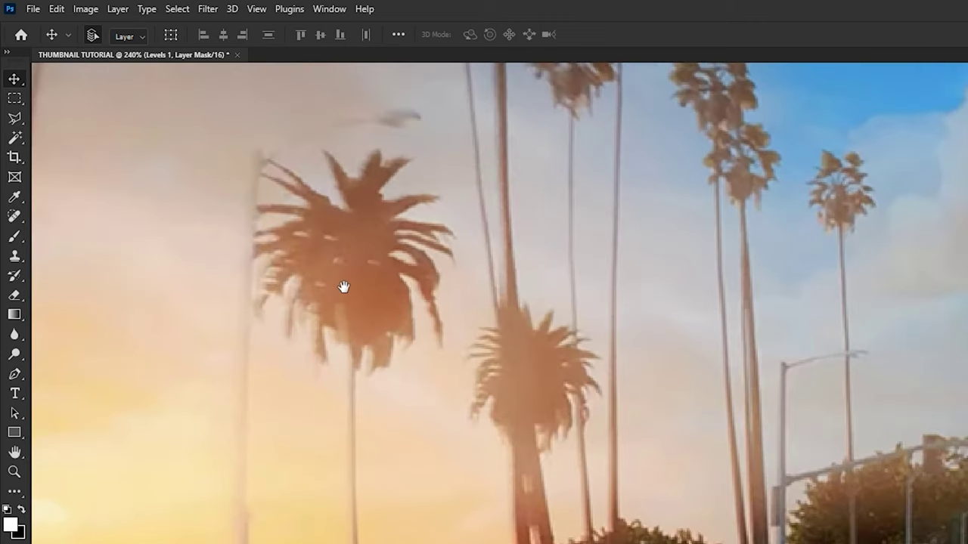
drag(343, 286, 651, 443)
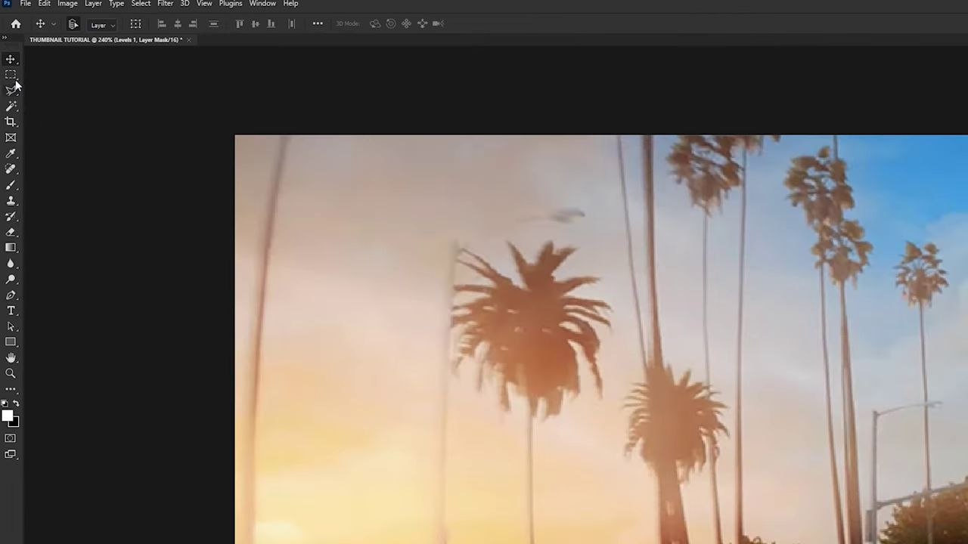
click(11, 75)
drag(236, 137, 534, 543)
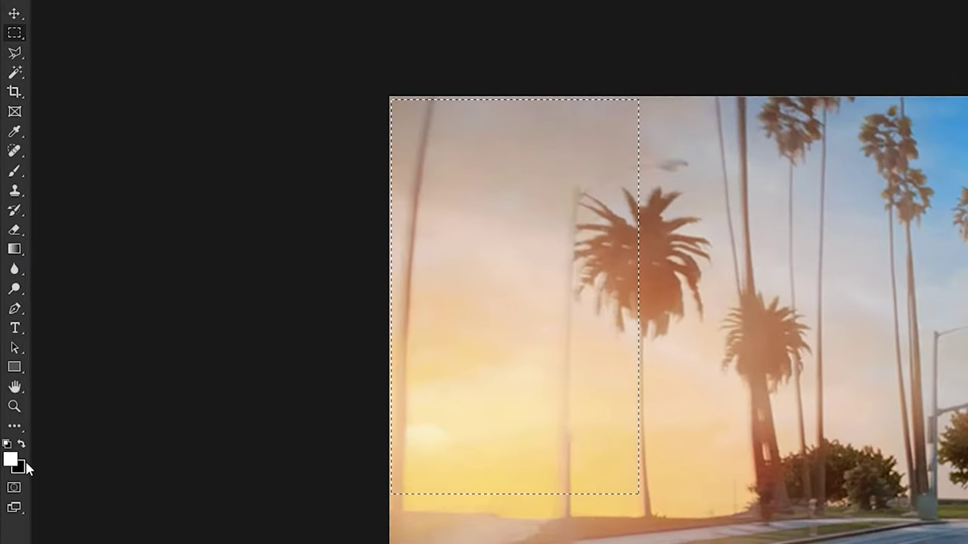
key(x)
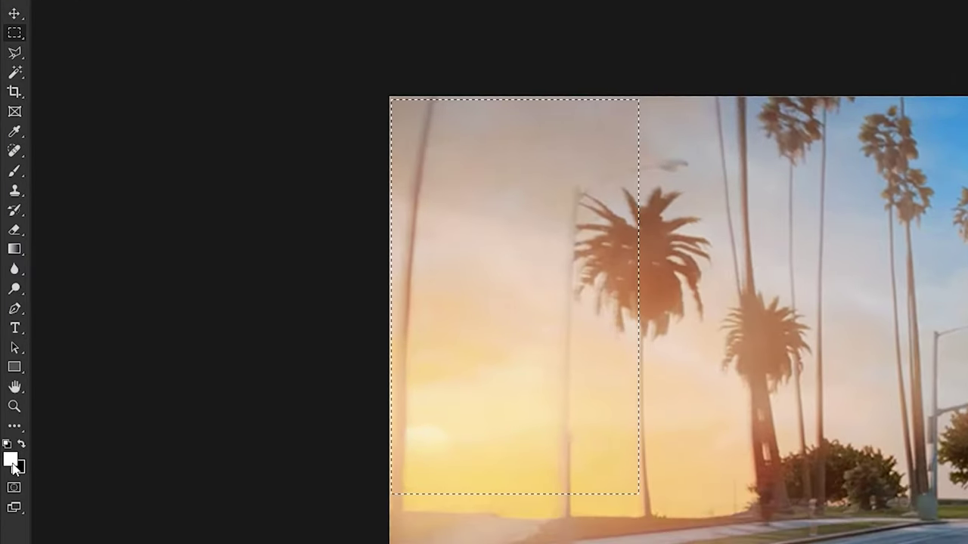
key(alt+BackSpace)
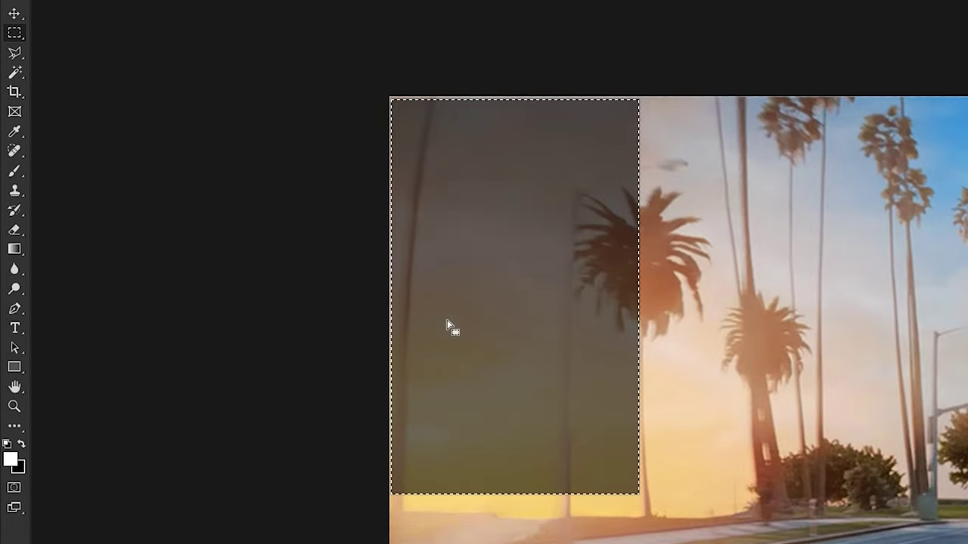
key(ctrl+d)
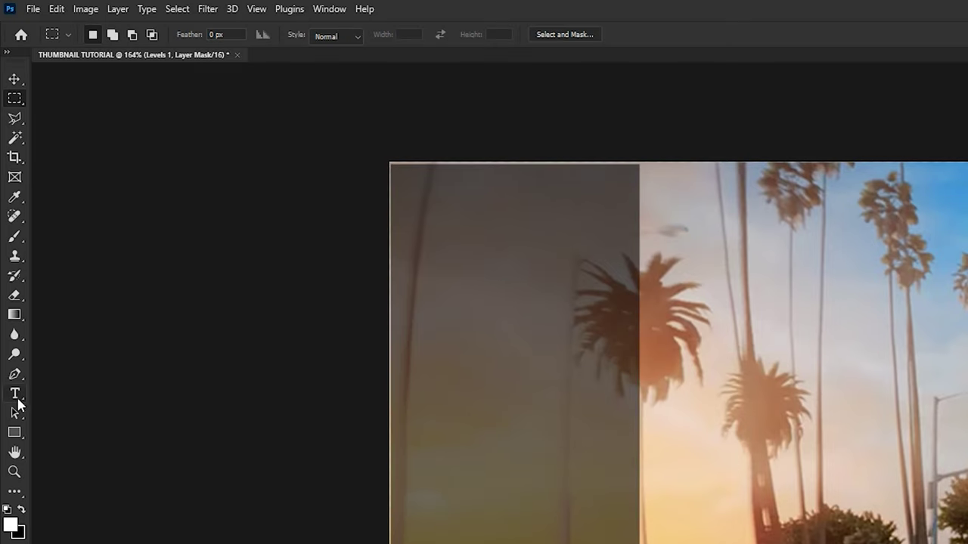
Create a paragraph text box covering the darkened upper-left rectangle and set its font size to 5 pt
click(16, 333)
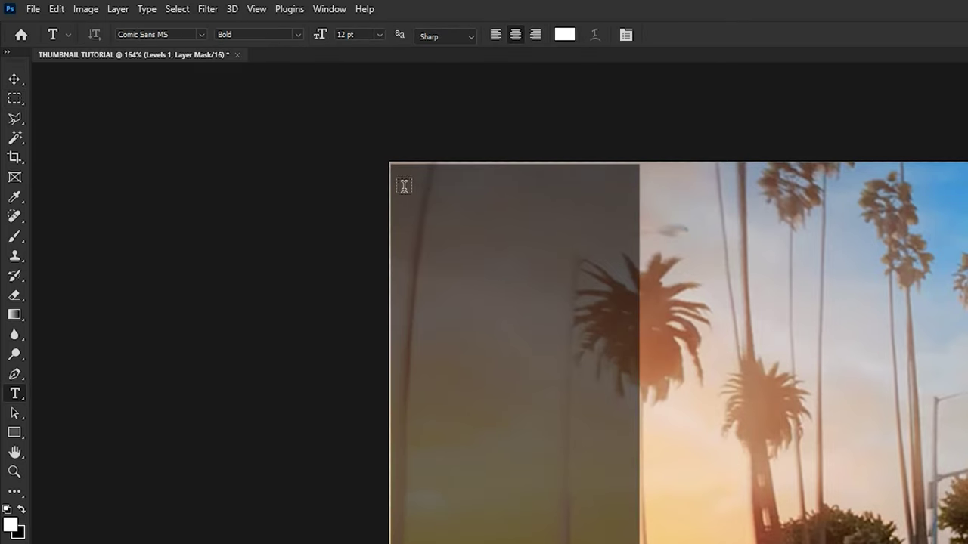
drag(391, 166, 640, 543)
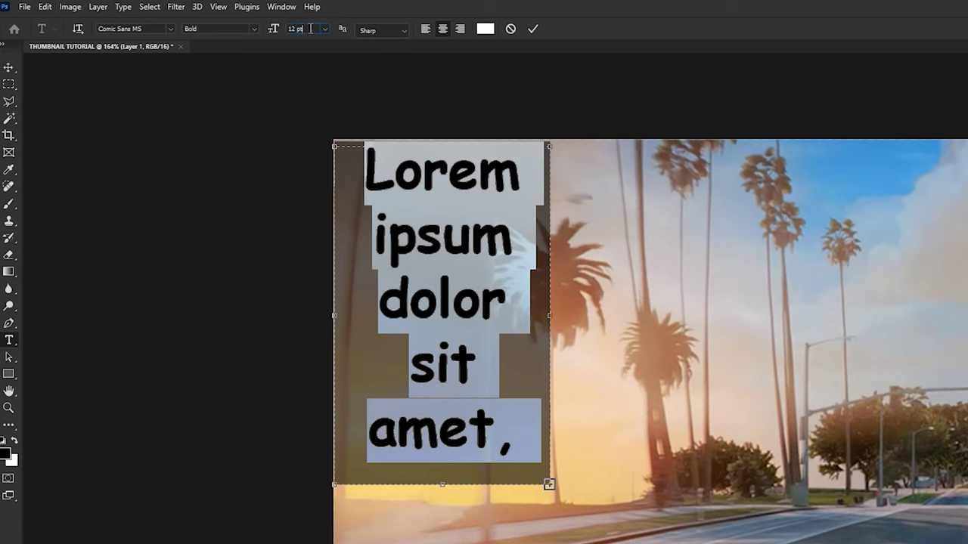
text(5)
key(Return)
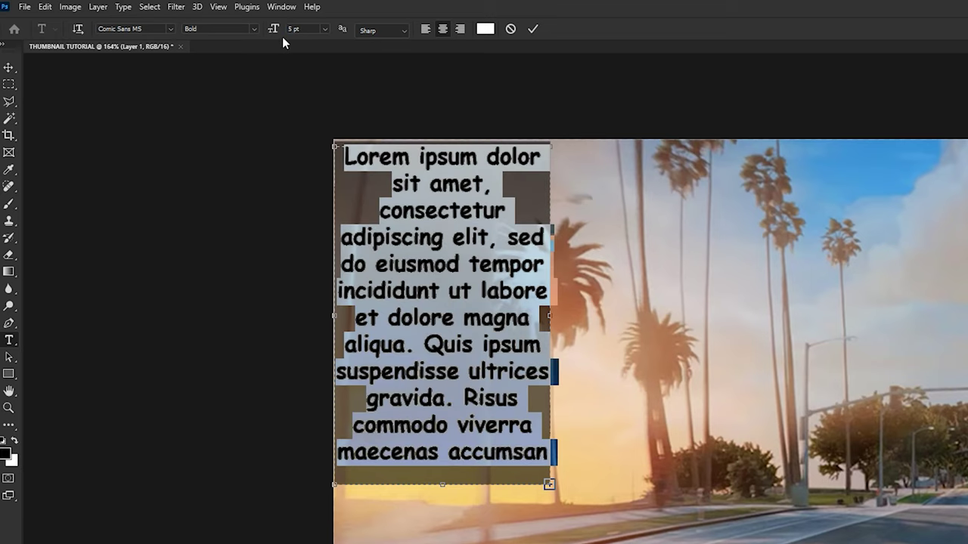
Left-align the text box and enter the GPU labels RTX 5090, TEMP, VRAM, C.CLOCK, M.CLOCK and POWER on separate lines
click(426, 29)
text(RTX 5090)
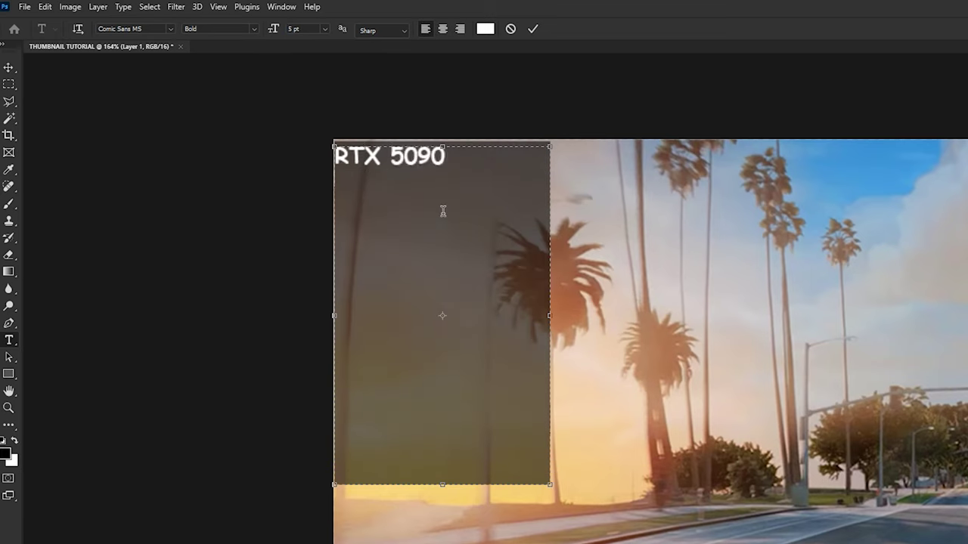
key(Return)
text(TEMP)
key(Return)
text(VRAM C)
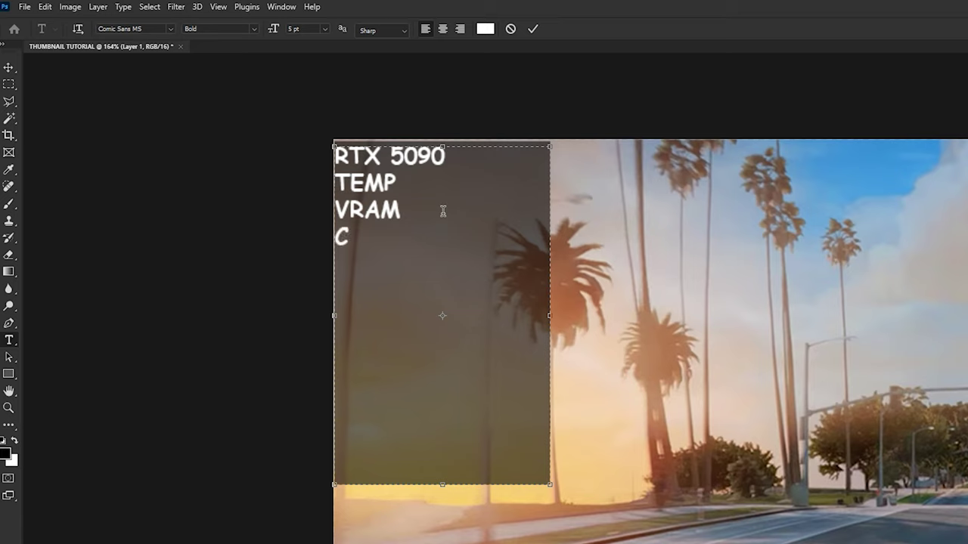
text(.CLOCK)
key(Return)
text(M.CLOCK)
key(Return)
text(POWER)
key(Return)
Add the CPU labels R9 6969X, TEMP, CLOCK and POWER on separate lines below and commit the text
text(R9 696 )
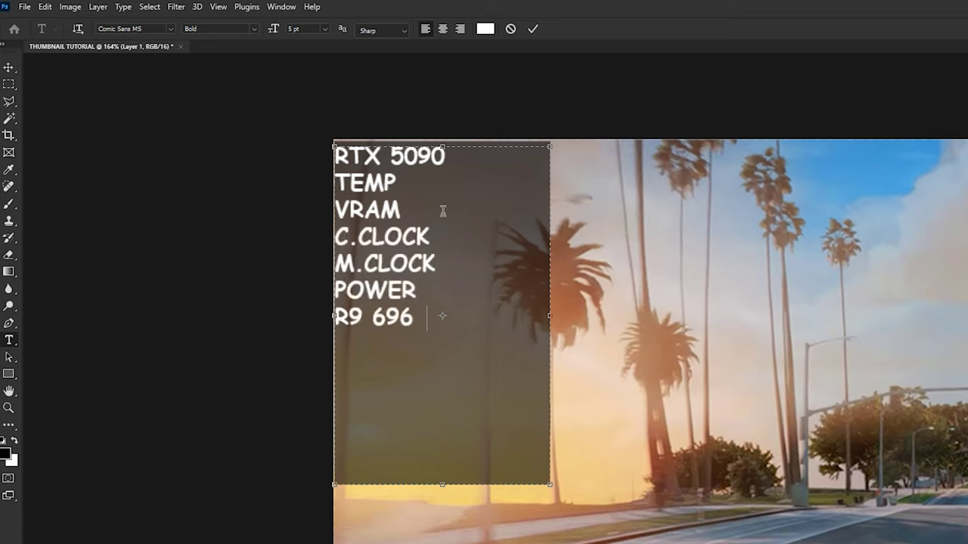
text(9X)
key(Return)
text(TEMP)
key(Return)
text(CLOCK)
key(Return)
text(POWER)
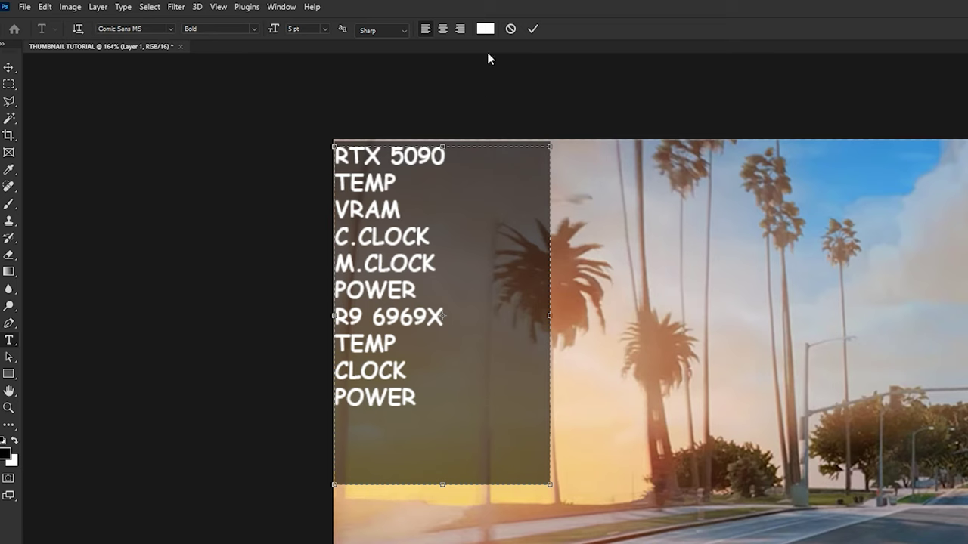
click(532, 29)
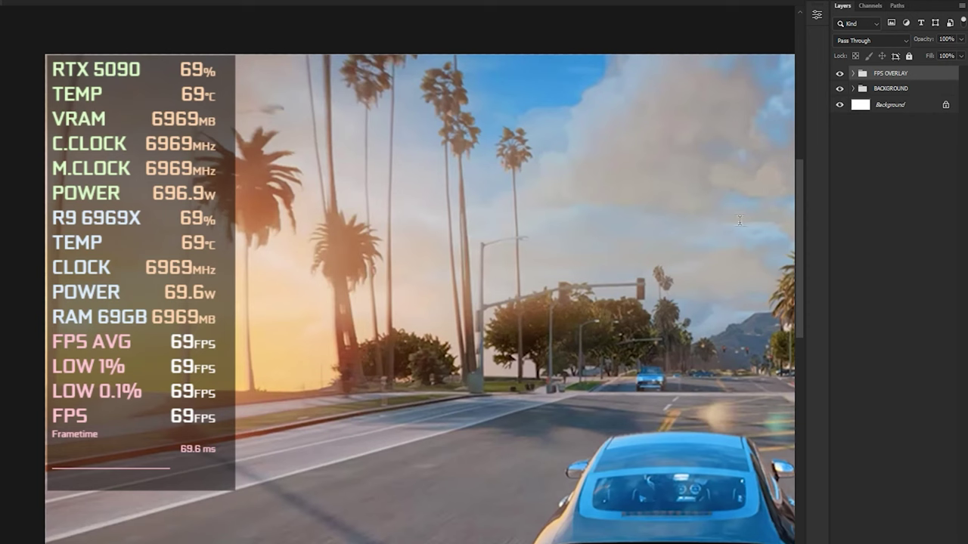
Check the contents of the FPS OVERLAY group by toggling visibility of the group and its Levels layer
click(839, 73)
click(840, 74)
click(853, 73)
click(839, 140)
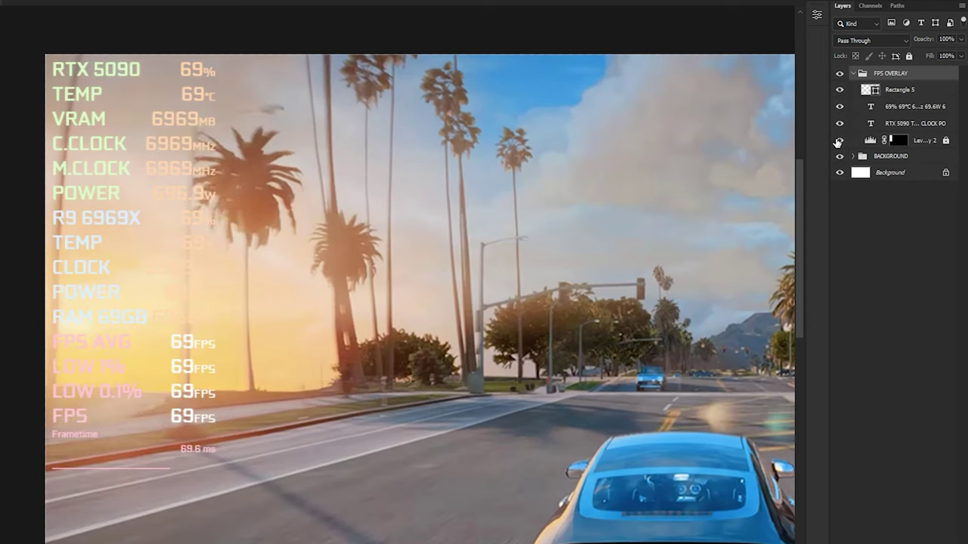
click(838, 141)
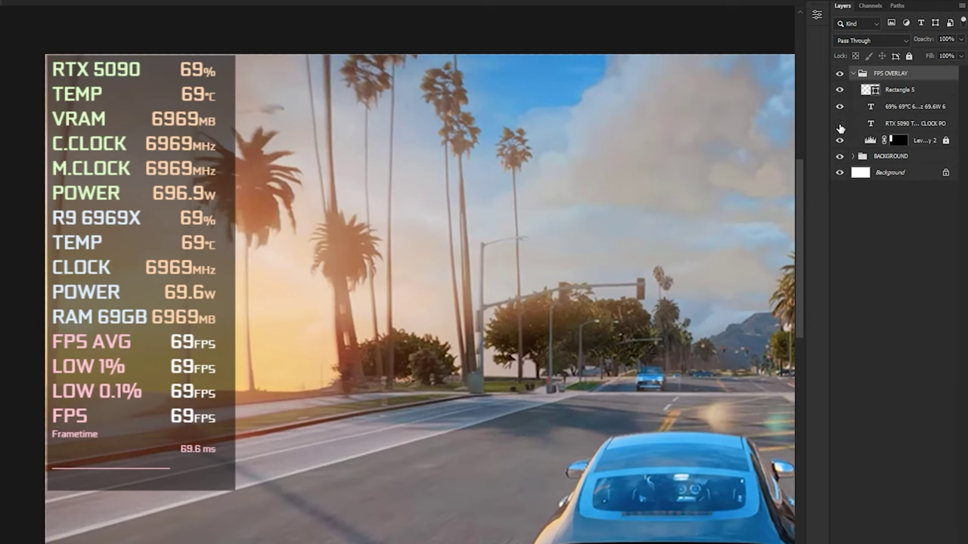
click(853, 73)
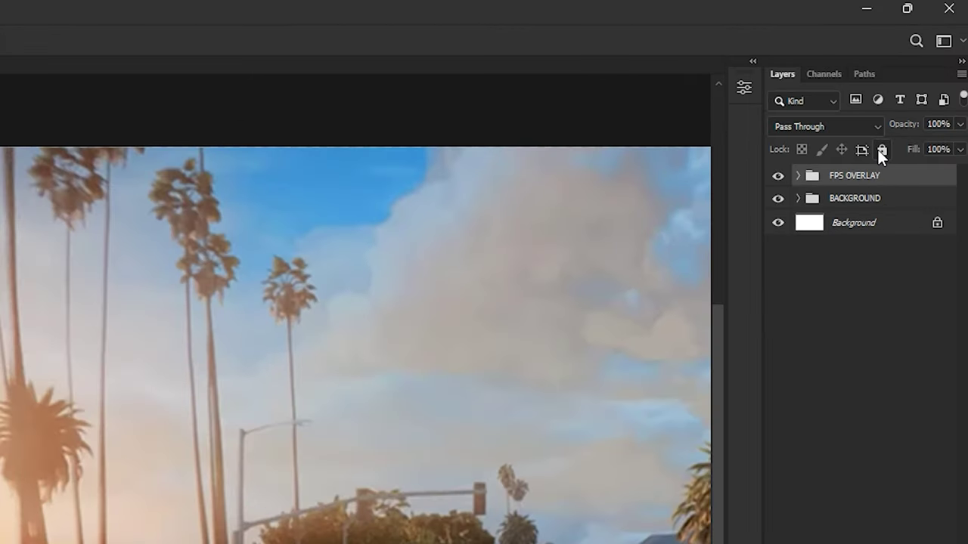
Lock both the FPS OVERLAY group and the BACKGROUND group
click(881, 150)
click(897, 199)
click(882, 150)
click(888, 178)
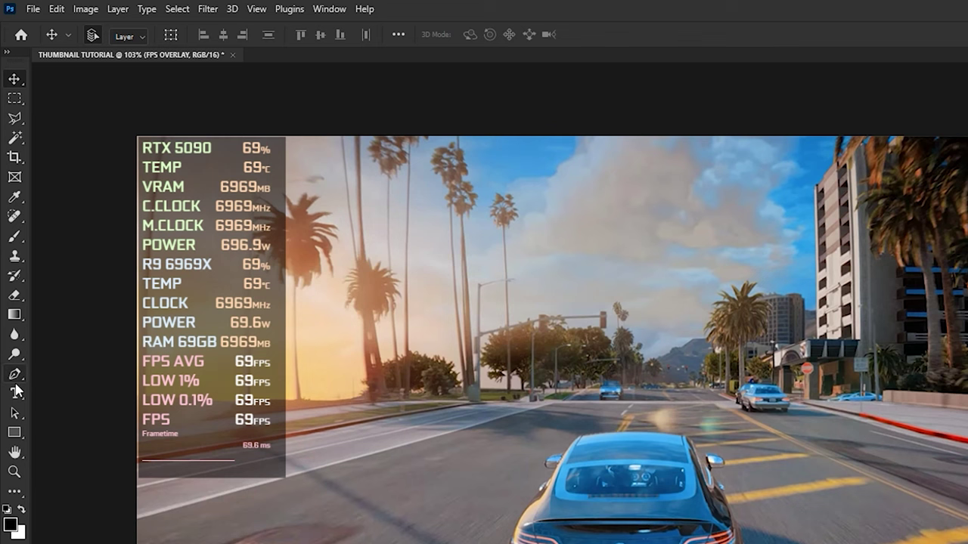
Create a right-aligned paragraph text box in the image's upper-right area, flush with its top edge, reading RTX 5090 Ti
click(14, 394)
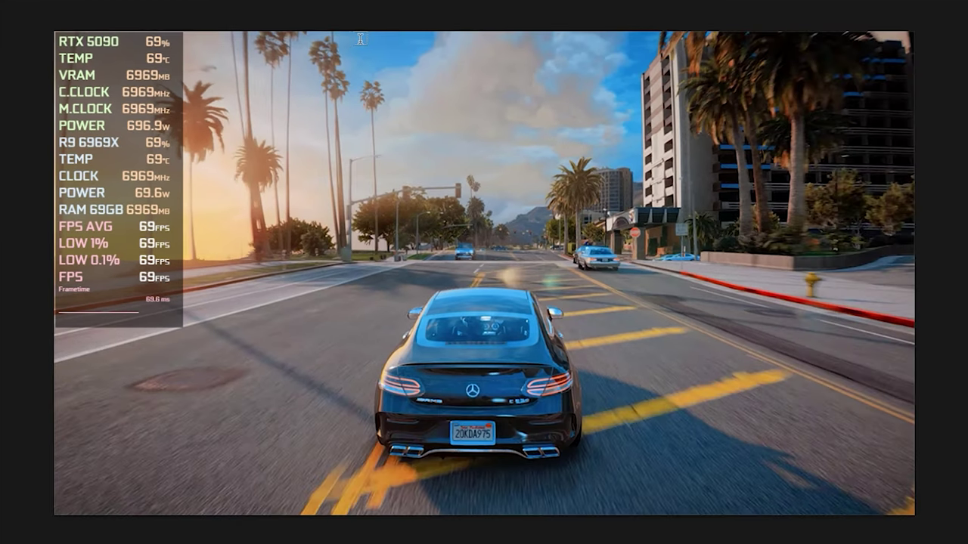
drag(337, 37, 914, 239)
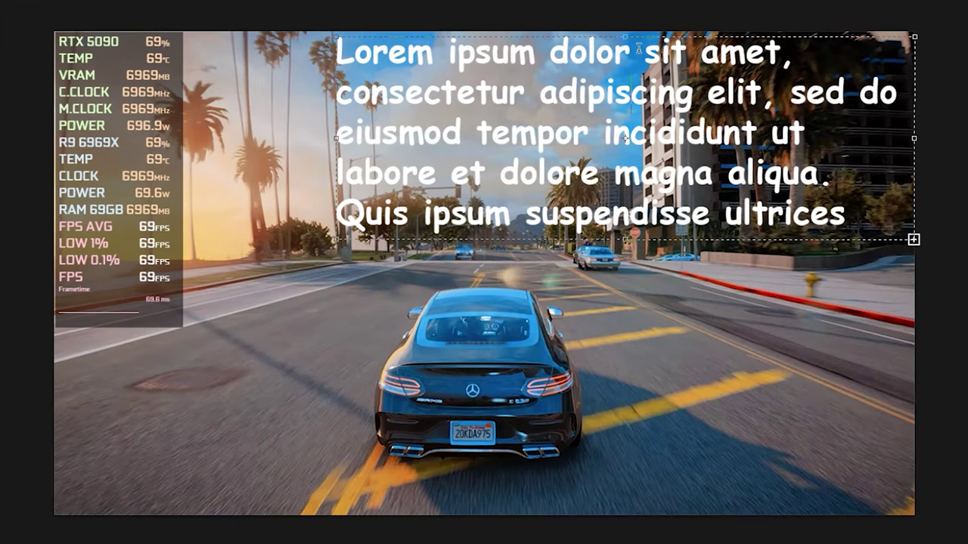
drag(618, 36, 618, 31)
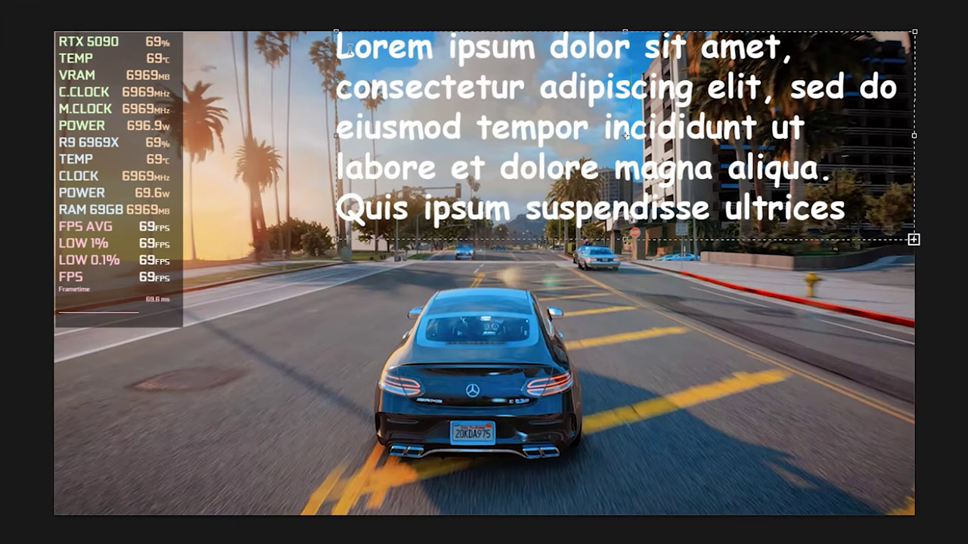
drag(350, 50, 821, 222)
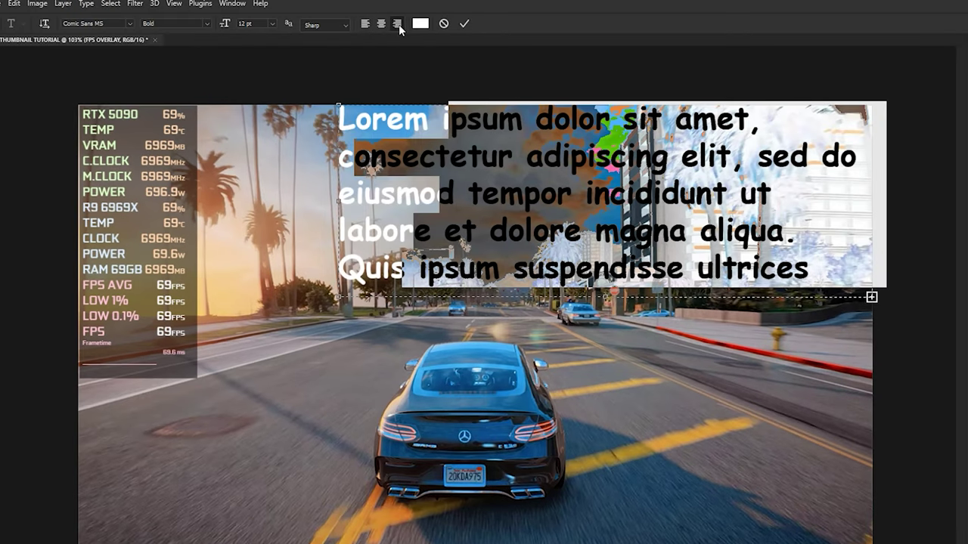
click(398, 23)
text(RTX)
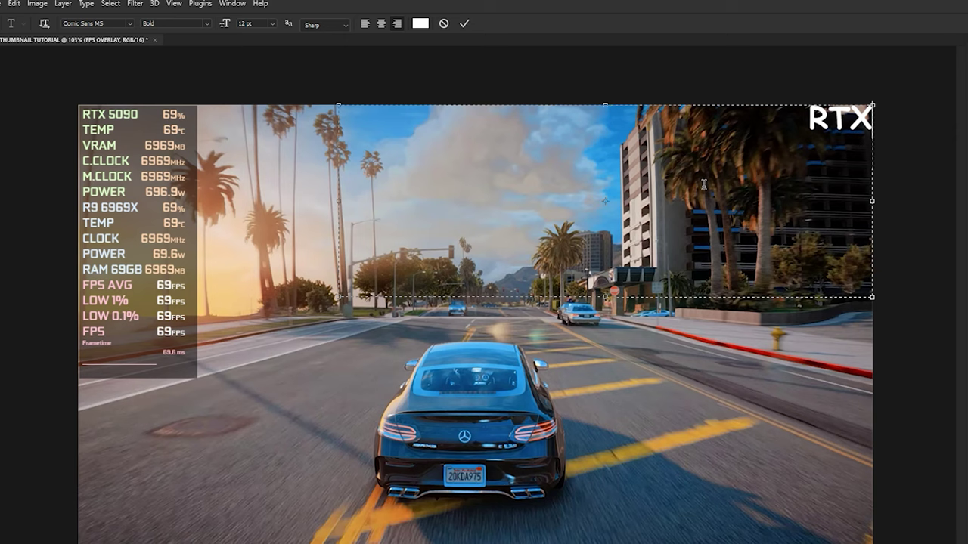
text( 5090 Ti)
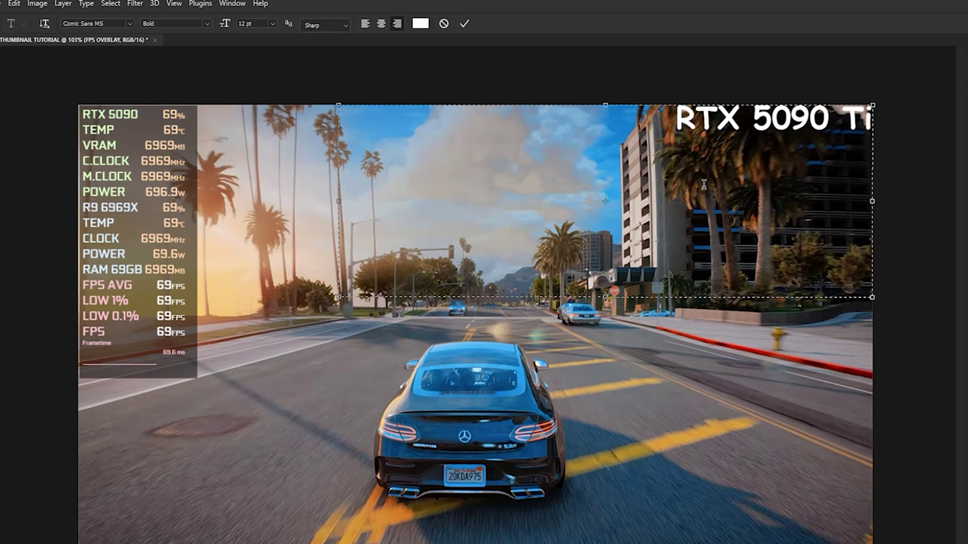
Search for "agency fb font download", install AGENCY FB BOLD FONT.TTF and apply Agency FB Bold to the RTX 5090 Ti text
key(ctrl+a)
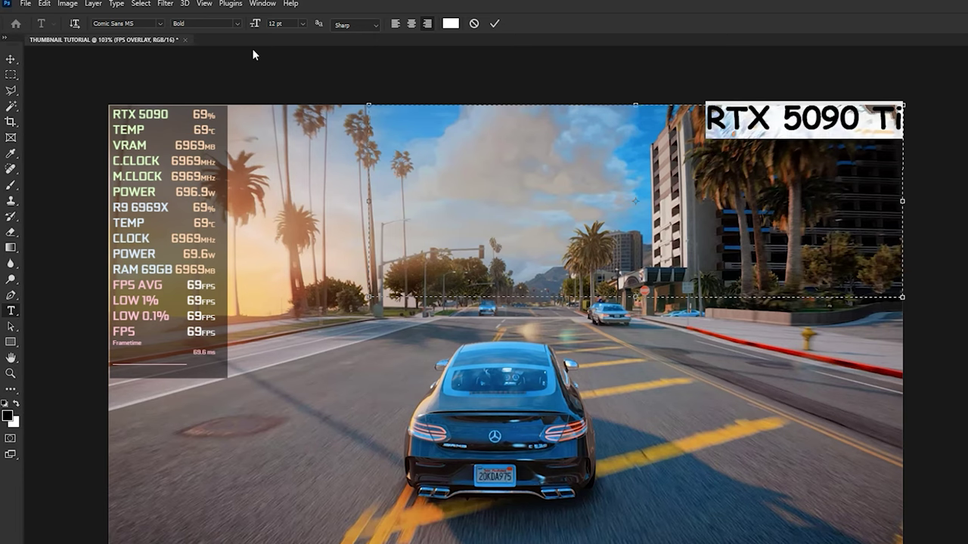
click(161, 24)
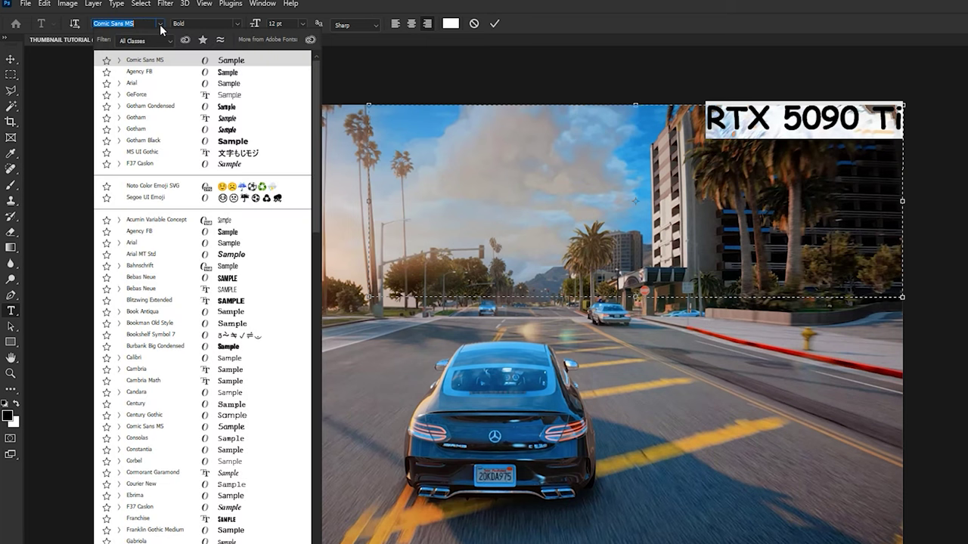
text(agency fb font download)
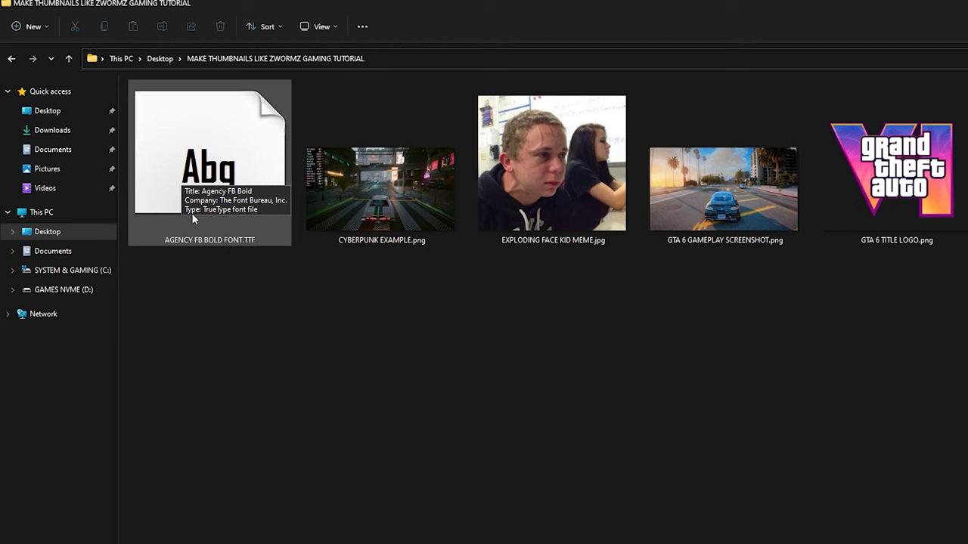
double_click(191, 204)
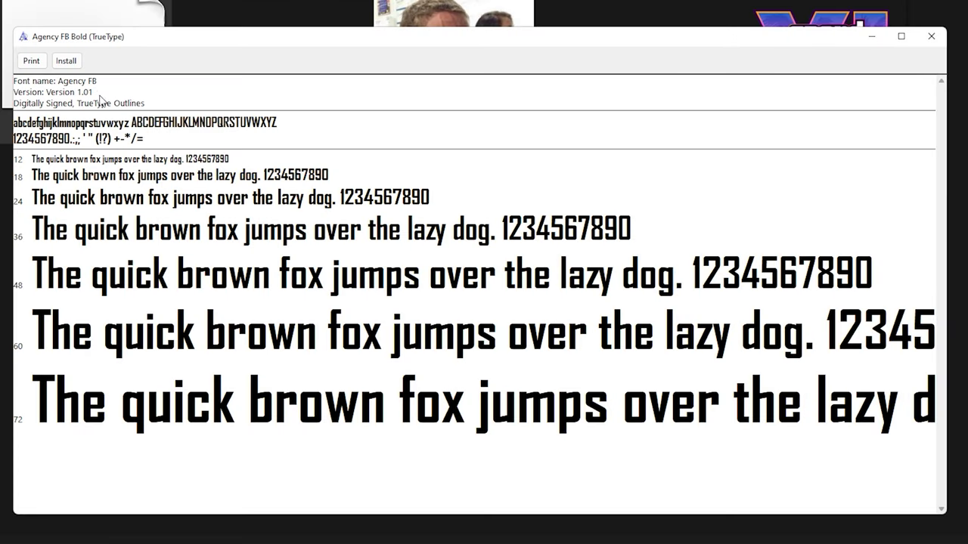
click(65, 61)
click(509, 222)
Try a 35 pt font size on the RTX 5090 Ti text
click(231, 31)
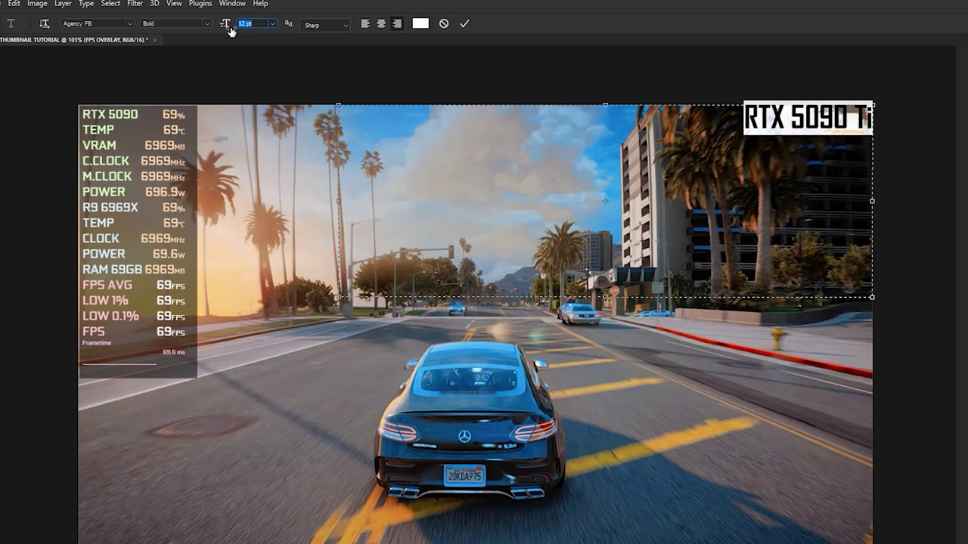
text(35)
key(Return)
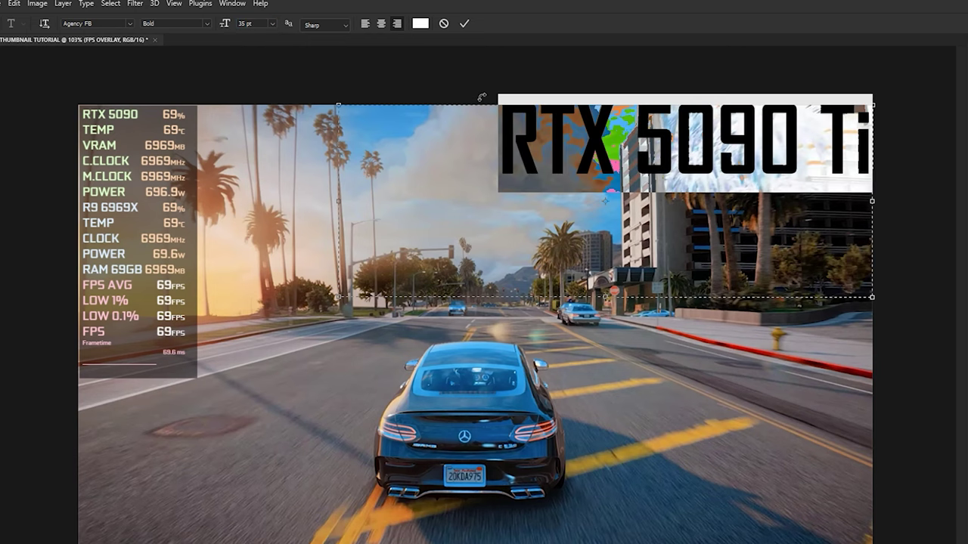
Set the RTX 5090 Ti text's font size to 30 pt and commit the edit
click(270, 27)
text(30)
key(Return)
click(667, 139)
click(465, 24)
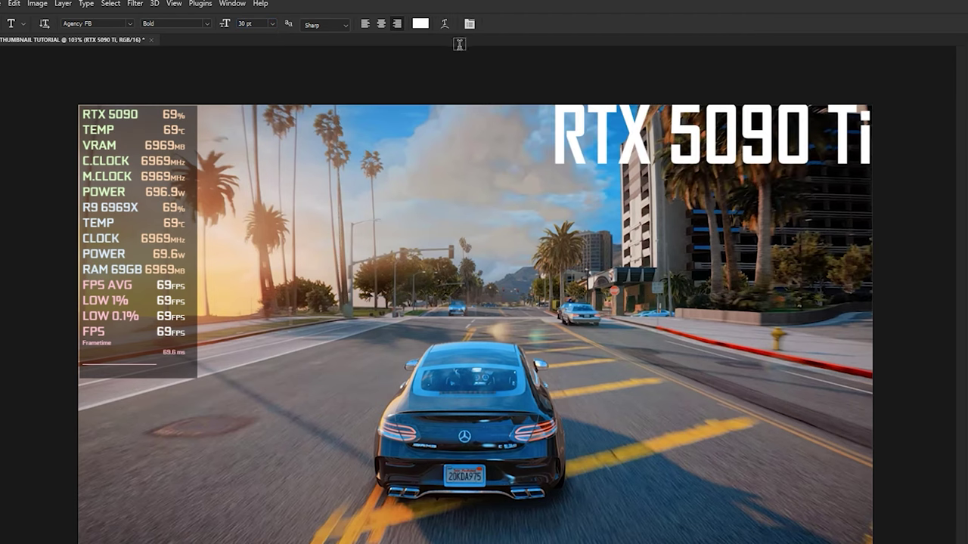
Nudge the RTX 5090 Ti text left and down, away from the image's upper-right corner
key(shift)
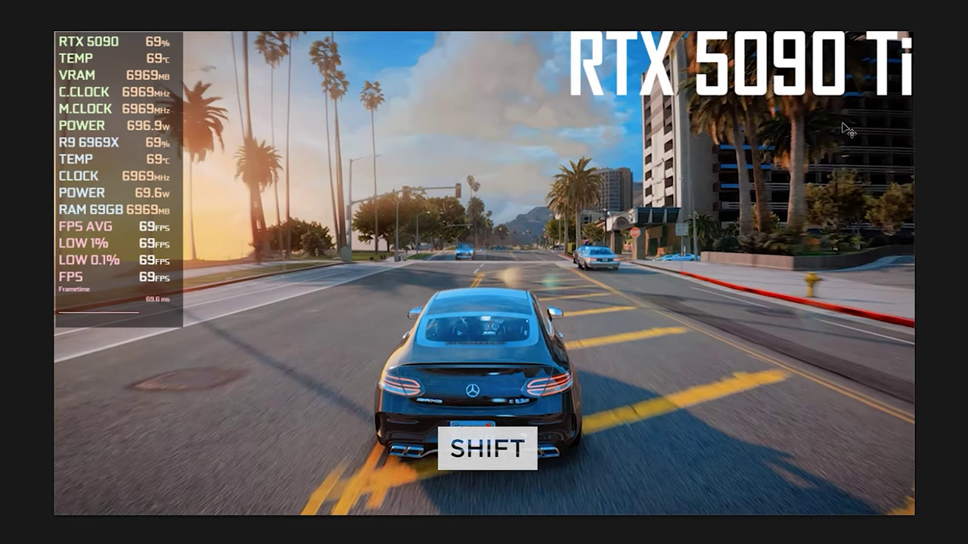
key(shift+Left)
key(shift+Down)
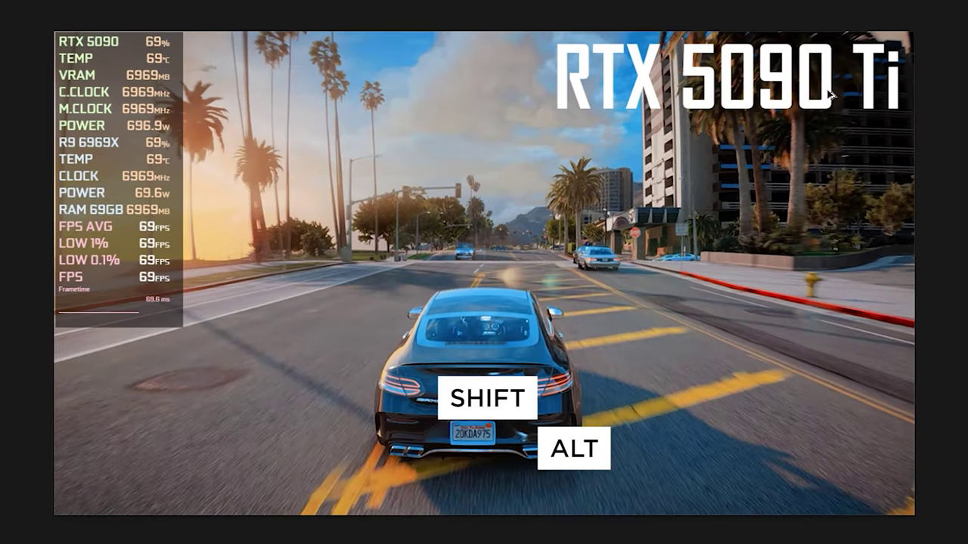
Duplicate the RTX 5090 Ti text directly below itself and replace the copy's wording with SUPER Ti
drag(829, 95, 835, 160)
double_click(789, 138)
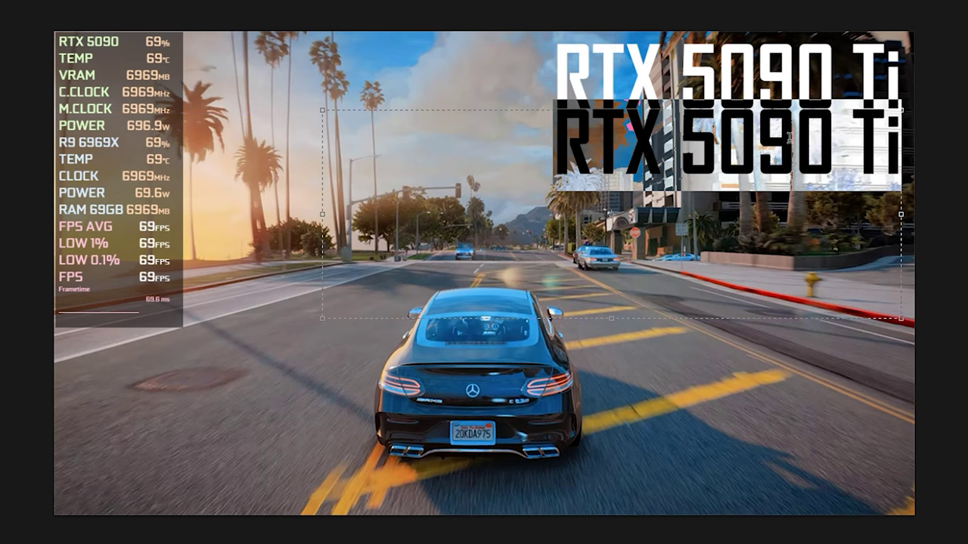
text(SUPER T)
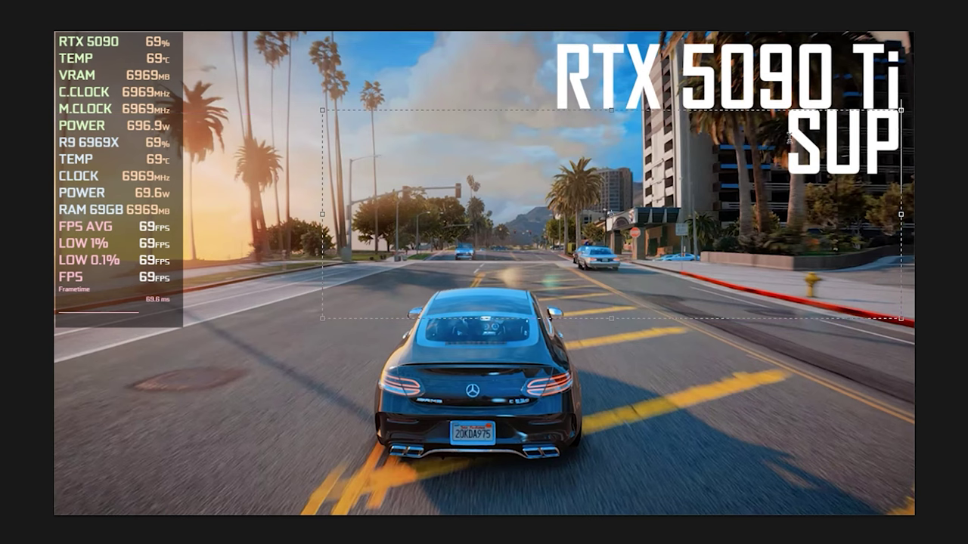
text(i)
Change the SUPER Ti text's font to Arial Bold and its size to 17 pt
key(ctrl+a)
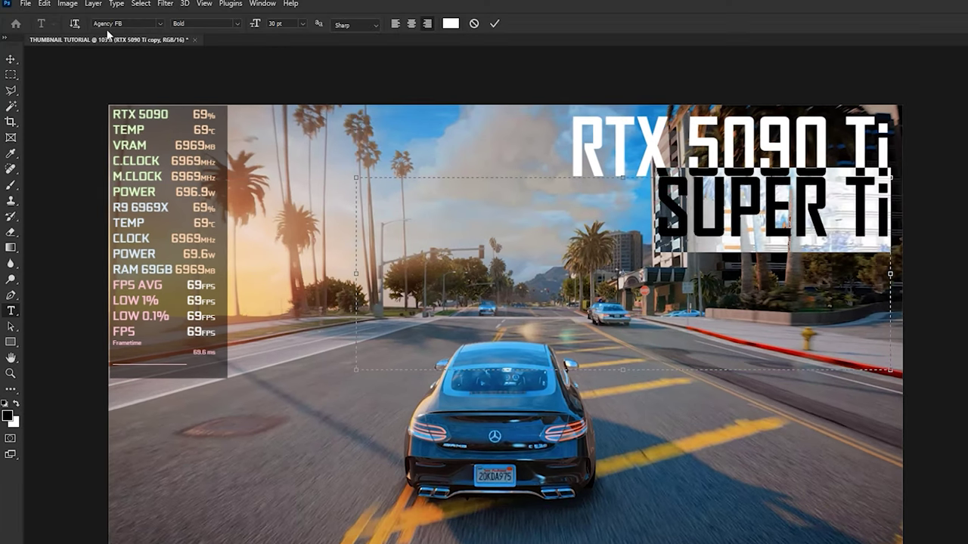
click(107, 23)
text(arial)
click(125, 130)
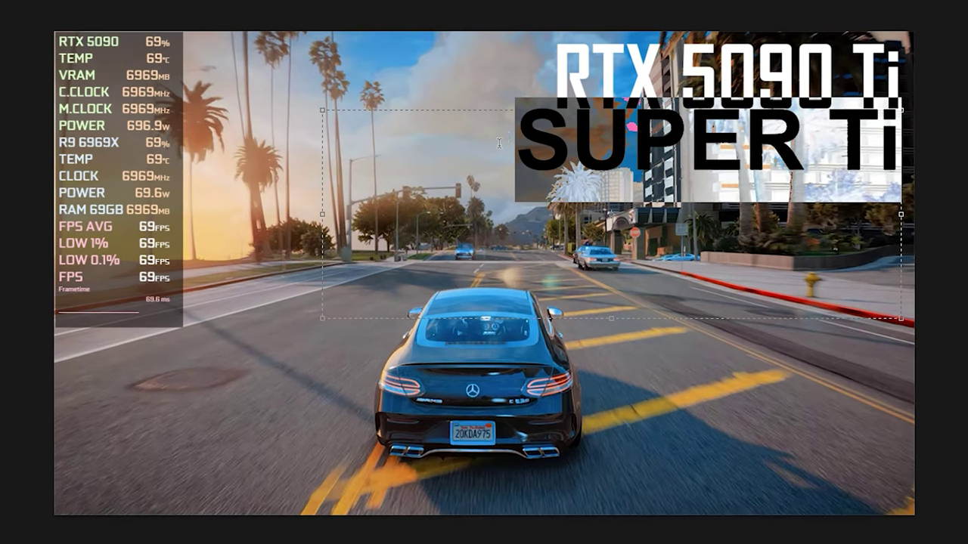
mouse_move(256, 23)
mouse_down()
mouse_move(210, 34)
mouse_move(278, 24)
mouse_move(253, 29)
mouse_up()
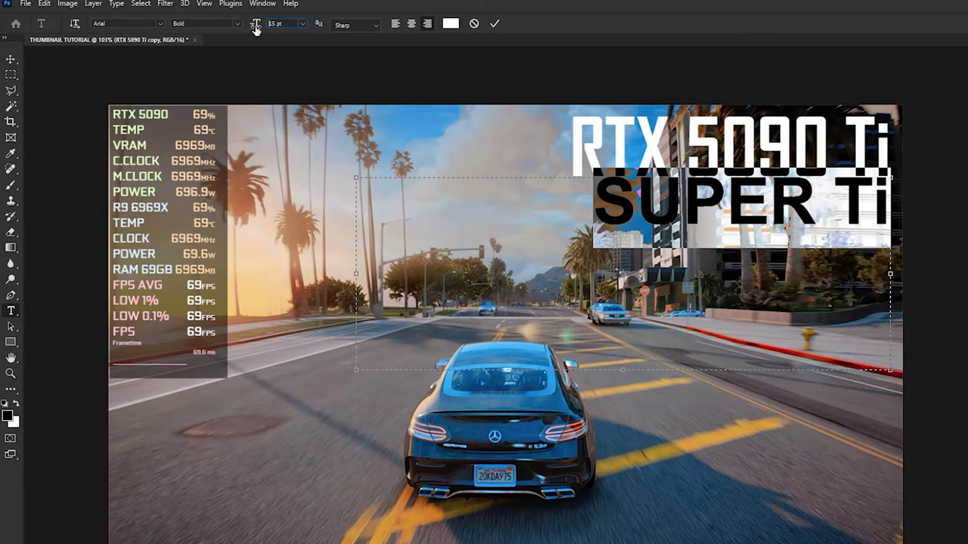
Set the character tracking of the whole SUPER Ti text to -25
key(ctrl+a)
drag(696, 195, 849, 199)
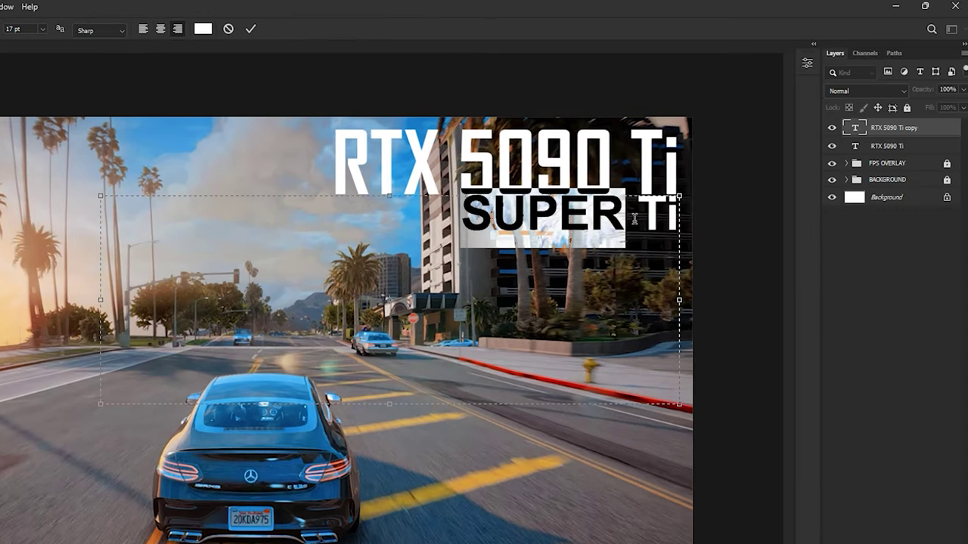
drag(634, 219, 680, 220)
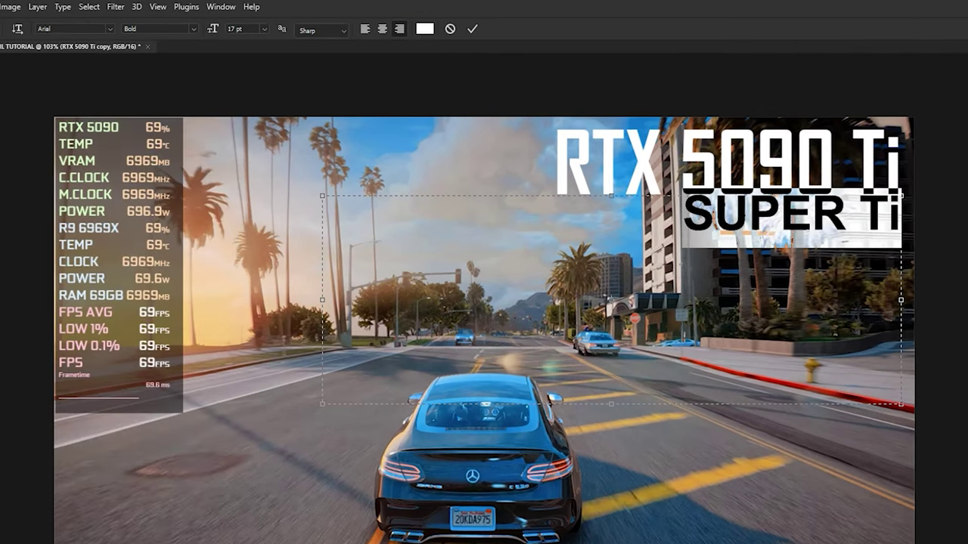
click(221, 7)
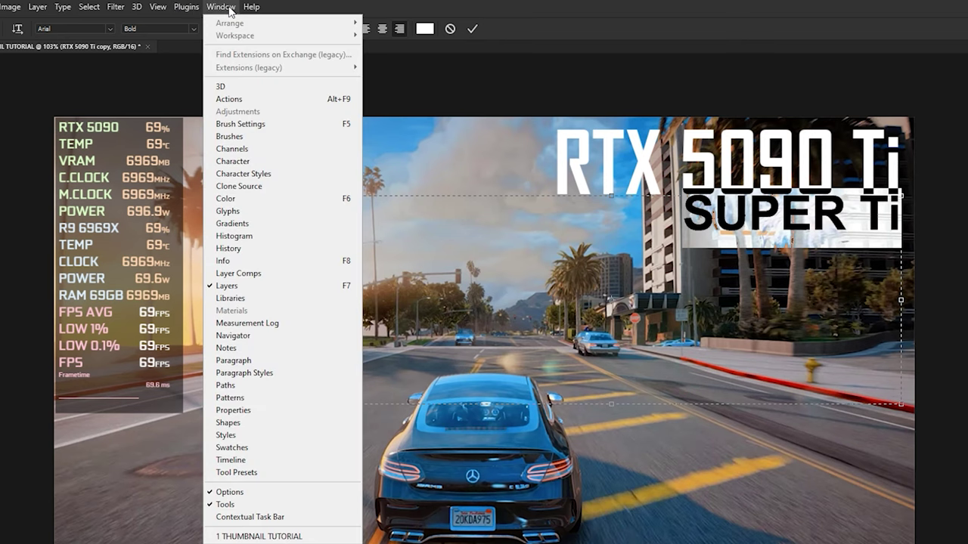
click(234, 410)
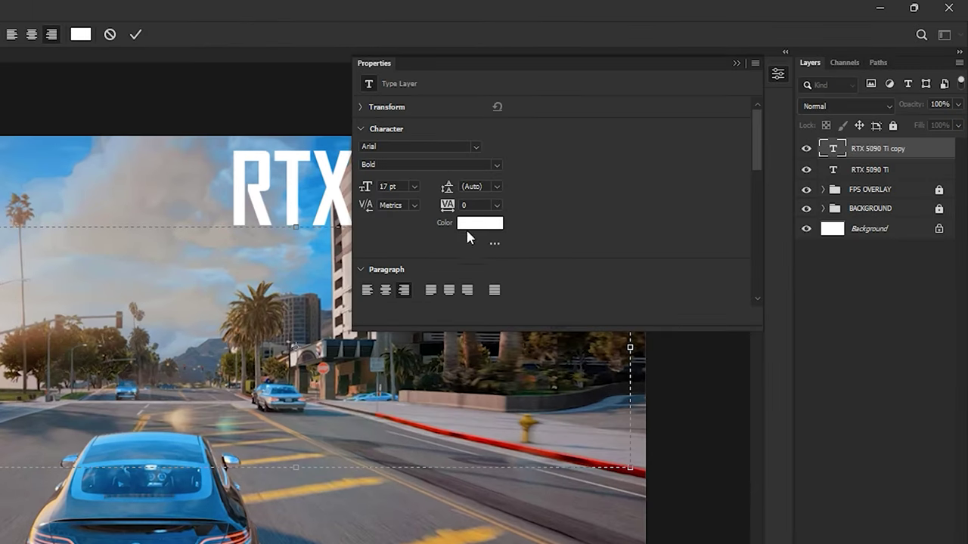
click(496, 205)
click(489, 245)
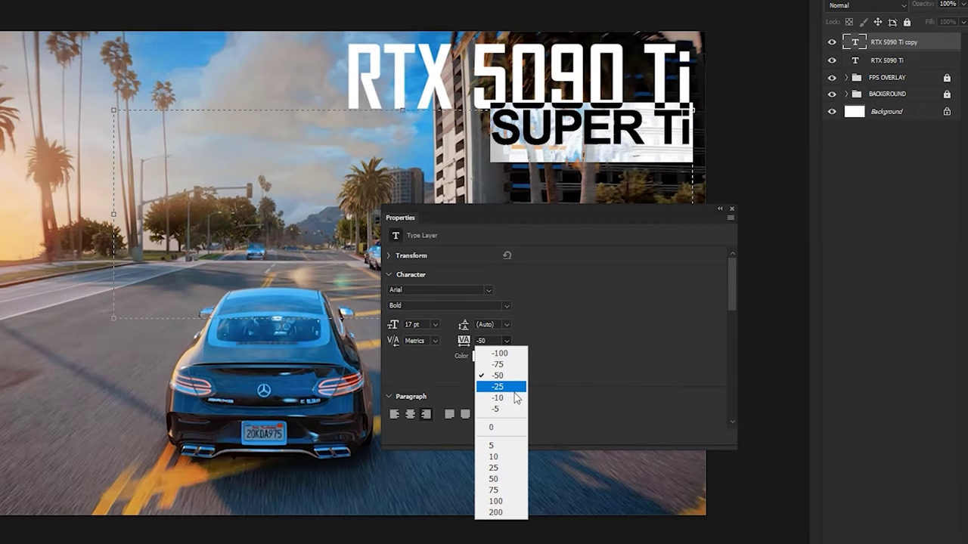
click(513, 387)
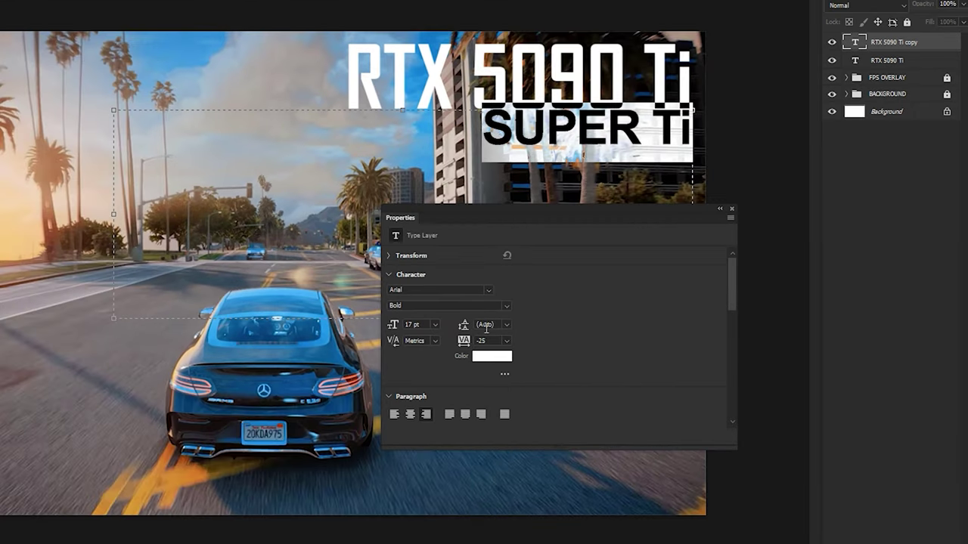
Set the character tracking of the SUPER Ti text to -50
click(505, 340)
click(497, 373)
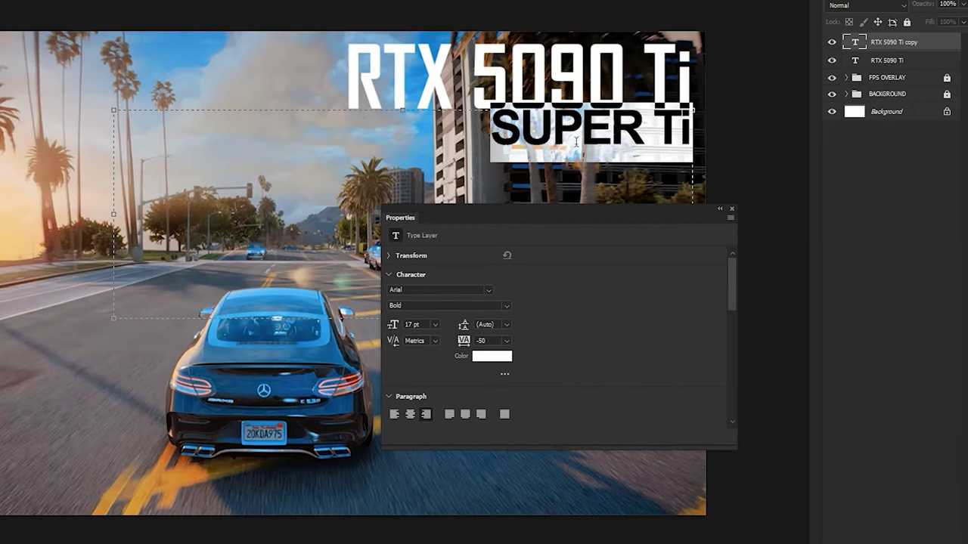
click(731, 207)
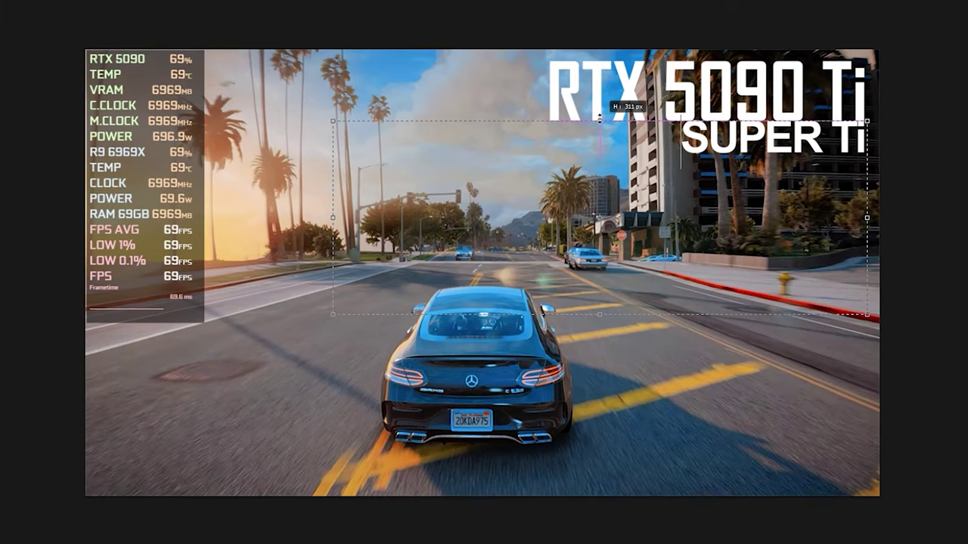
Increase the size of the whole SUPER Ti text to 18 pt and commit the text edit
drag(668, 141, 866, 144)
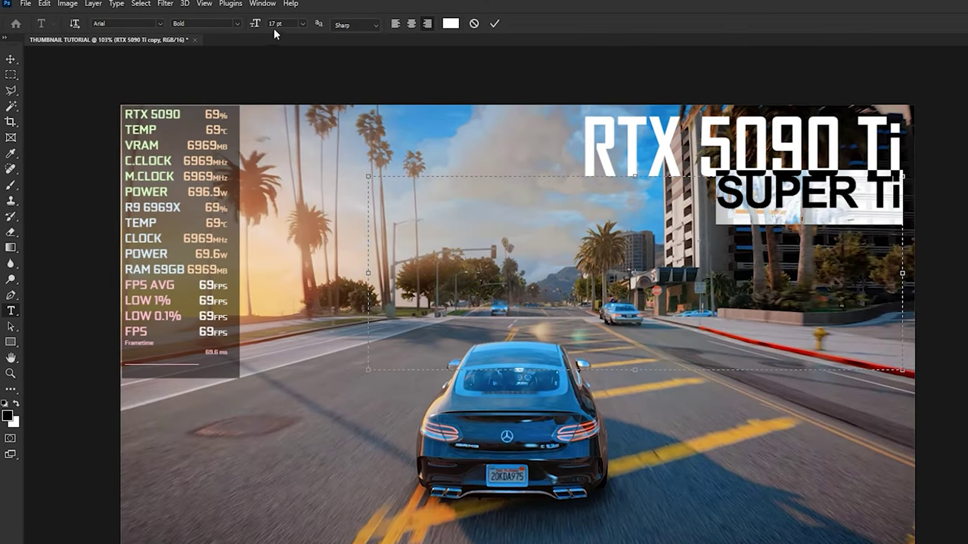
click(265, 28)
text(18)
key(Return)
click(784, 245)
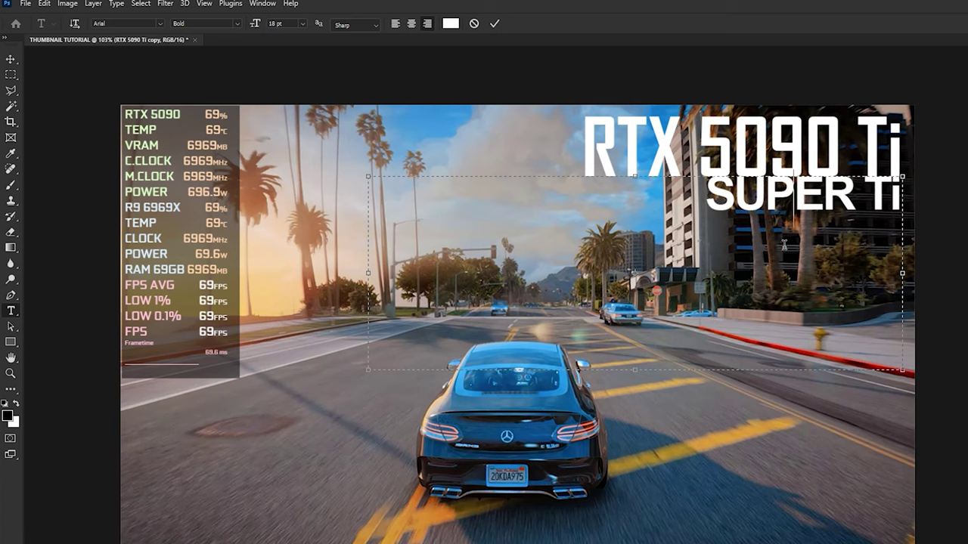
click(496, 25)
Nudge the SUPER Ti text down to leave a gap below the RTX 5090 Ti text
key(shift+f)
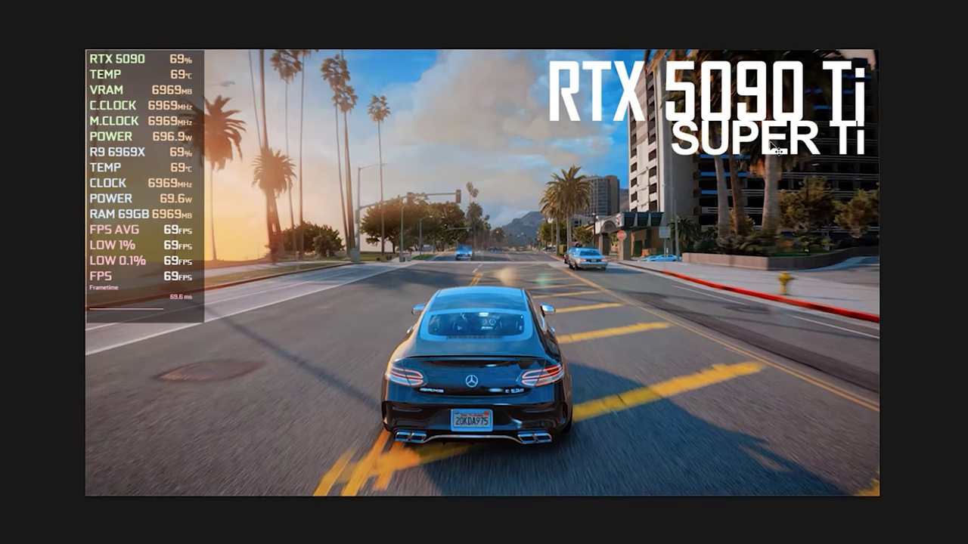
key(shift+Down)
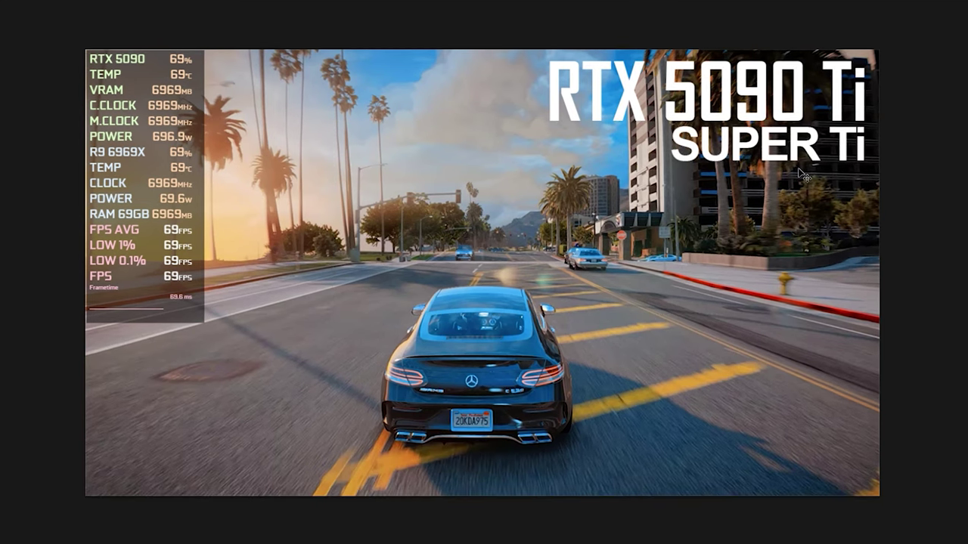
key(shift+Down)
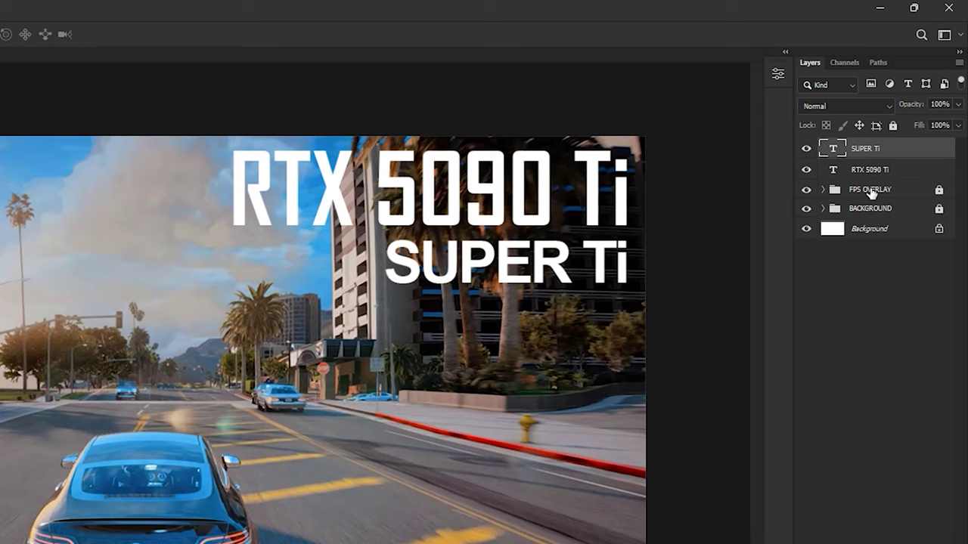
Add a Levels adjustment layer directly above the FPS OVERLAY group and lower its output white level to 100
click(877, 190)
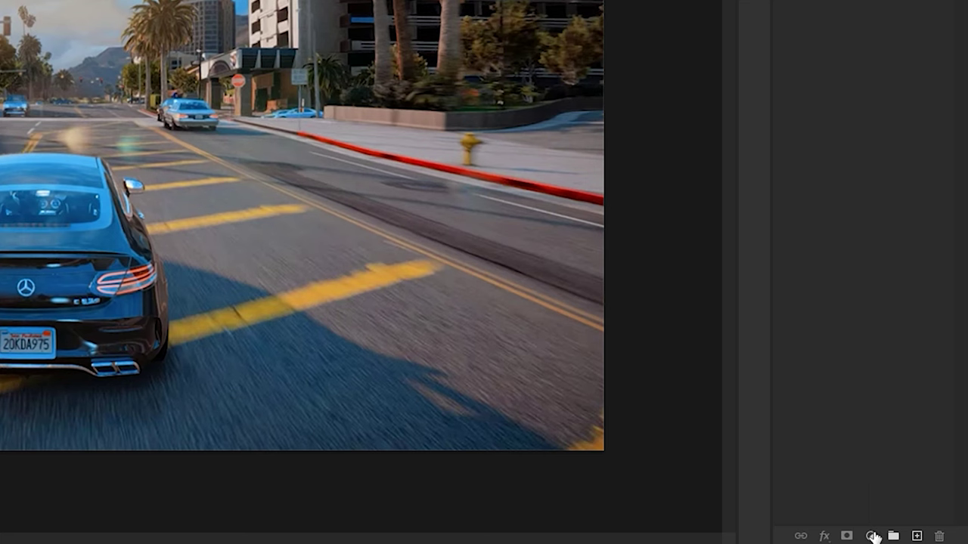
click(872, 537)
click(873, 306)
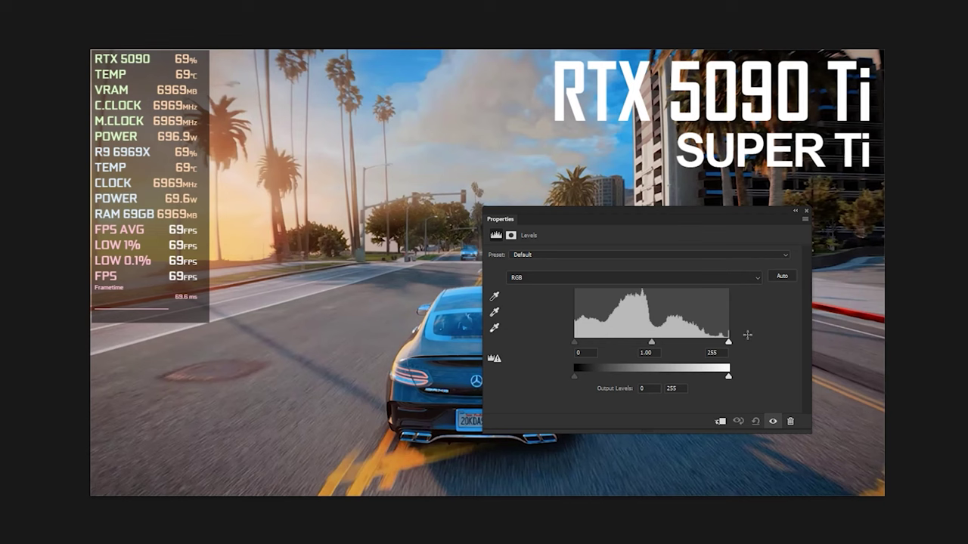
drag(728, 378, 637, 379)
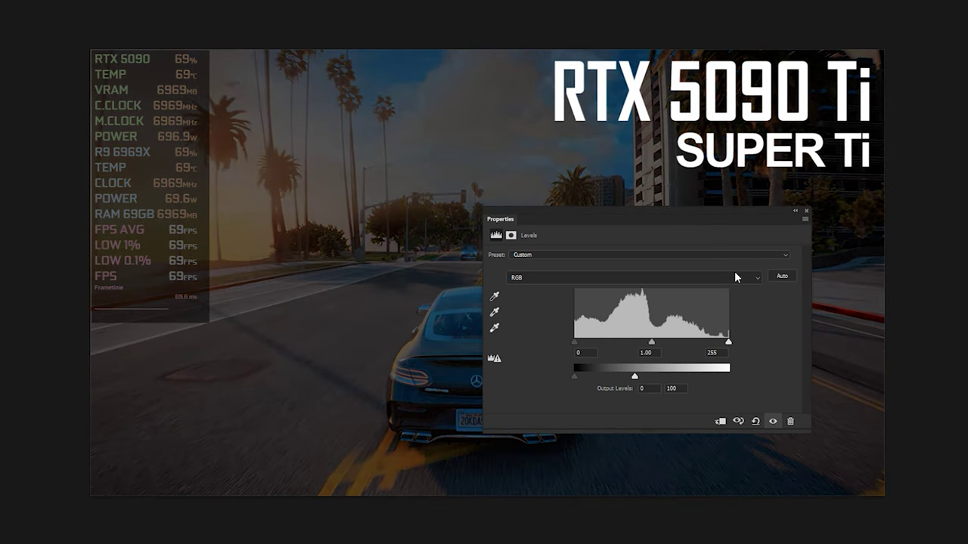
click(806, 212)
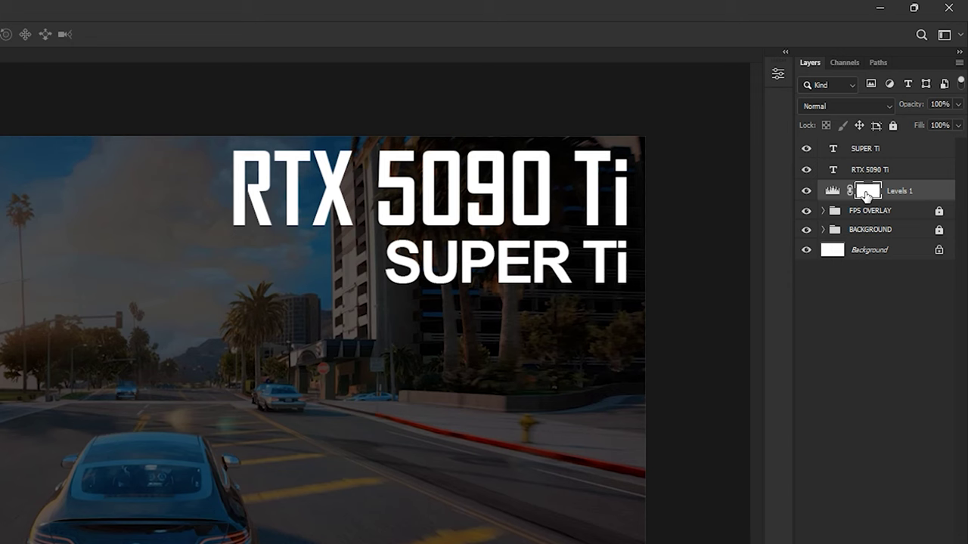
Invert the Levels mask and fill two joined rectangles behind RTX 5090 Ti and SUPER Ti with white, clearing the selection when finished
key(ctrl+i)
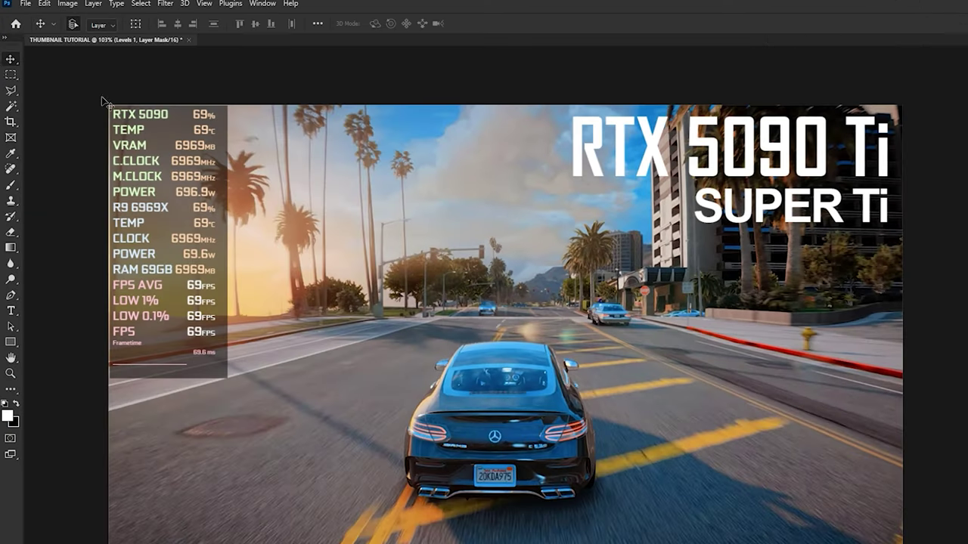
click(11, 74)
scroll(872, 141, up, 6)
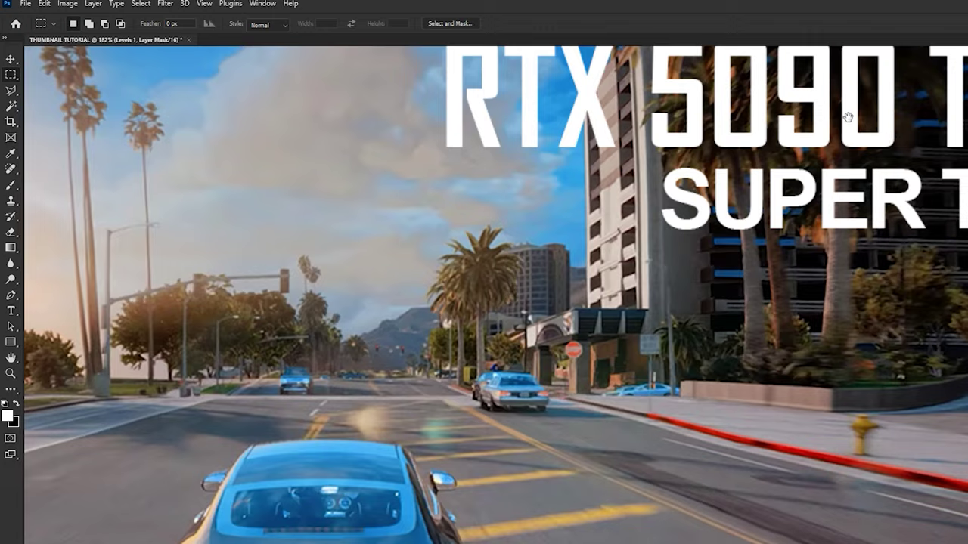
drag(847, 116, 748, 212)
scroll(870, 158, up, 1)
drag(936, 114, 276, 269)
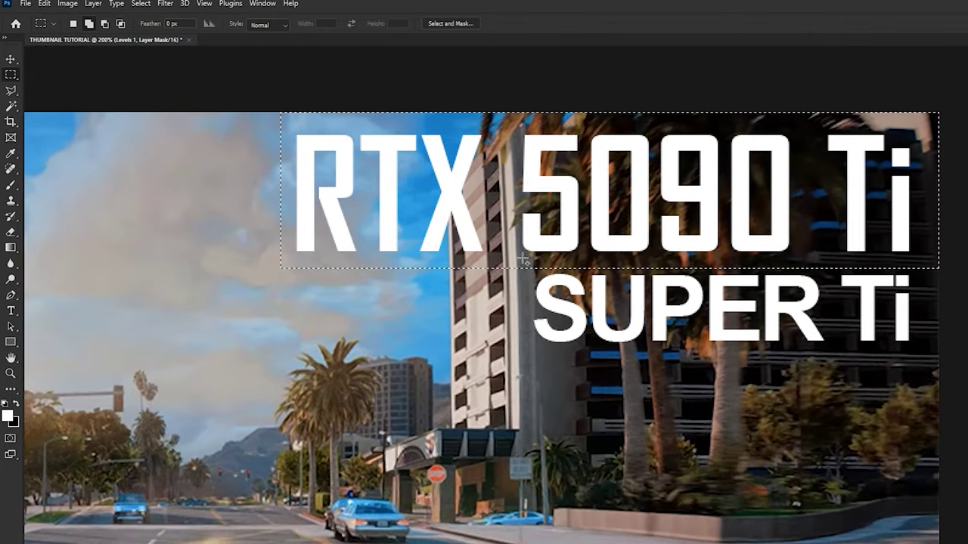
drag(938, 244, 519, 361)
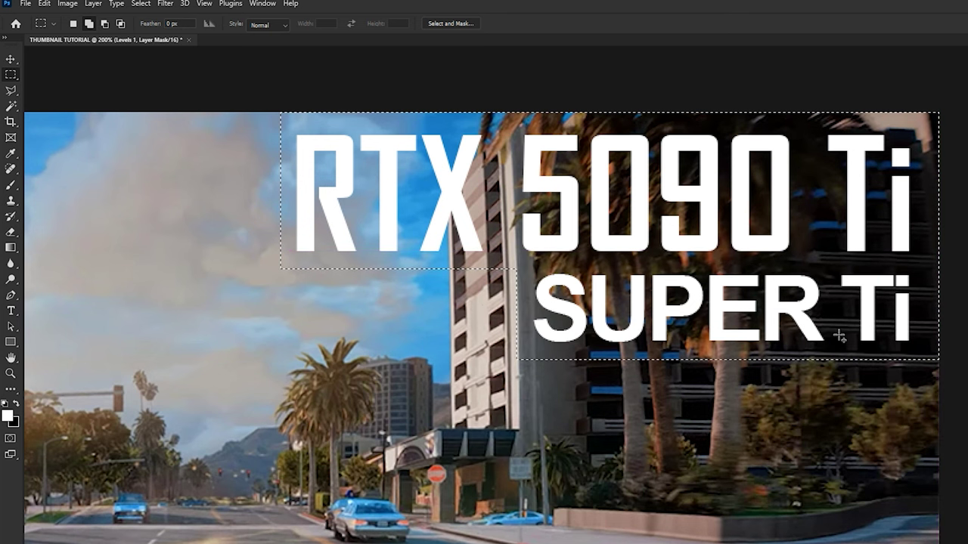
key(alt+BackSpace)
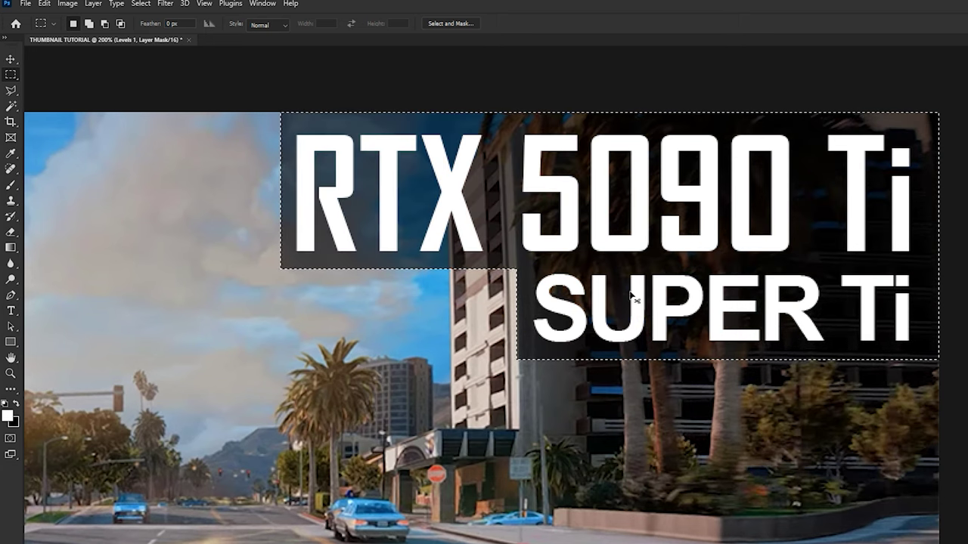
key(ctrl+d)
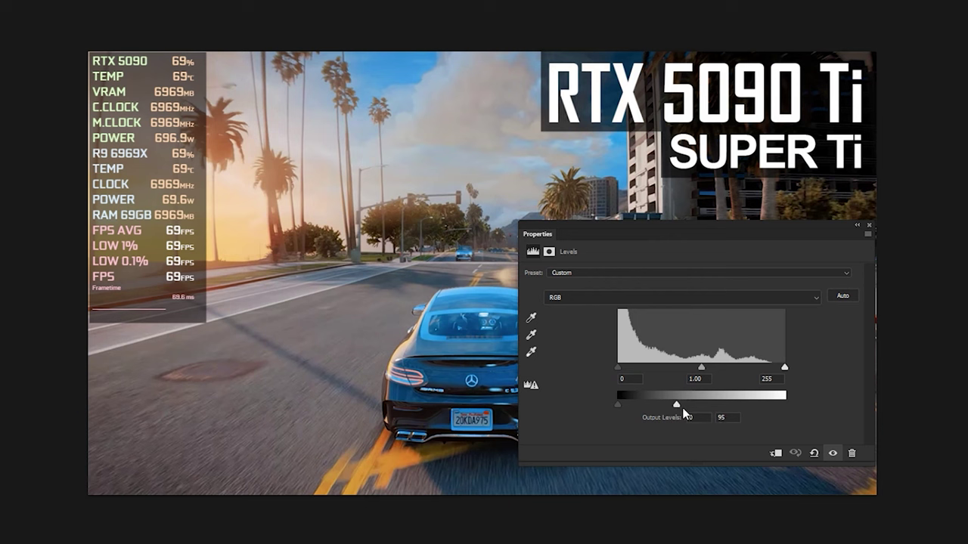
Set the Levels adjustment's output white level to 121
drag(684, 412, 674, 432)
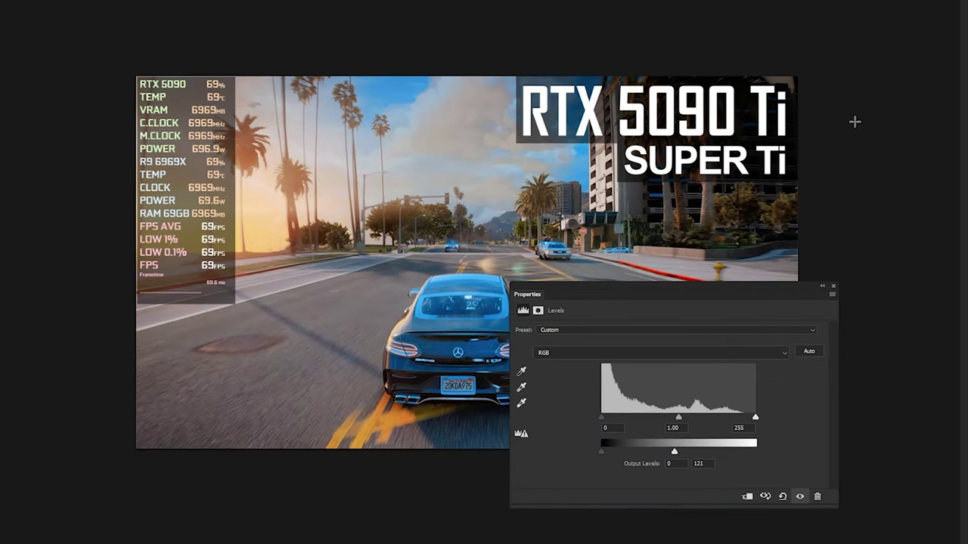
Try the Black and Custom colours for the area surrounding the canvas
right_click(854, 122)
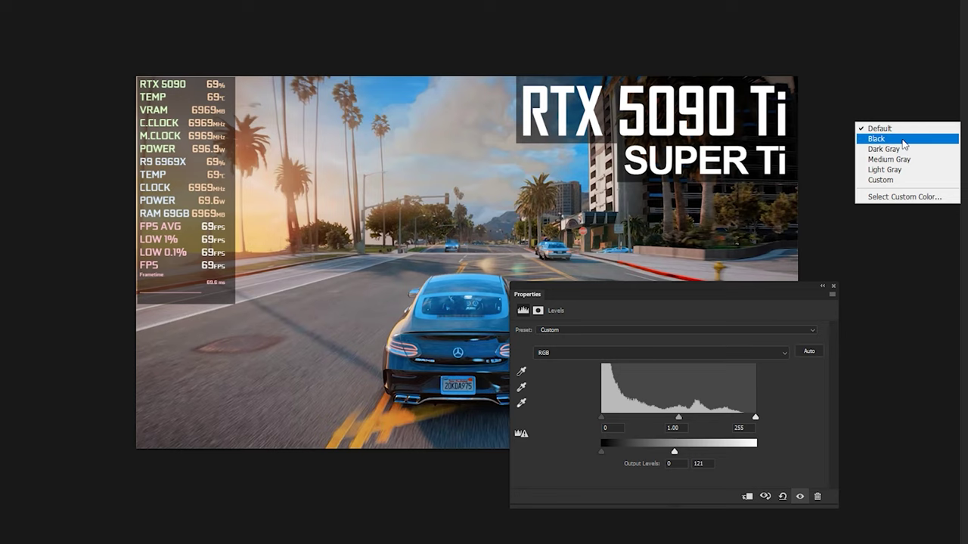
click(905, 144)
right_click(857, 140)
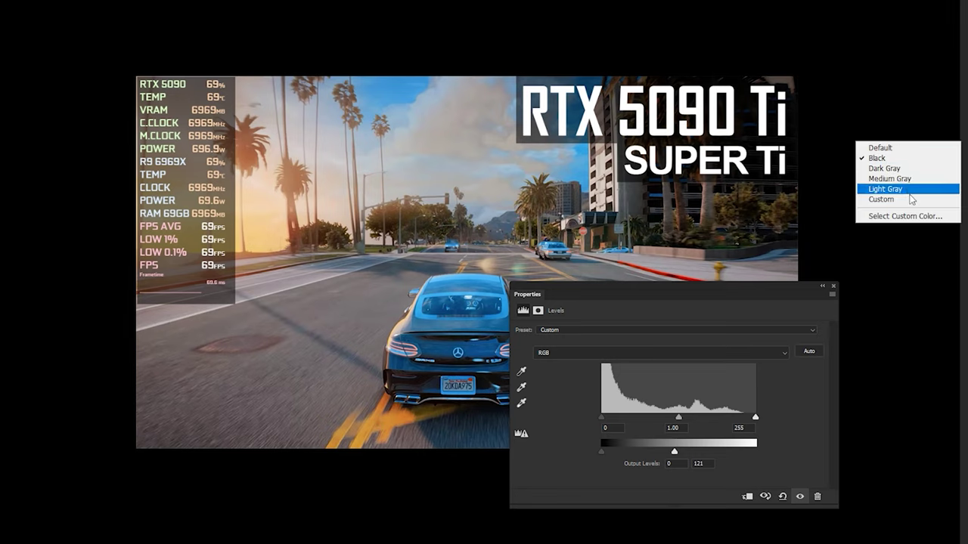
click(892, 199)
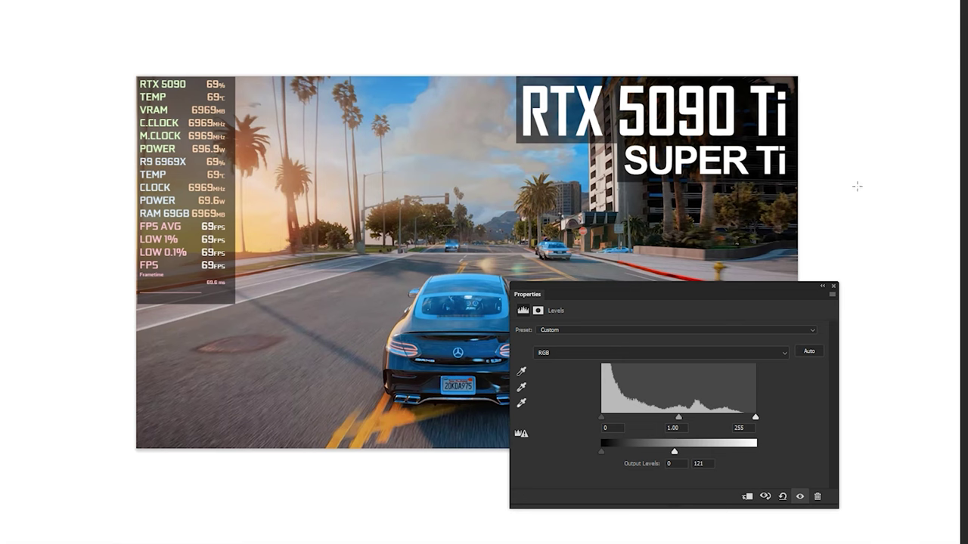
key(ctrl+minus)
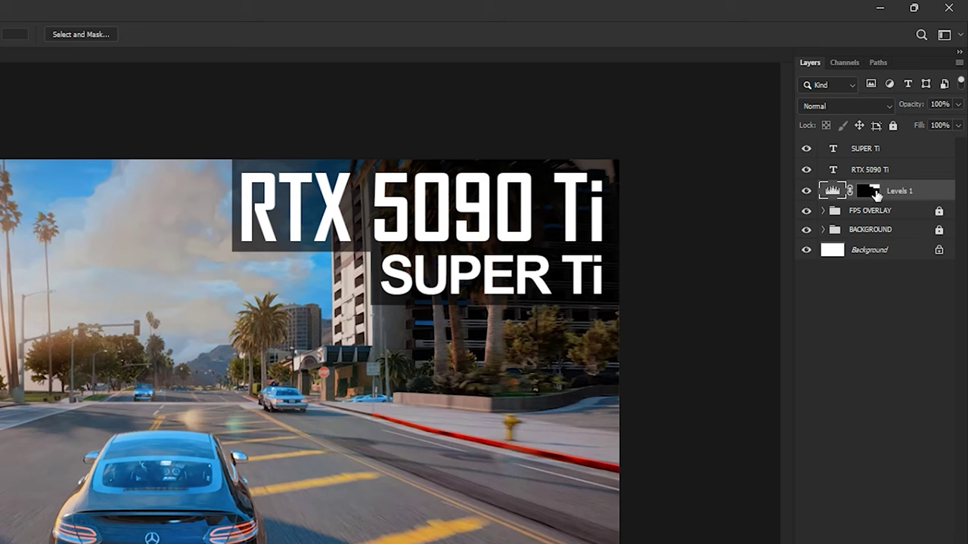
On the Levels mask, select a small square at the lower-left corner of the RTX 5090 Ti box, extended to its bottom edge
click(870, 192)
scroll(241, 183, up, 5)
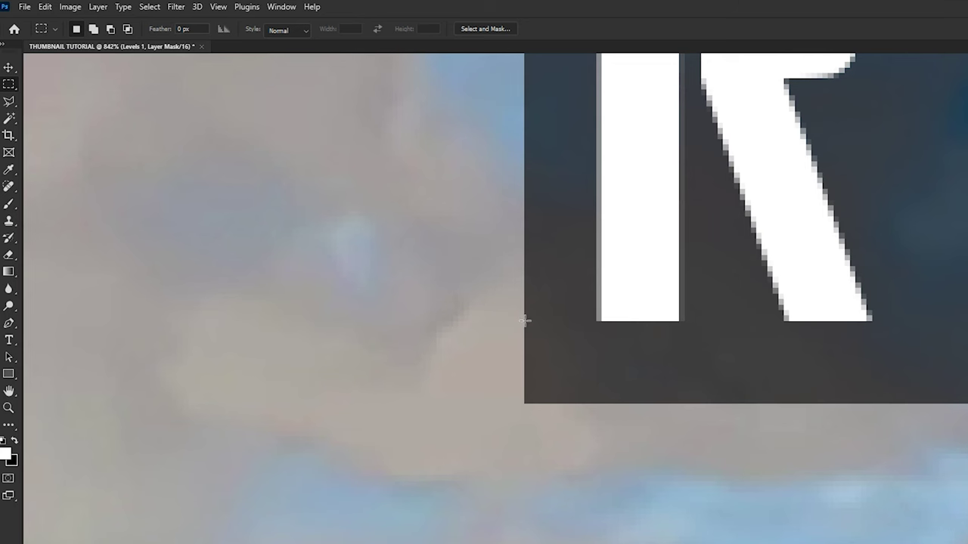
drag(524, 321, 623, 332)
key(ctrl+t)
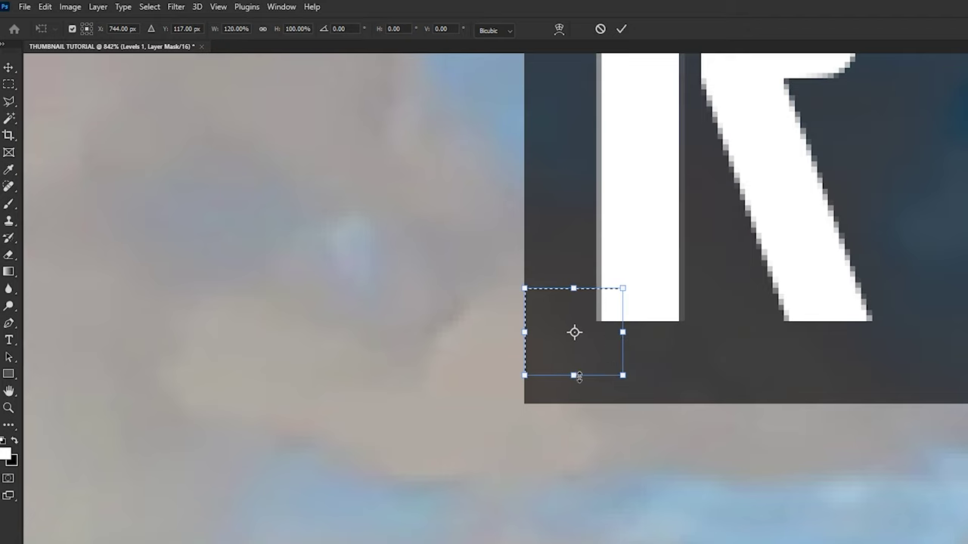
drag(578, 376, 577, 401)
click(621, 28)
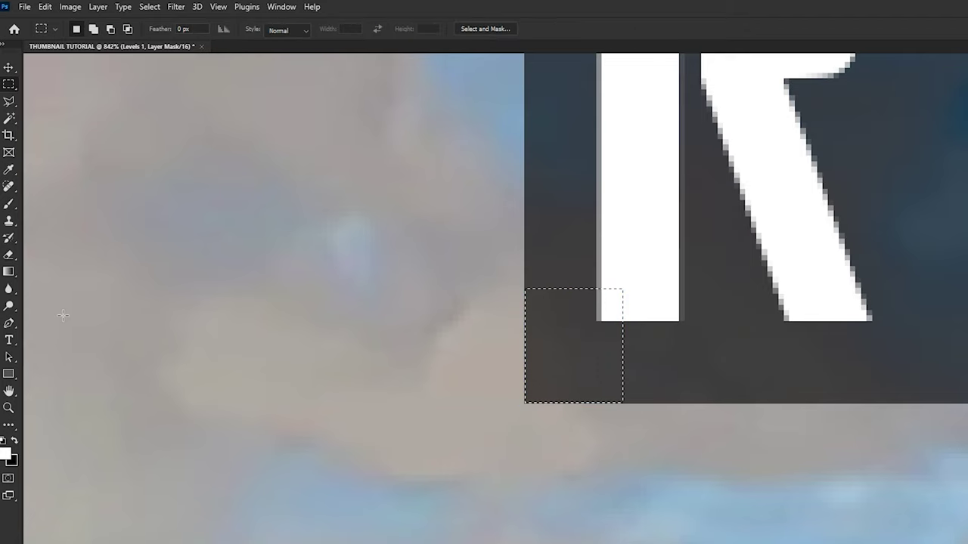
Subtract the upper-right diagonal half from the square selection and fill the remaining triangle with black on the mask to chamfer the corner
click(9, 102)
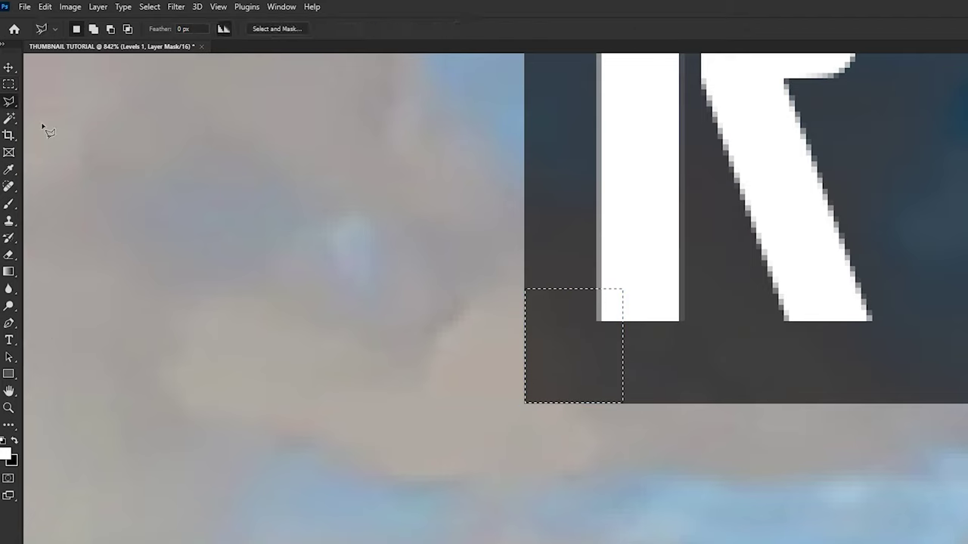
alt+click(511, 275)
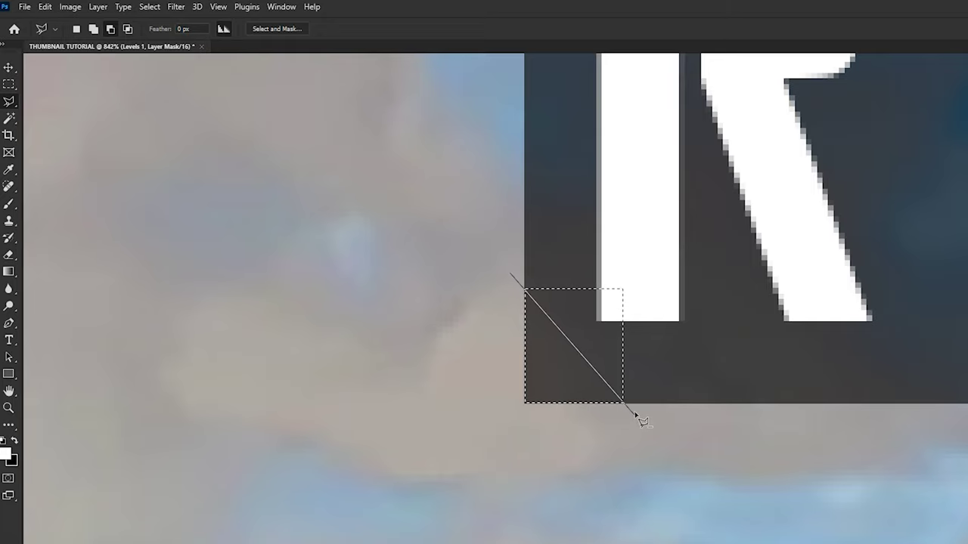
alt+click(634, 414)
alt+click(637, 269)
alt+click(517, 280)
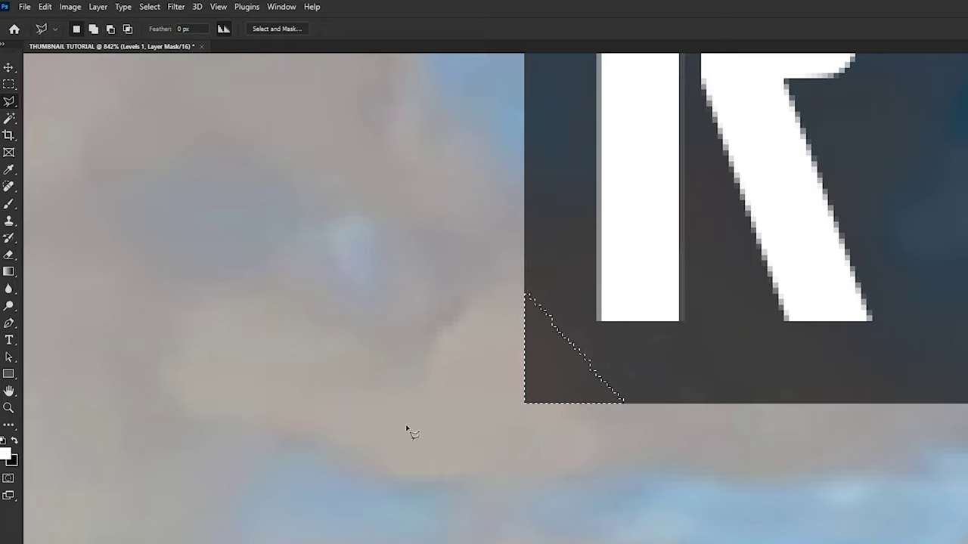
key(x)
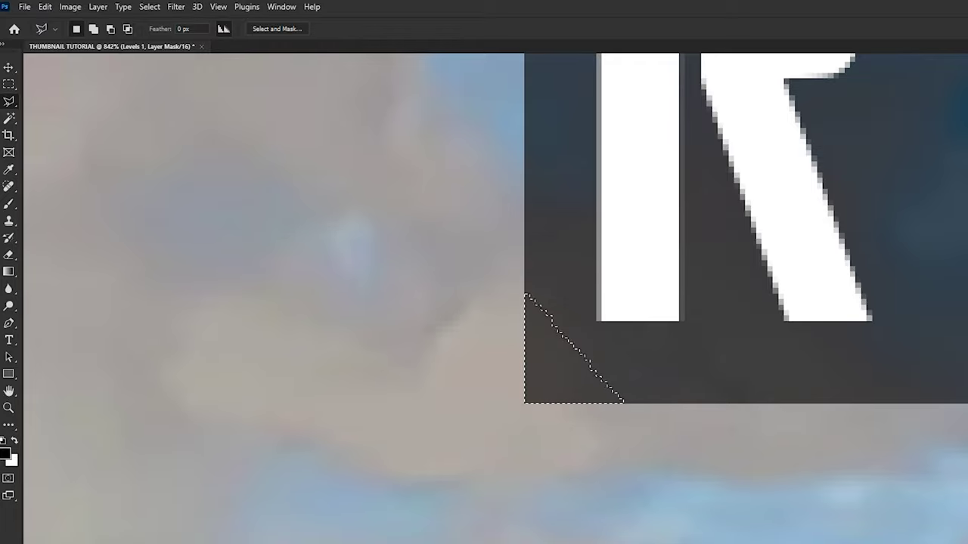
key(alt+BackSpace)
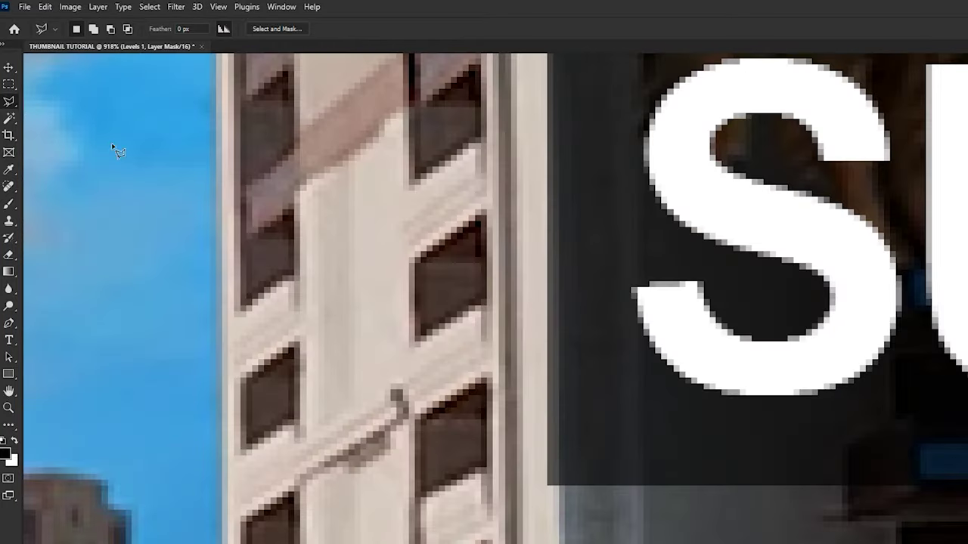
Chamfer the lower-left corner of the SUPER Ti box on the mask, using a 25 px square selection cut diagonally into a triangle
key(m)
drag(548, 335, 696, 485)
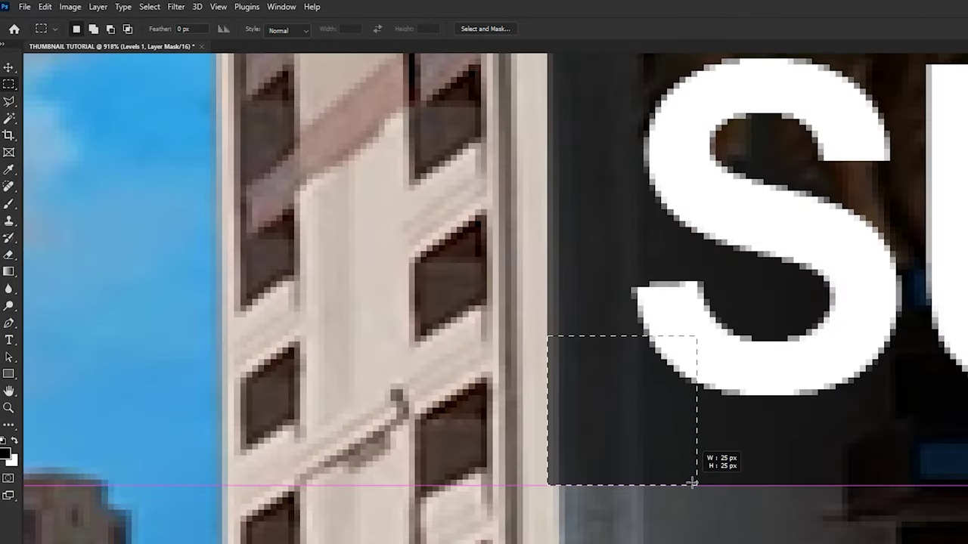
click(9, 102)
click(74, 114)
alt+click(535, 323)
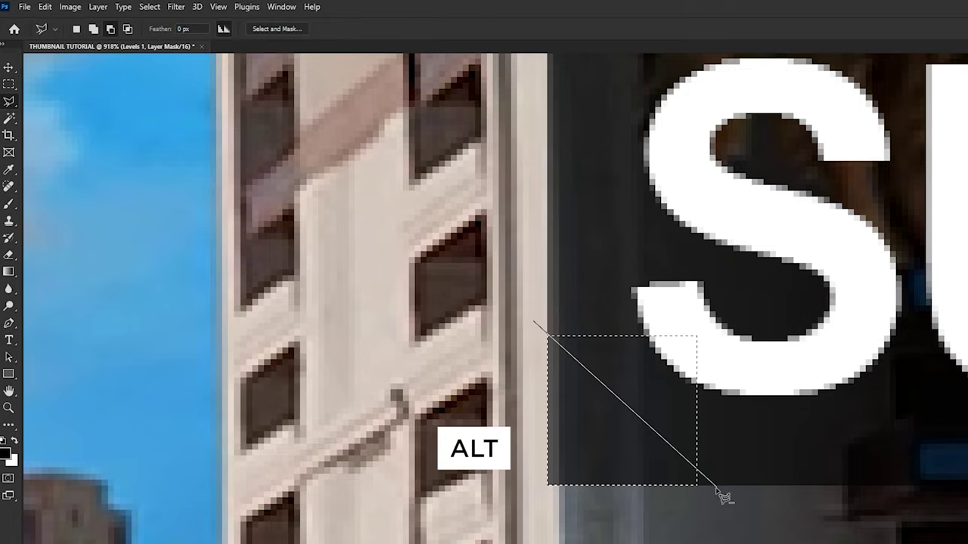
click(716, 501)
click(713, 318)
click(537, 323)
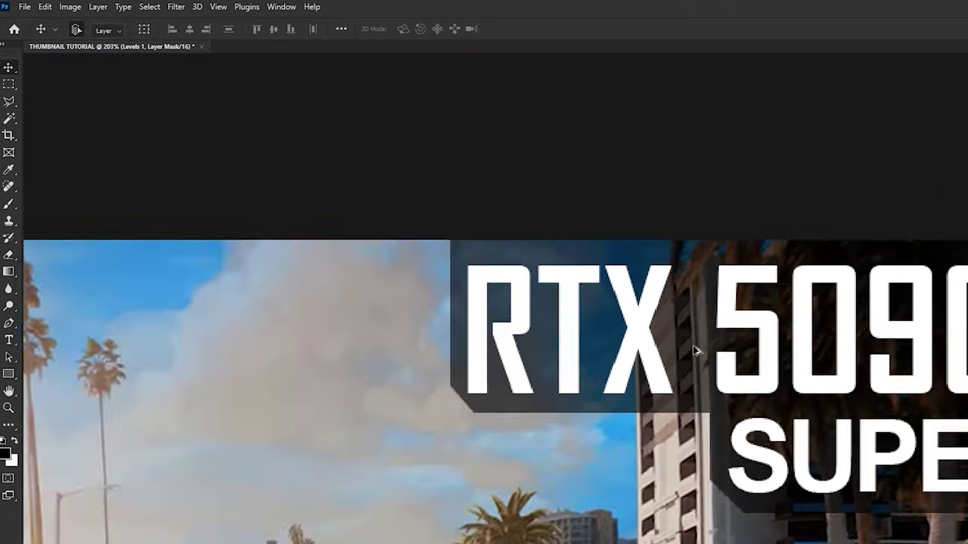
Add a drop shadow to the RTX 5090 Ti text layer with Multiply blending, black colour and 100% opacity
scroll(695, 350, up, 2)
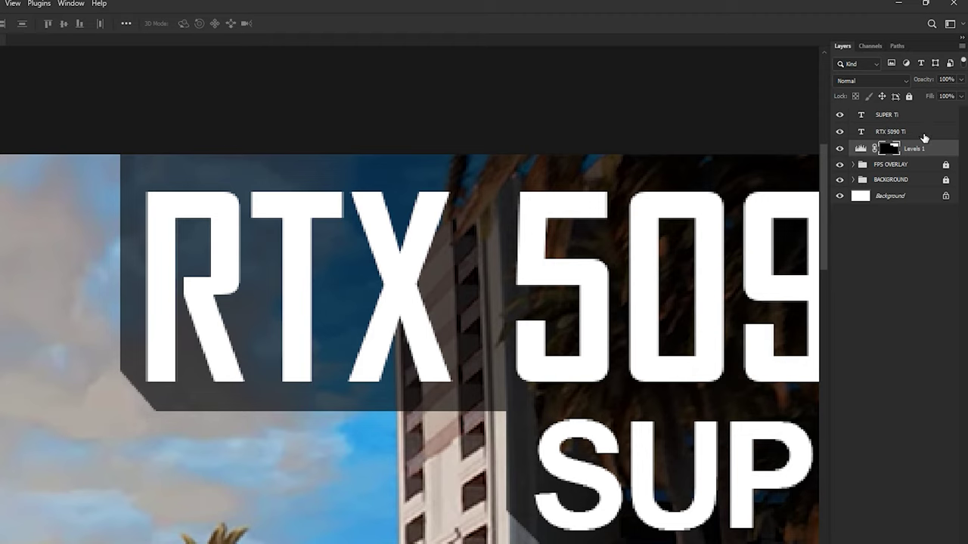
click(922, 133)
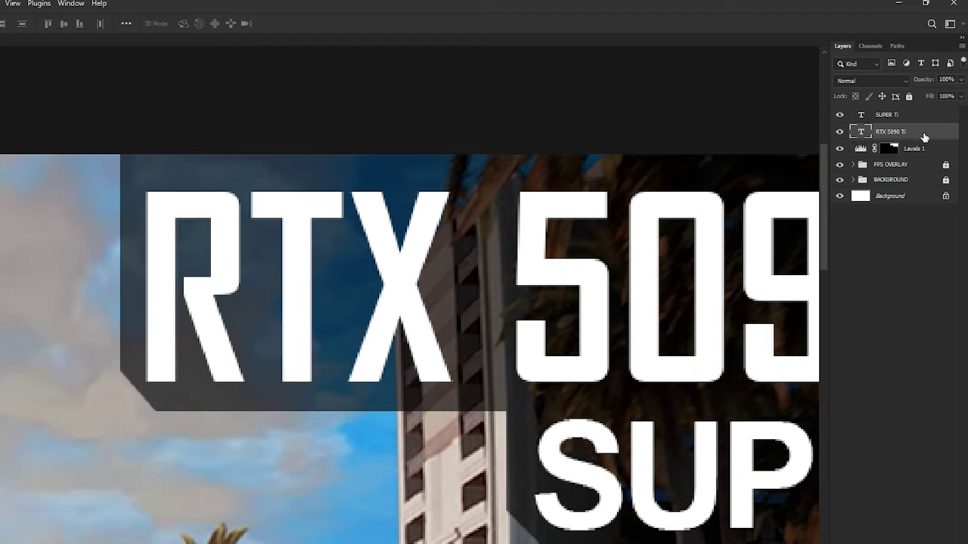
double_click(924, 134)
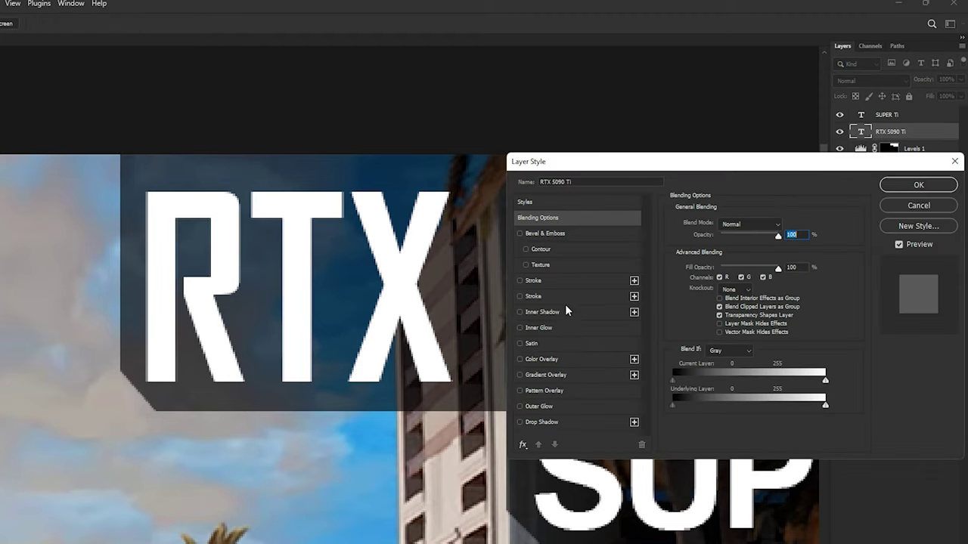
click(541, 422)
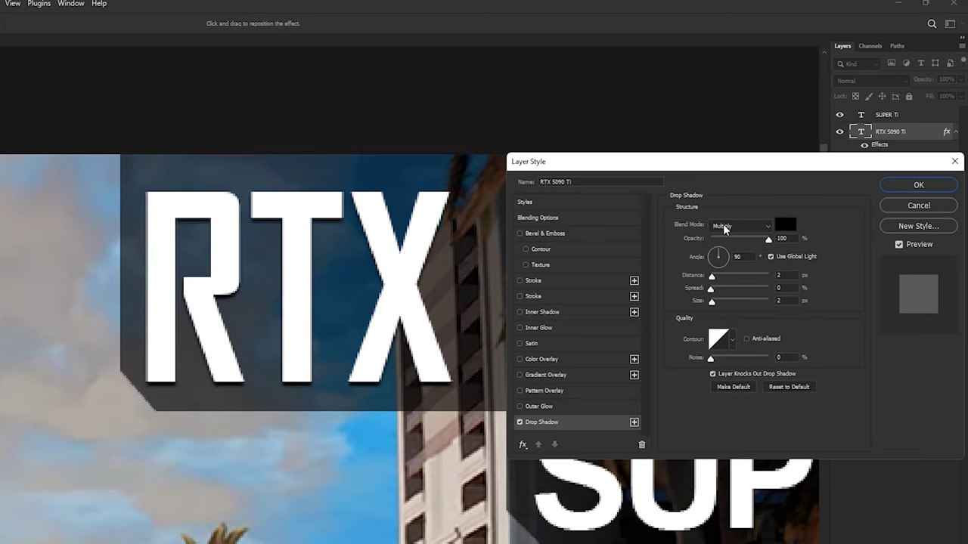
click(744, 227)
click(784, 228)
click(784, 228)
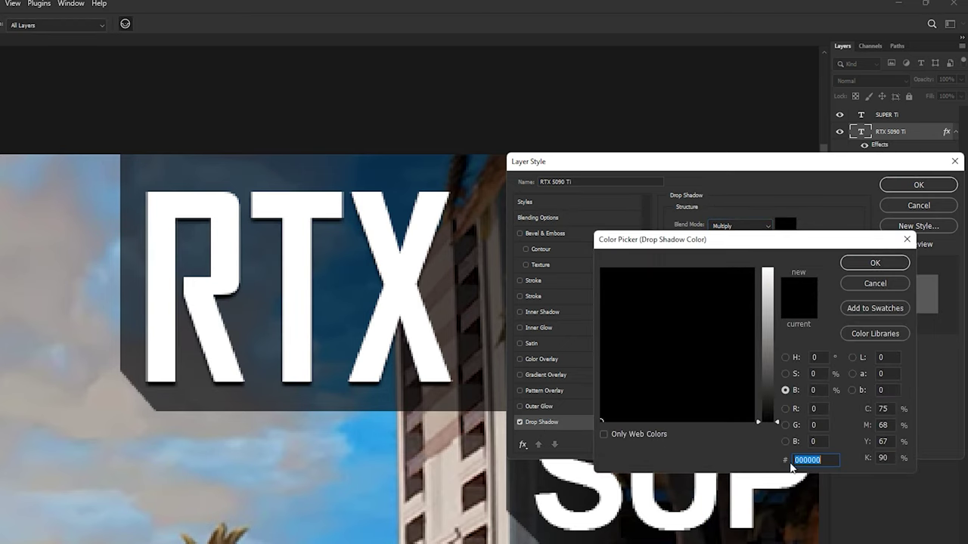
key(Return)
click(784, 239)
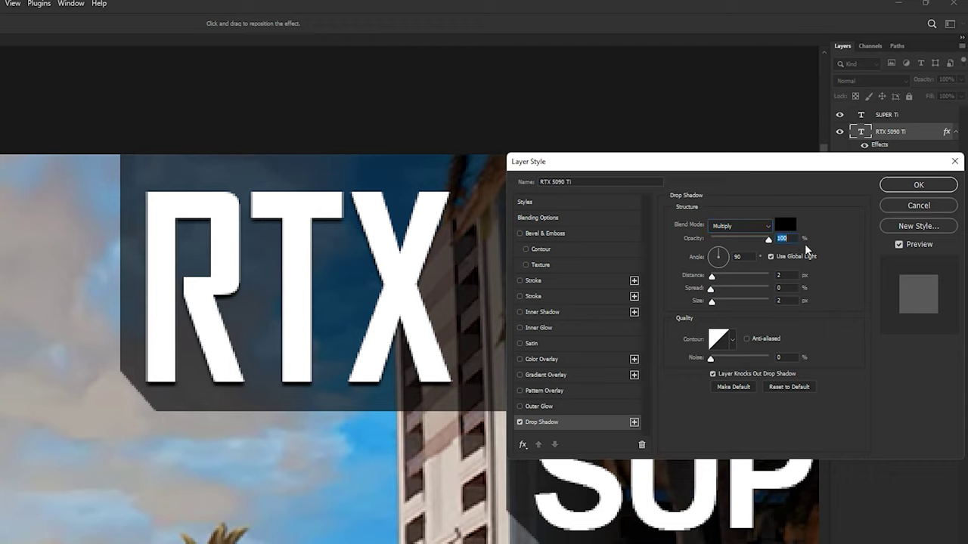
Set the shadow angle to 180°, keep distance and size at 2 px, compare the preview and apply the style
key(Tab)
text(180)
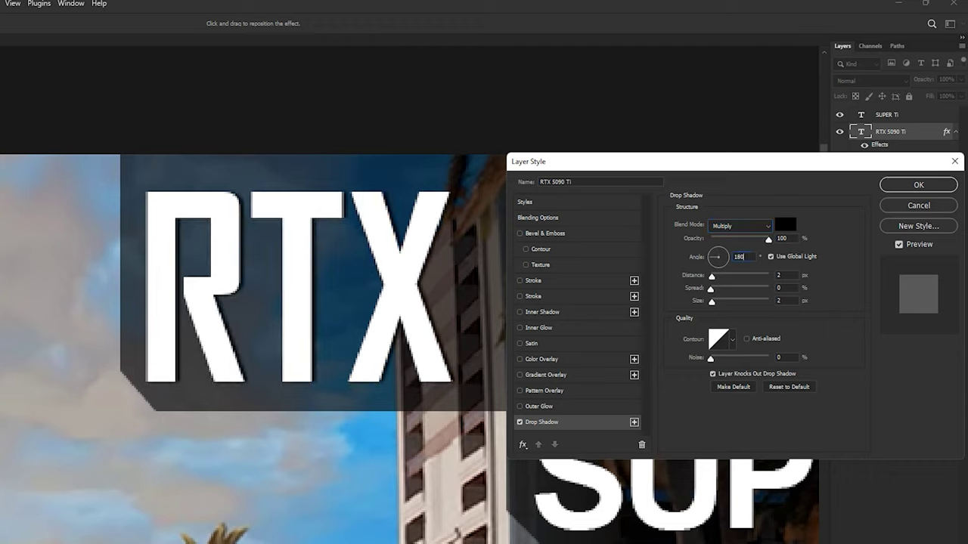
key(Tab)
mouse_move(710, 301)
mouse_down()
mouse_move(761, 304)
mouse_move(711, 302)
mouse_up()
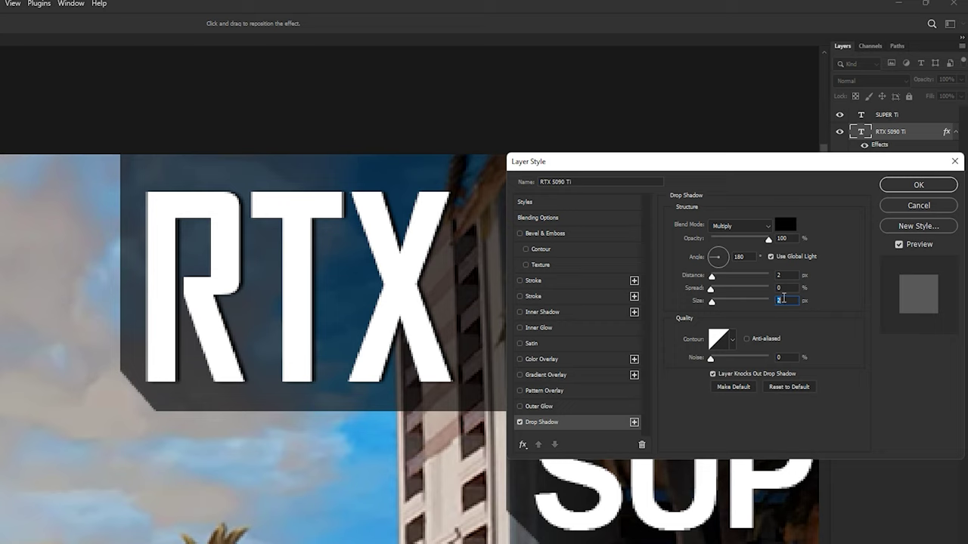
click(899, 244)
click(899, 244)
click(896, 190)
Copy the drop shadow effect from the RTX 5090 Ti layer to the SUPER Ti text layer and check both titles
scroll(471, 258, down, 3)
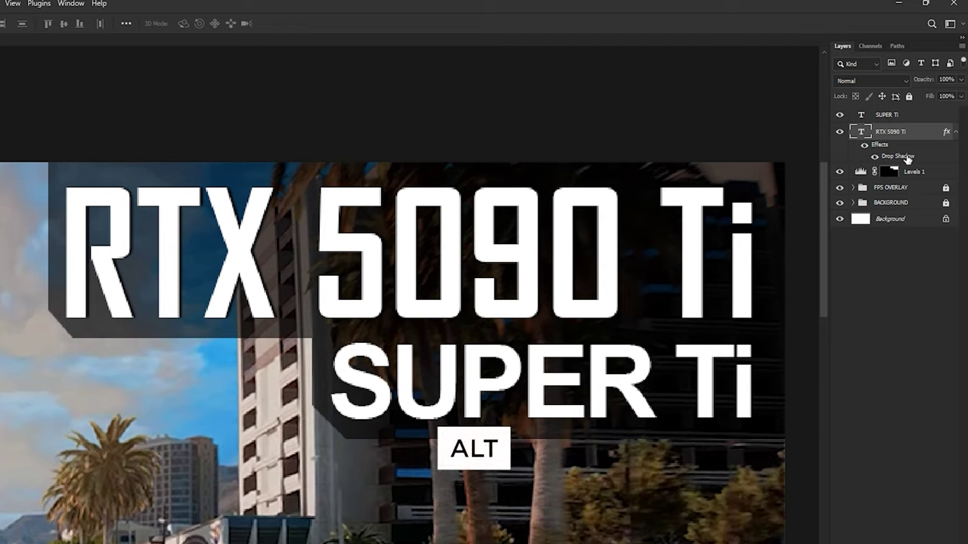
drag(901, 157, 894, 124)
scroll(456, 414, up, 3)
scroll(456, 414, down, 5)
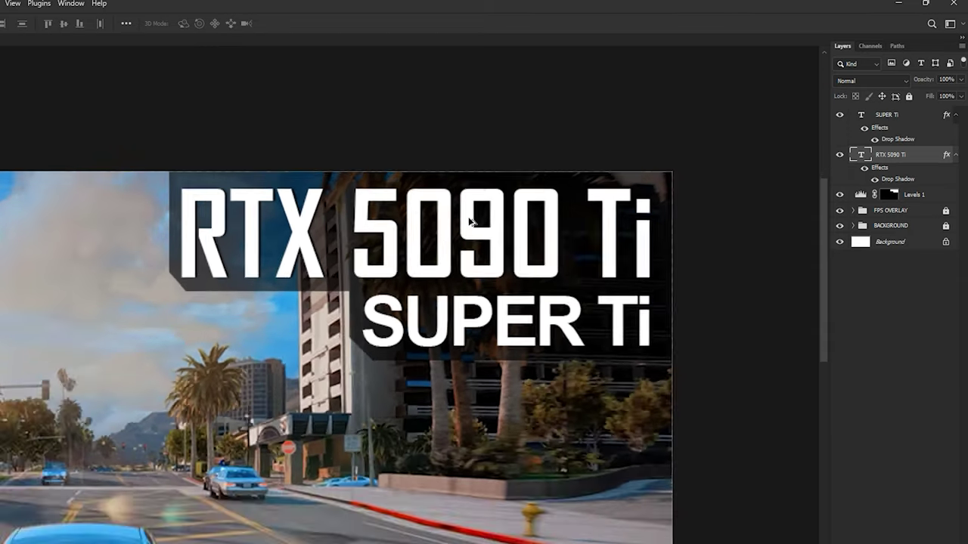
key(f)
key(f)
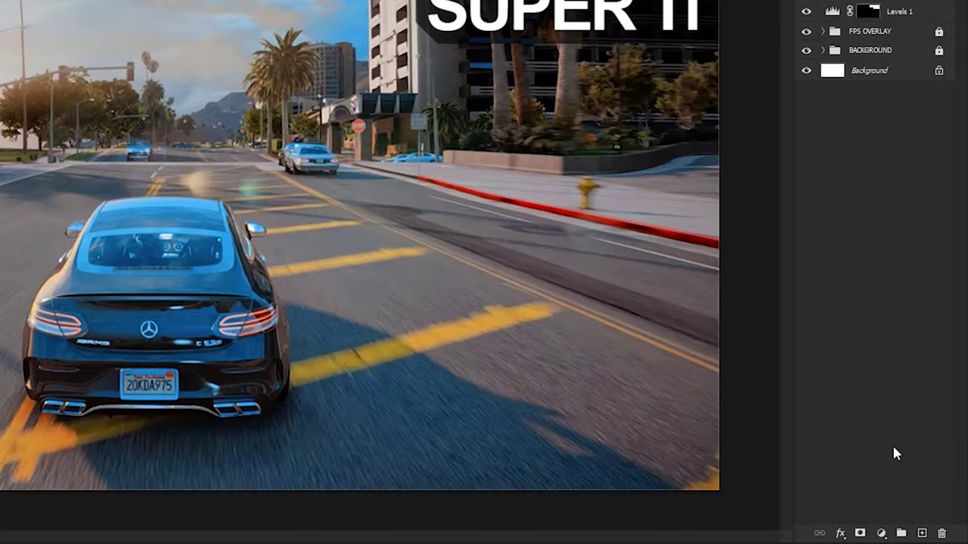
Add a Gradient Fill layer above the RTX 5090 Ti text and clip it to that text layer
click(880, 535)
click(897, 282)
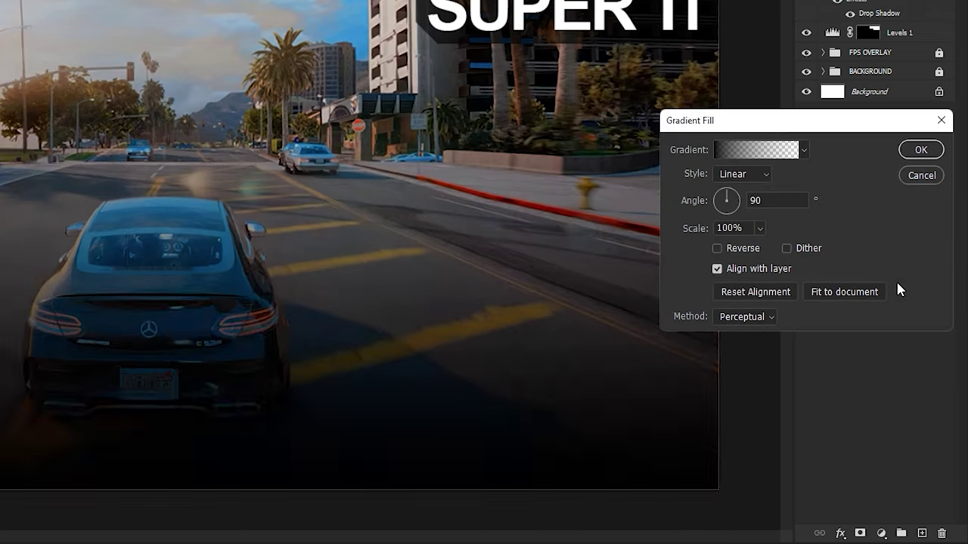
click(918, 149)
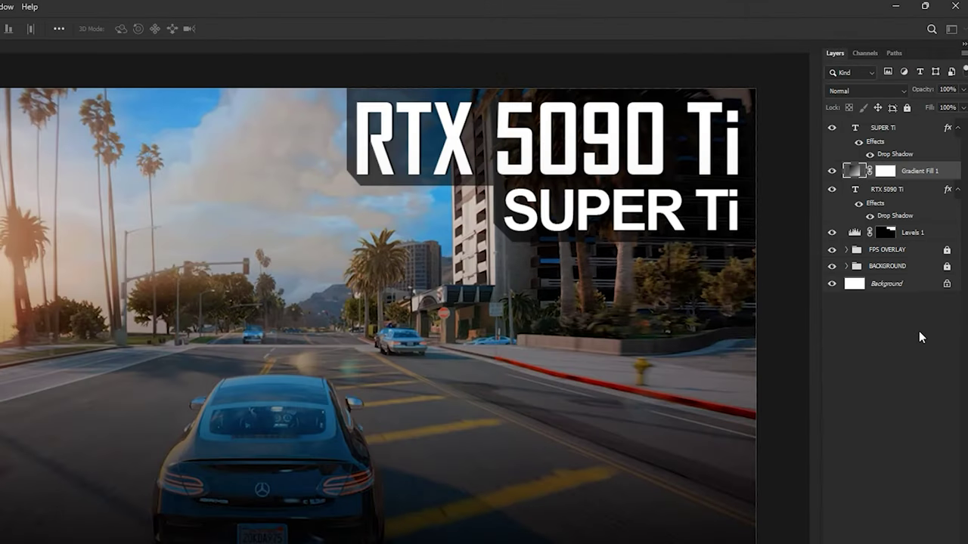
right_click(915, 173)
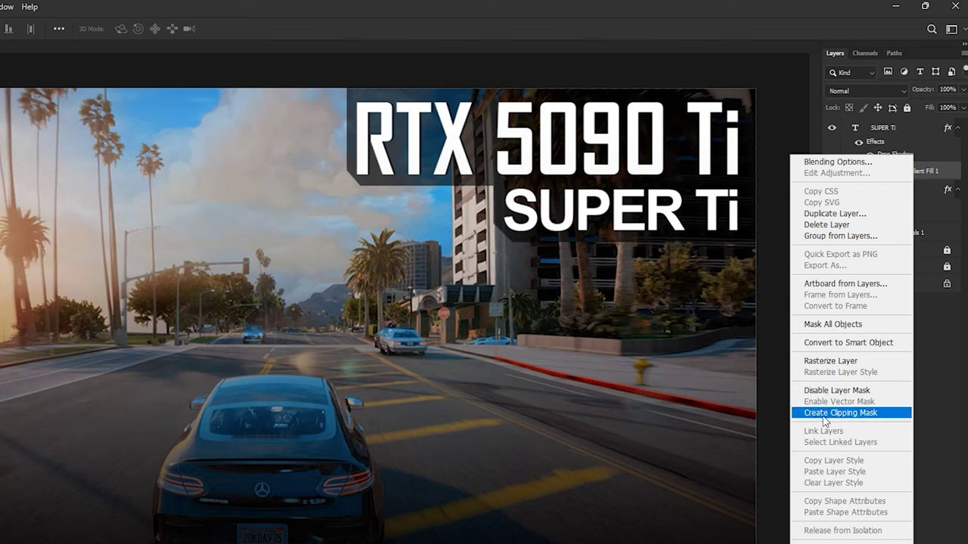
click(862, 413)
Change the clipped fill's gradient to the yellow-to-green preset Green_15 from the Greens group
double_click(865, 174)
click(811, 333)
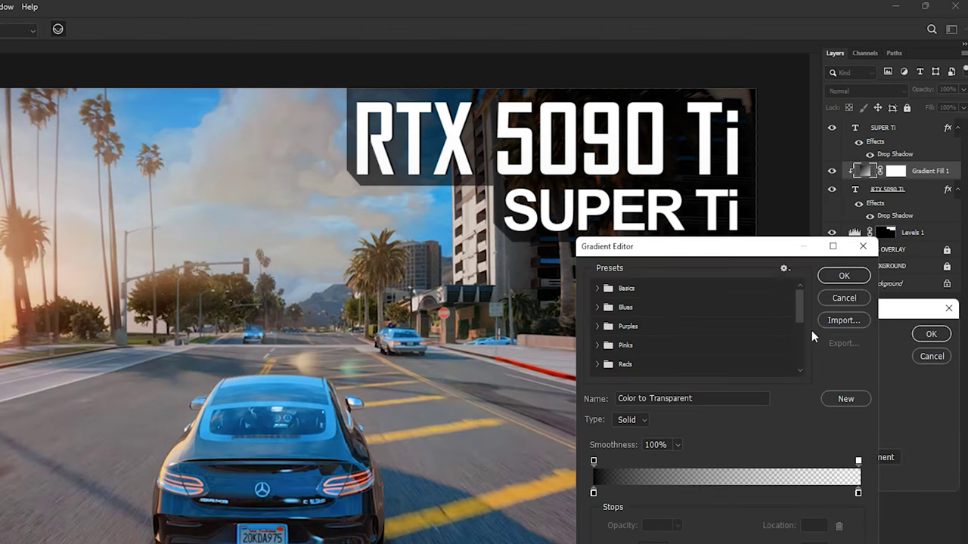
scroll(656, 320, down, 2)
click(597, 350)
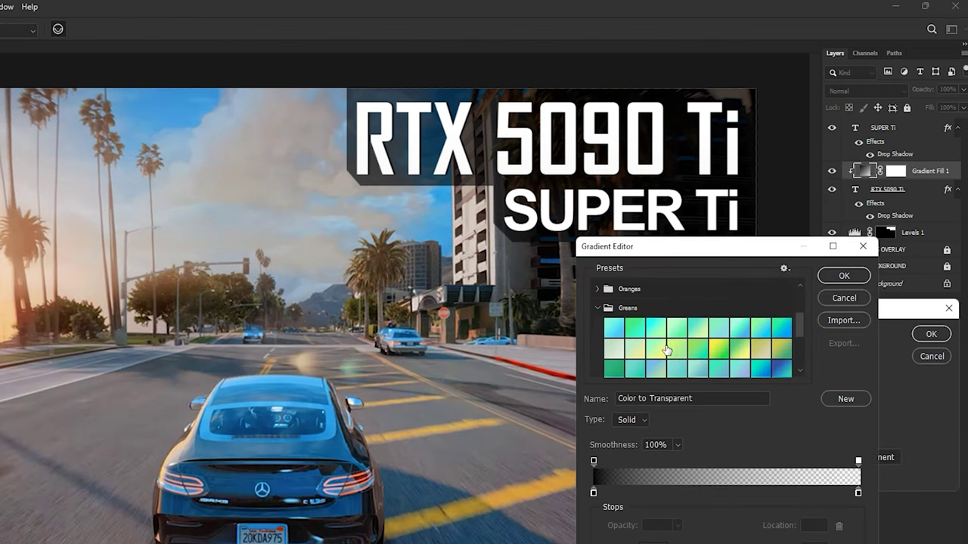
click(717, 351)
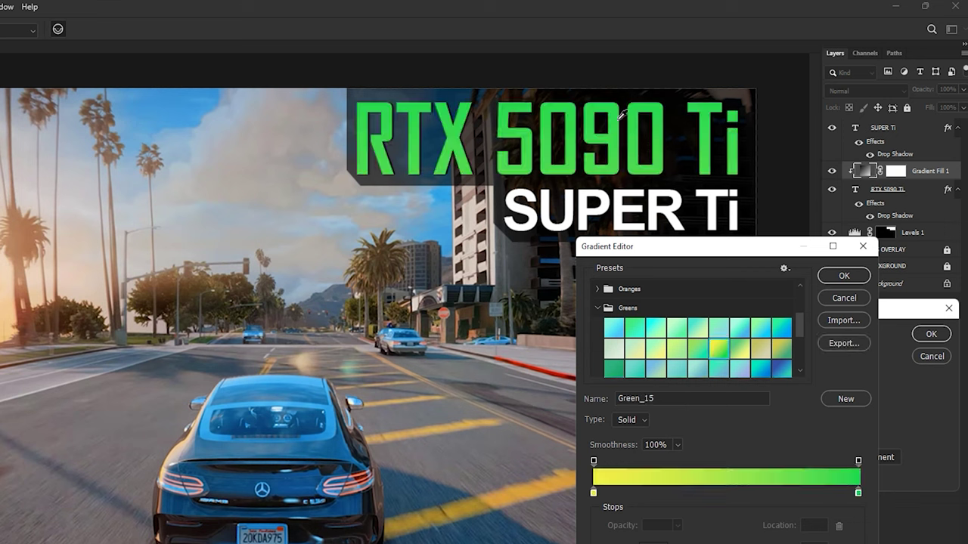
click(842, 279)
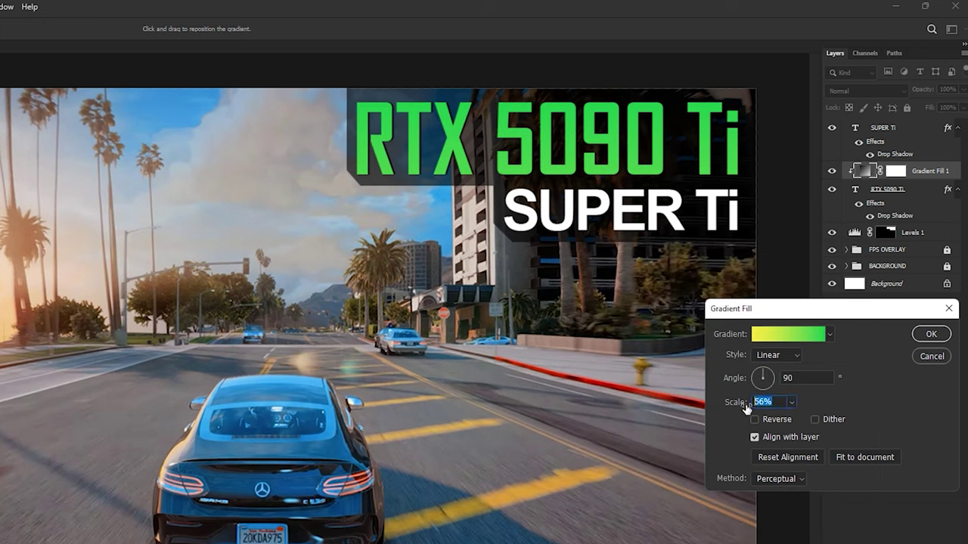
Scale the green gradient to 25%, position it over the title, set its angle to 180°, reverse it and apply
text(25)
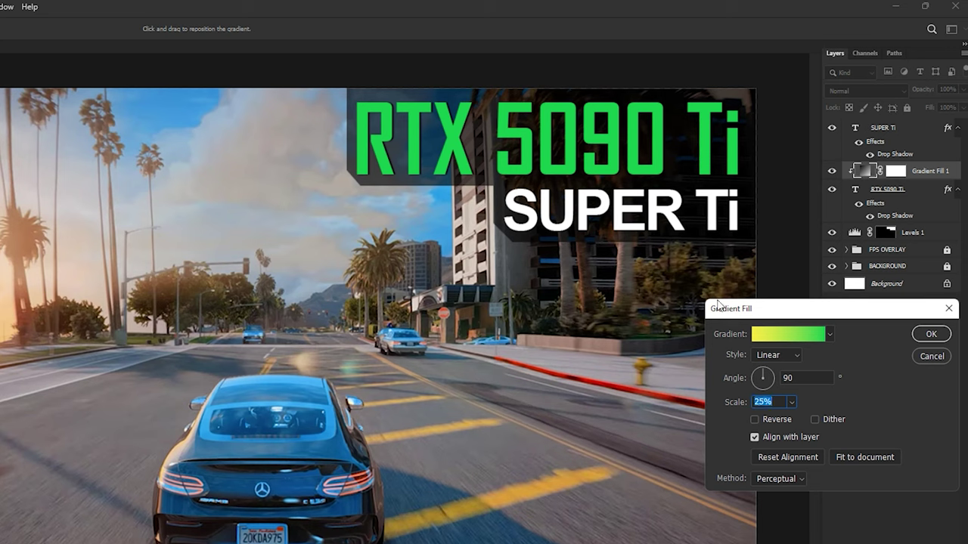
drag(566, 269, 604, 5)
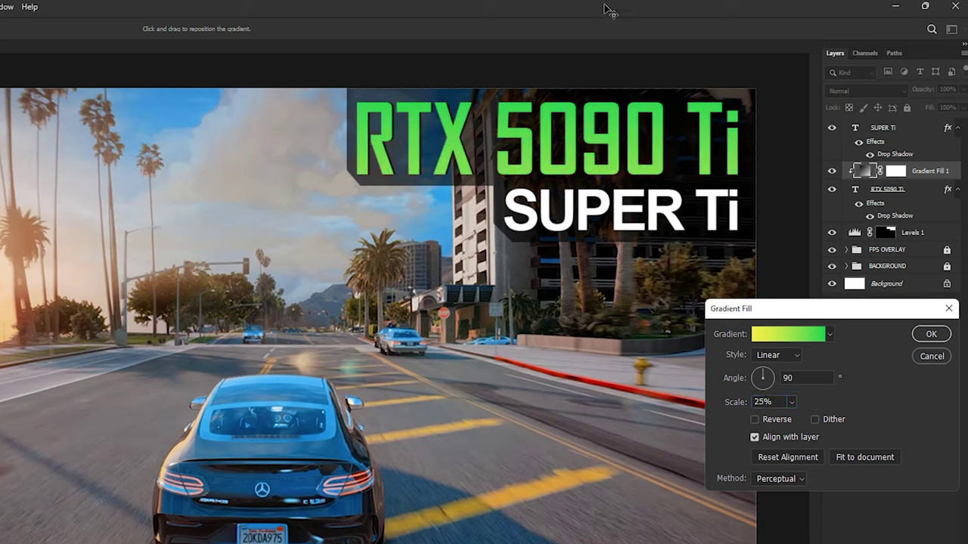
double_click(796, 372)
text(180)
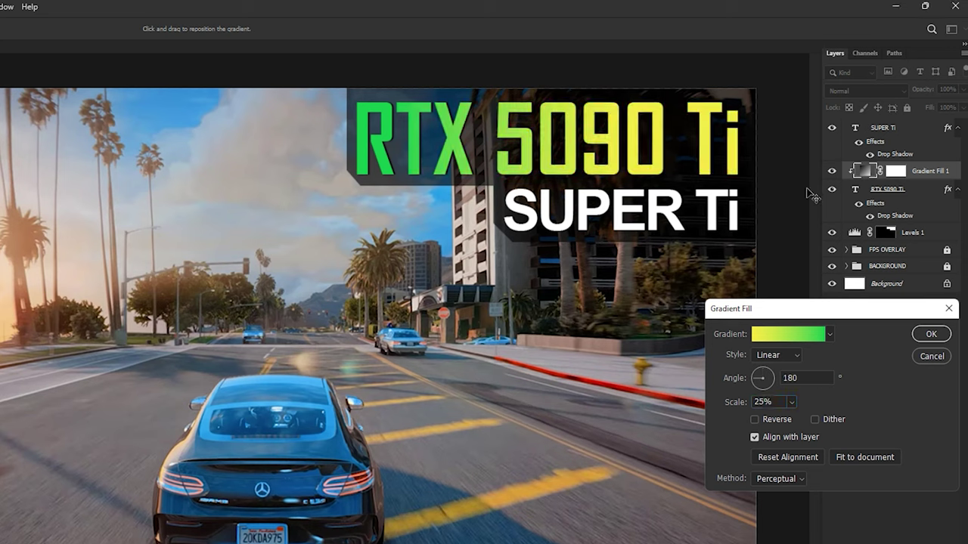
click(754, 419)
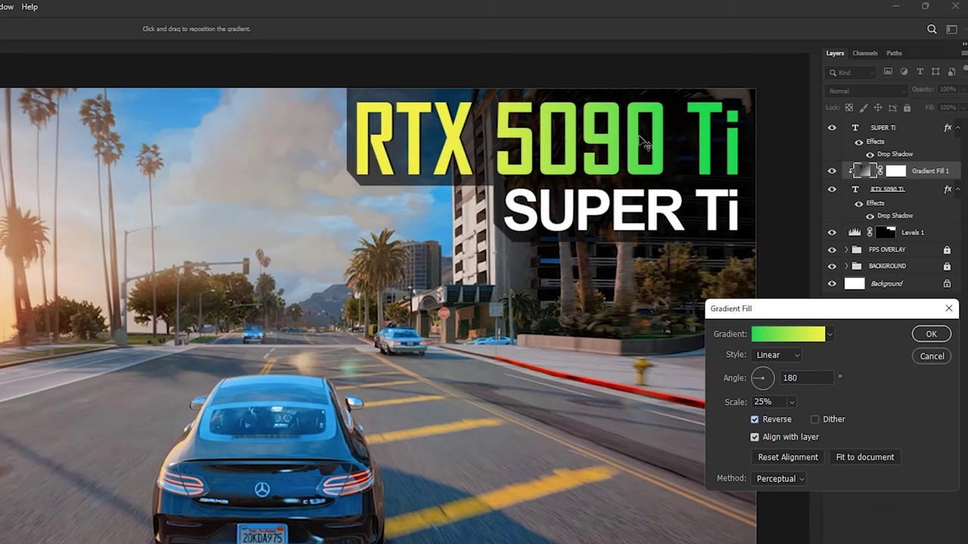
click(929, 333)
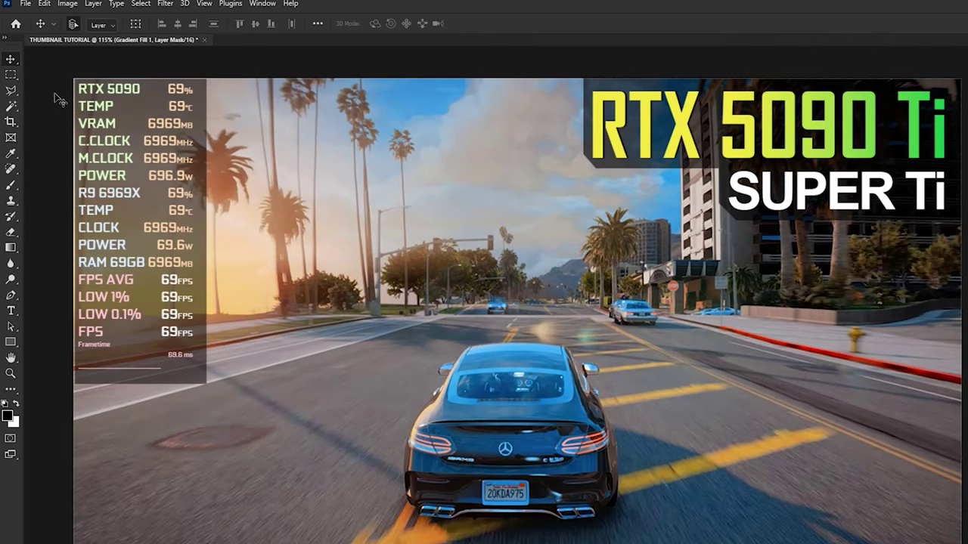
Mask the gradient off the word RTX by filling a rectangular selection around it with black on the layer mask, then deselect
click(11, 75)
drag(511, 66, 710, 215)
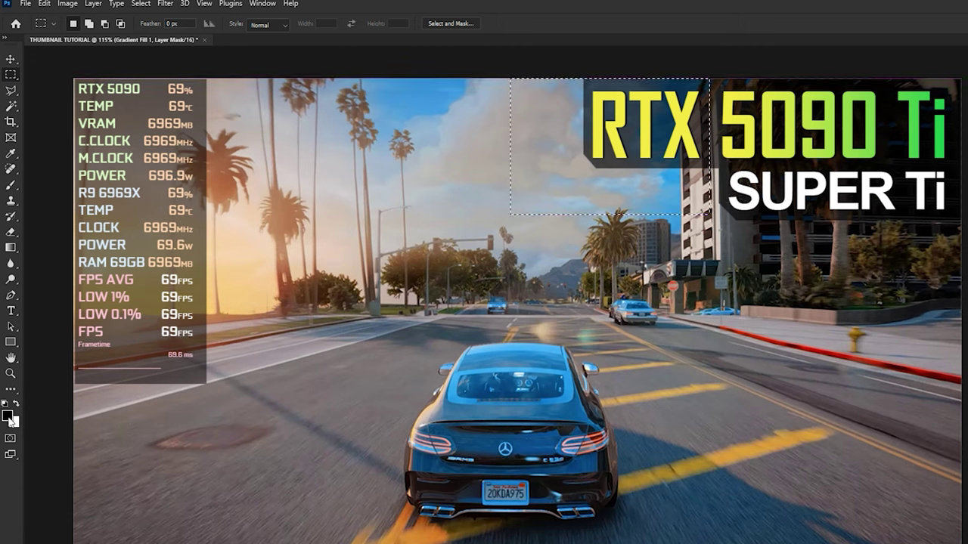
key(alt+BackSpace)
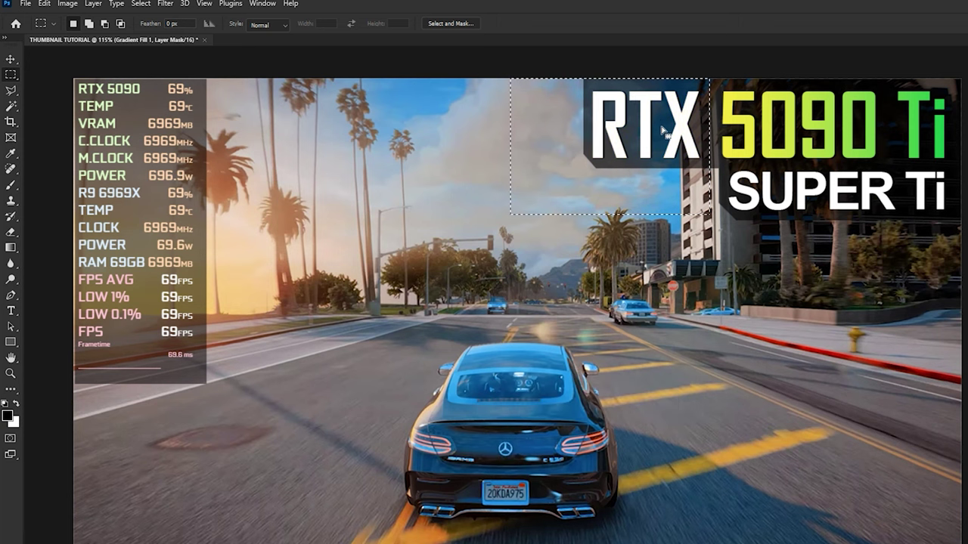
key(ctrl+d)
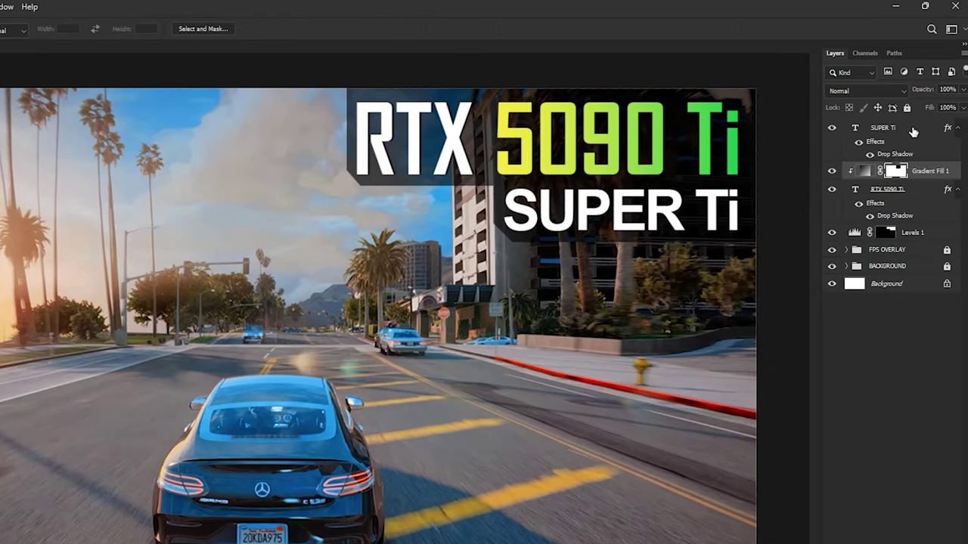
Add a second Gradient Fill layer above the SUPER Ti text and clip it to that text layer
click(913, 132)
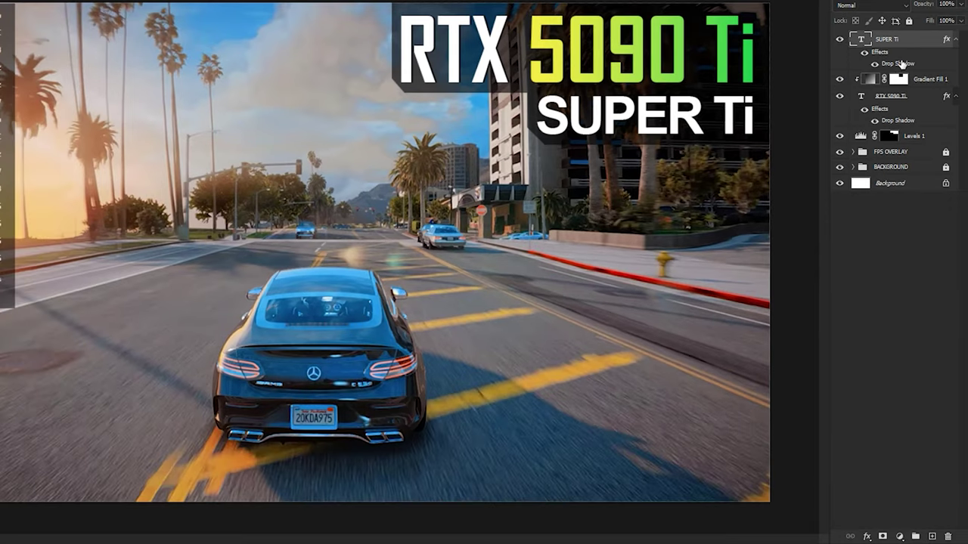
click(900, 538)
click(908, 337)
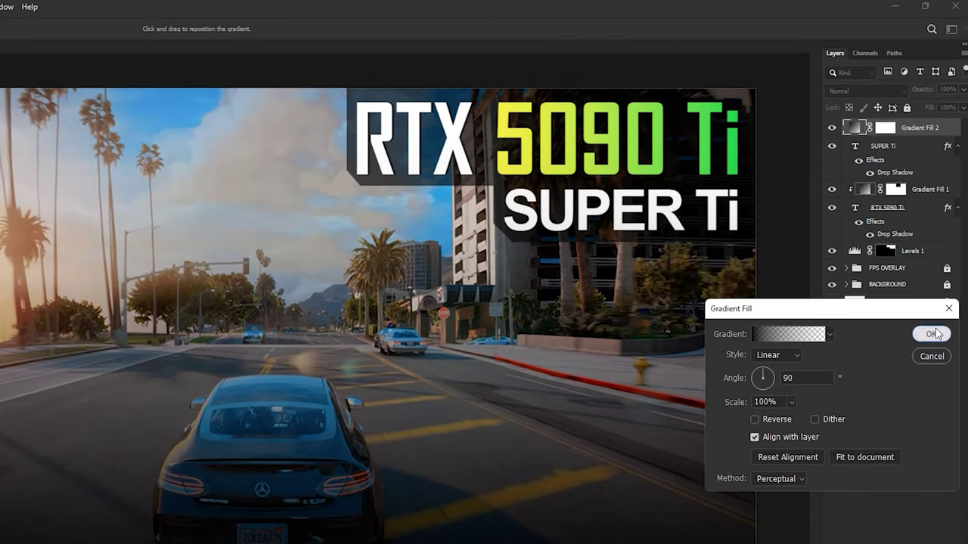
click(931, 229)
right_click(856, 39)
click(898, 387)
Change the SUPER Ti fill's gradient to the first medium-gray preset in the second row of the Grays group
double_click(859, 127)
click(808, 335)
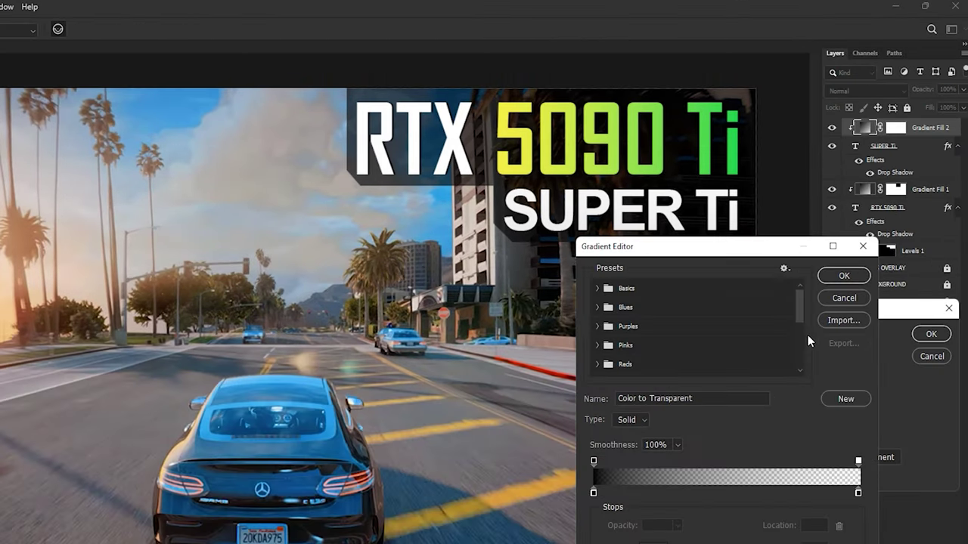
scroll(607, 319, down, 1)
scroll(607, 319, down, 3)
click(641, 345)
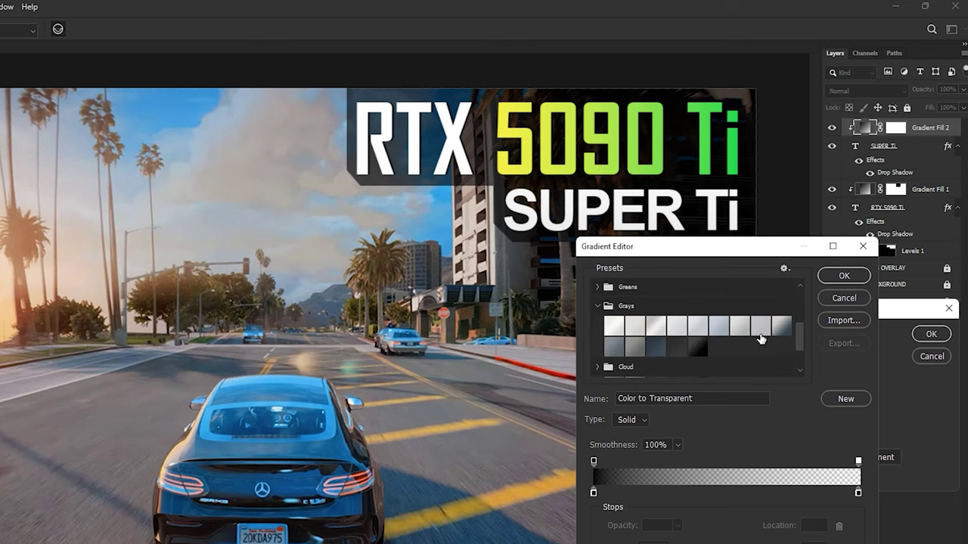
click(615, 348)
Set the gray gradient's starting colour stop to white (ffffff) and accept the edited gradient
click(594, 493)
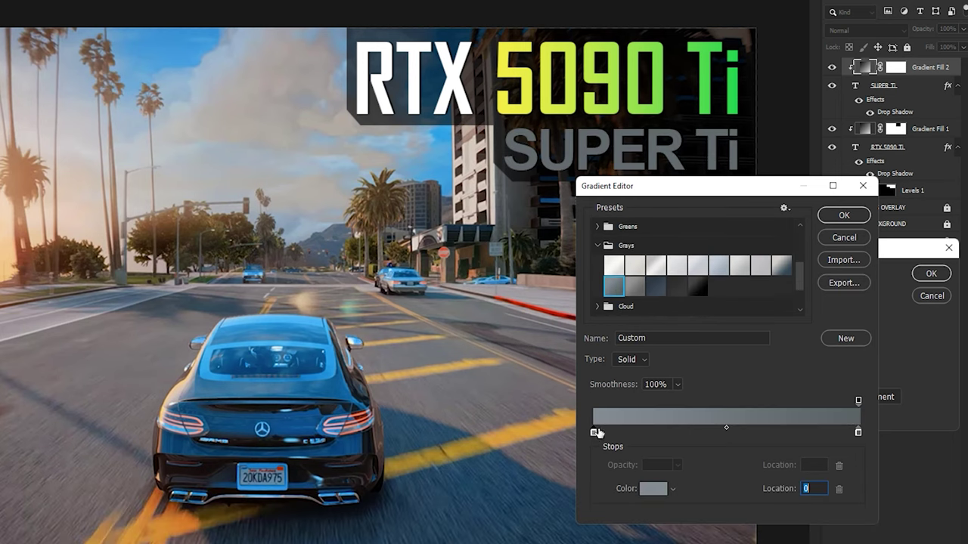
click(650, 490)
text(e3f3ff)
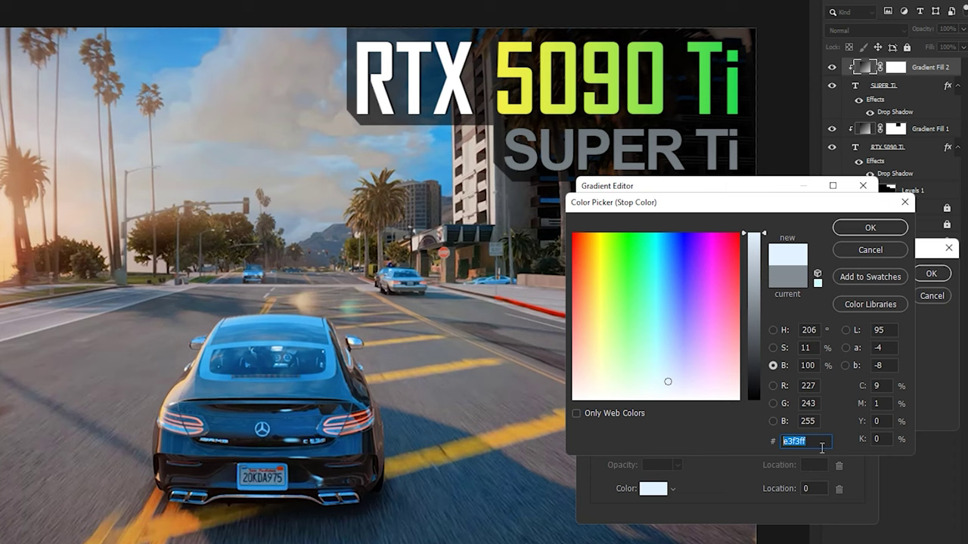
text(ffffff)
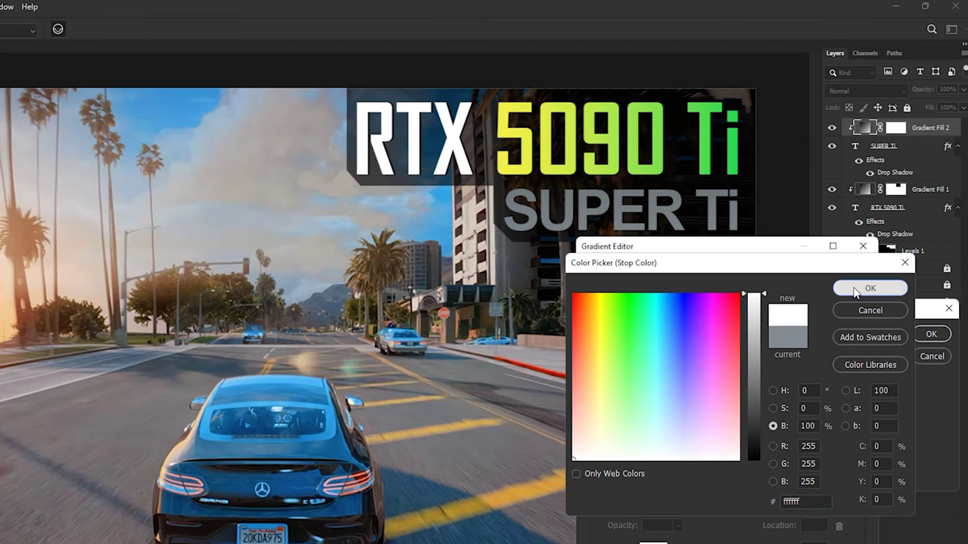
click(856, 290)
key(Return)
Set the SUPER Ti gradient fill's scale to 5%, reverse it and accept the fill
text(5)
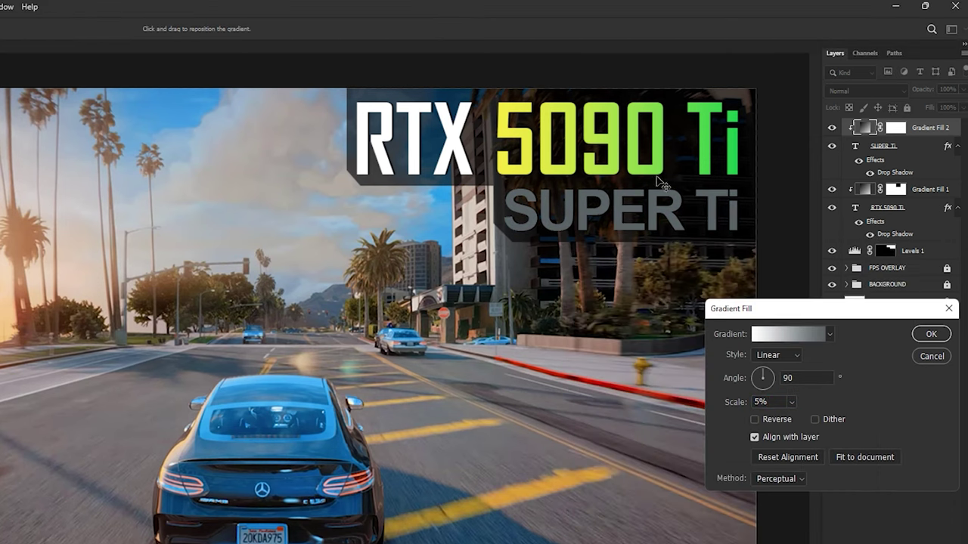
click(754, 419)
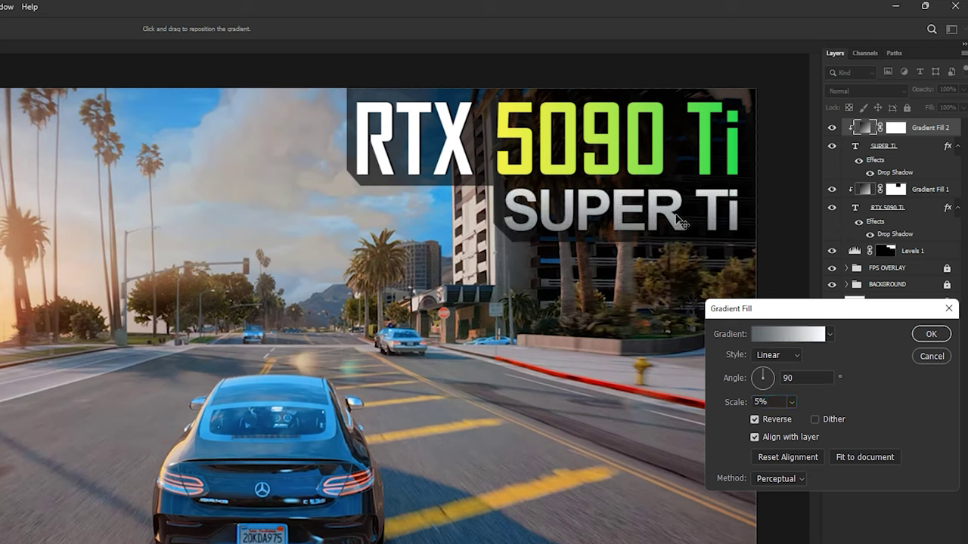
click(930, 334)
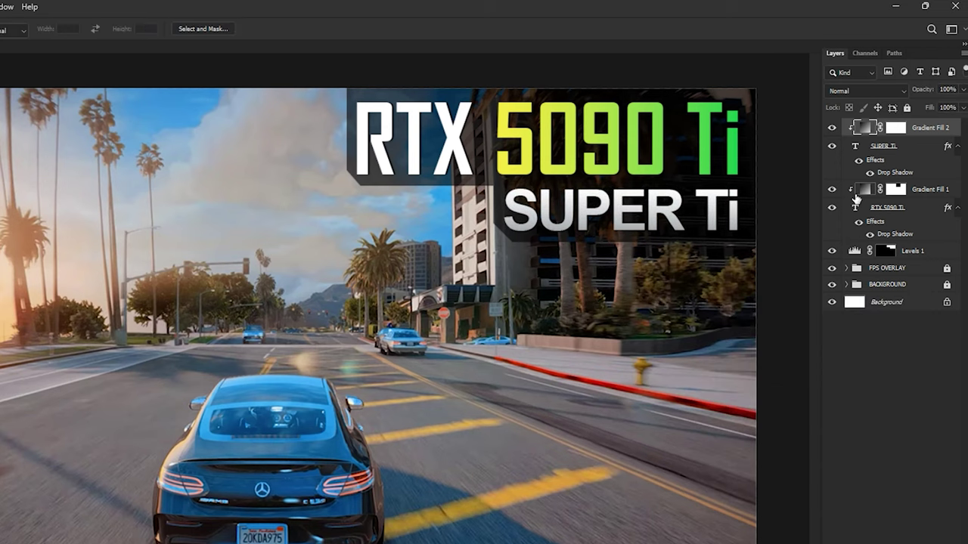
Group the layers from the SUPER Ti gradient fill down to Levels 1 and name the group GPU NAME LABEL
click(930, 251)
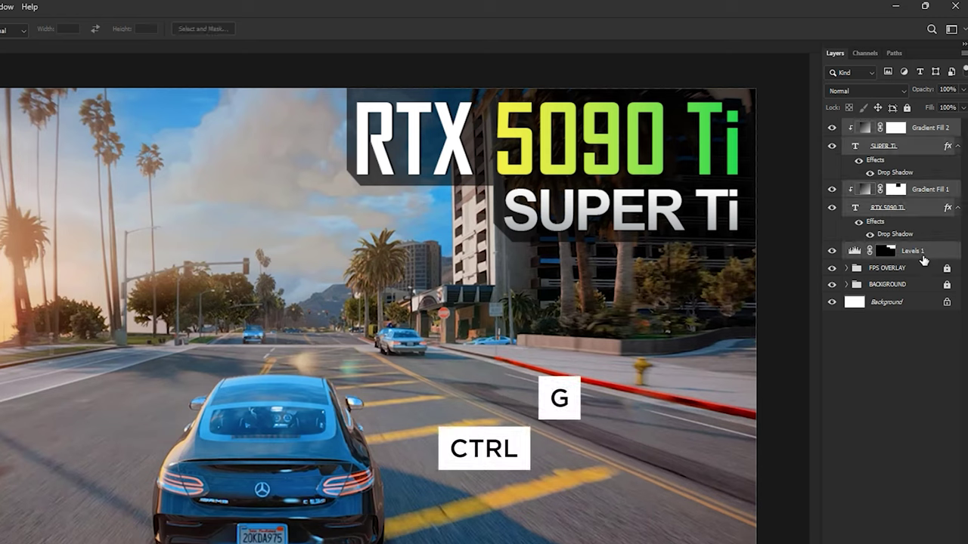
key(ctrl+g)
double_click(881, 126)
text(GPU NAME LABEL)
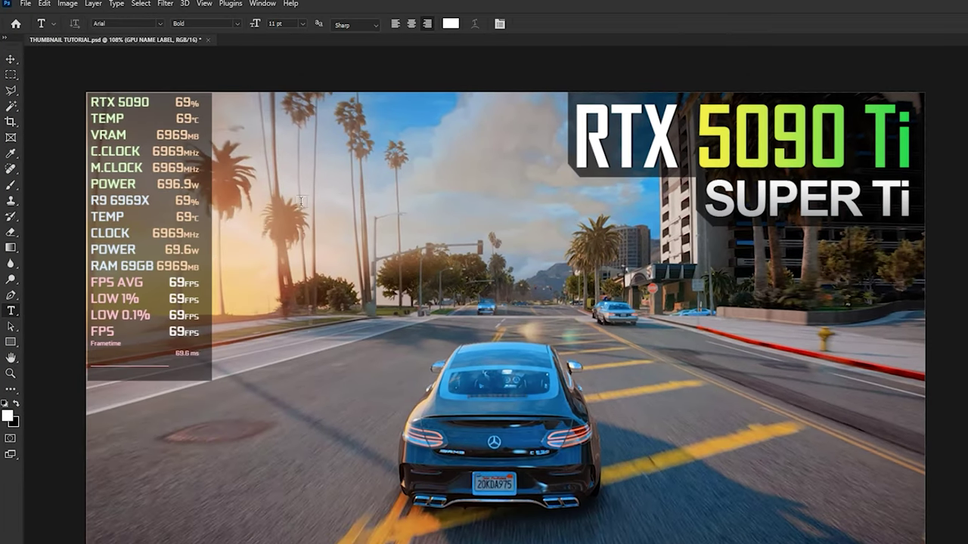
Create a text box below SUPER Ti and enter the text 4K 1440P 1080P
drag(262, 218, 924, 401)
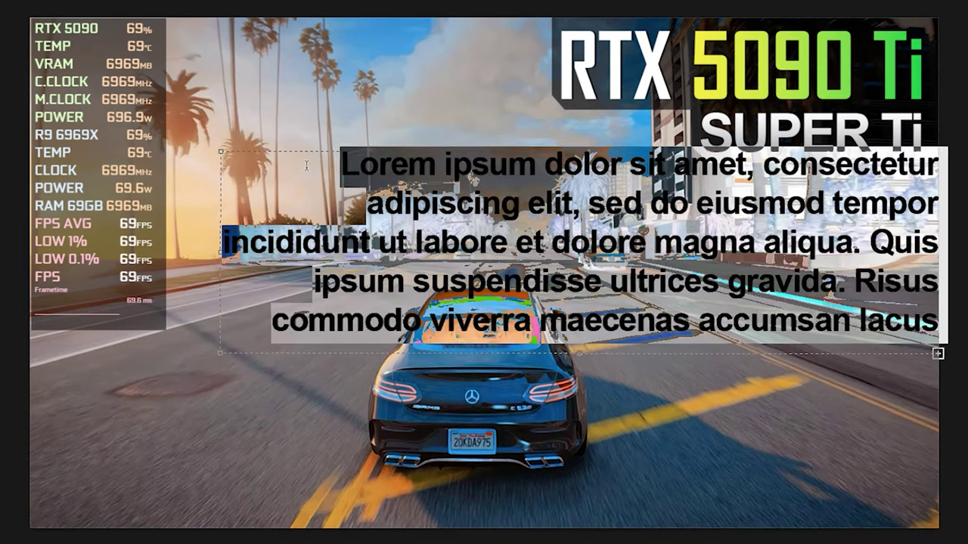
text(4K)
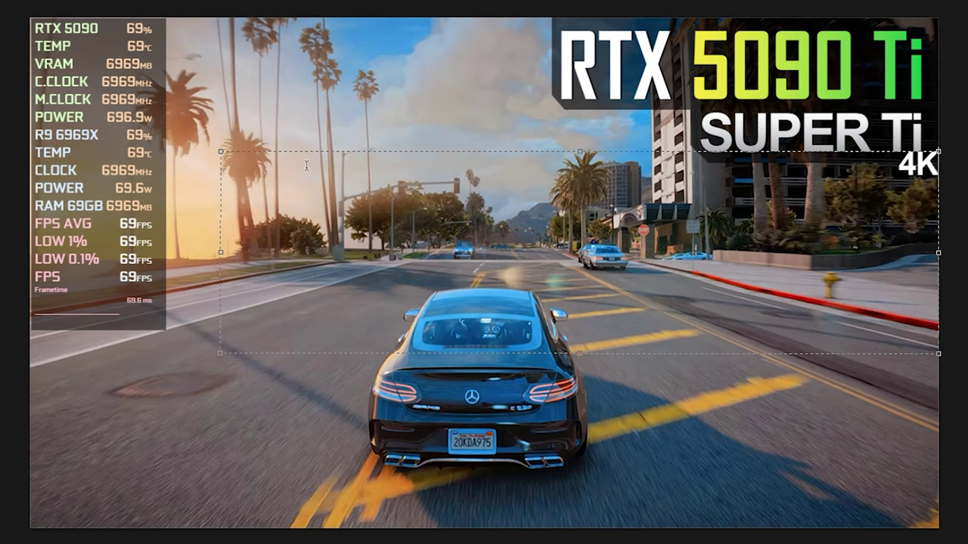
text( 1440P)
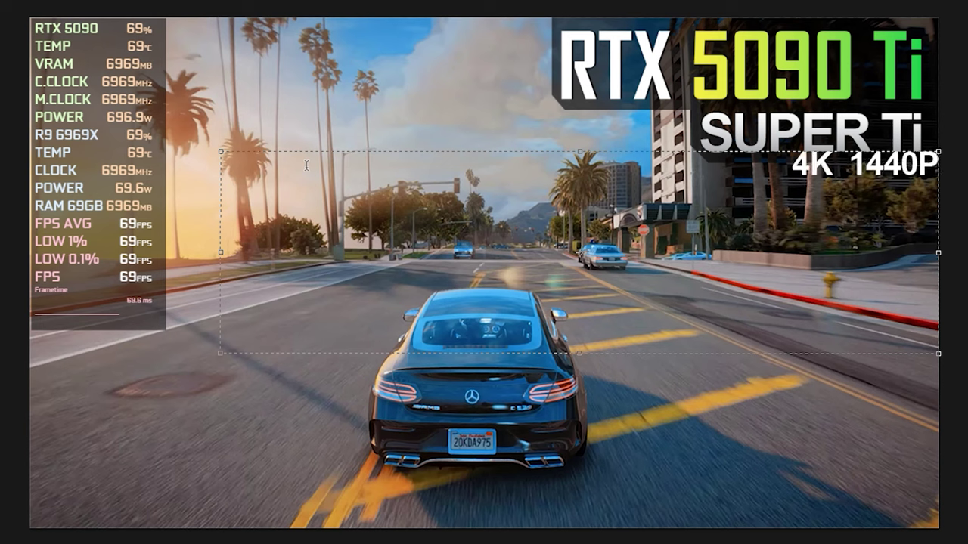
text( 1080P)
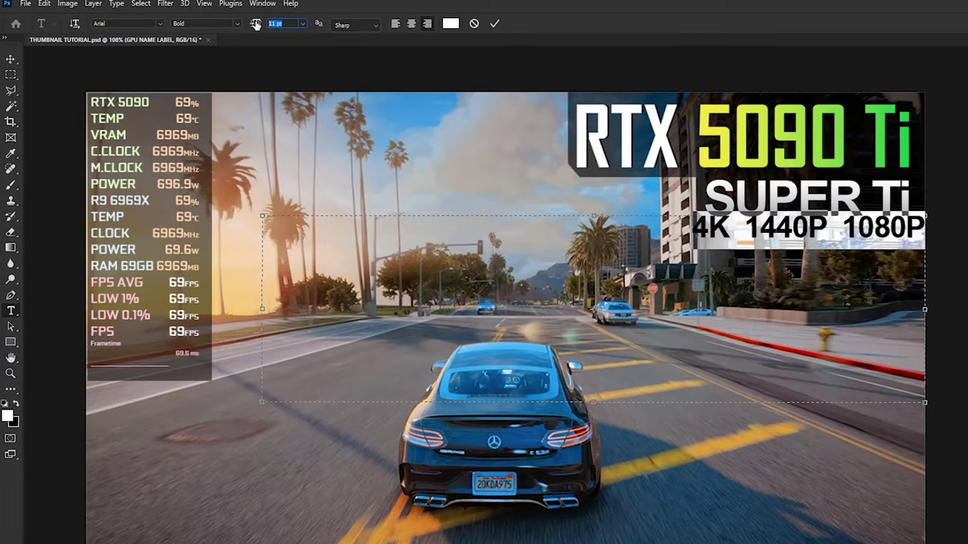
Try the resolution text at 13 pt and return it to 11 pt
drag(256, 23, 261, 23)
drag(599, 237, 923, 236)
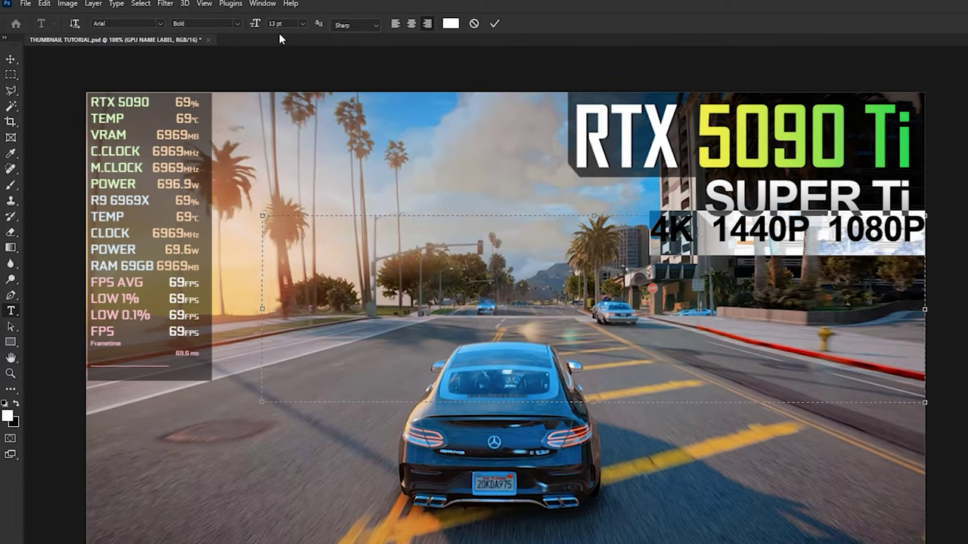
drag(256, 25, 252, 25)
drag(669, 233, 924, 244)
drag(256, 25, 251, 24)
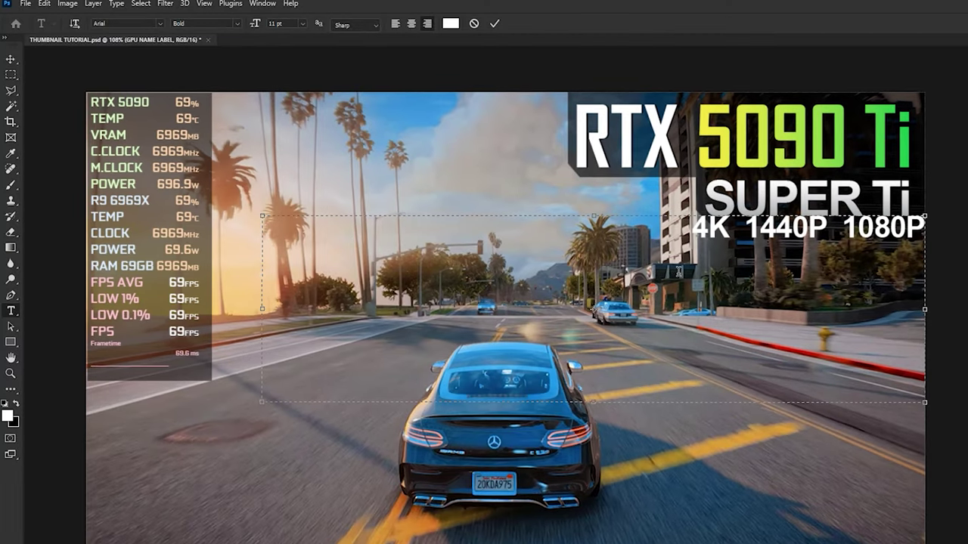
Commit the resolution text and nudge it down and to the left, clear of the SUPER Ti box
click(495, 23)
click(11, 59)
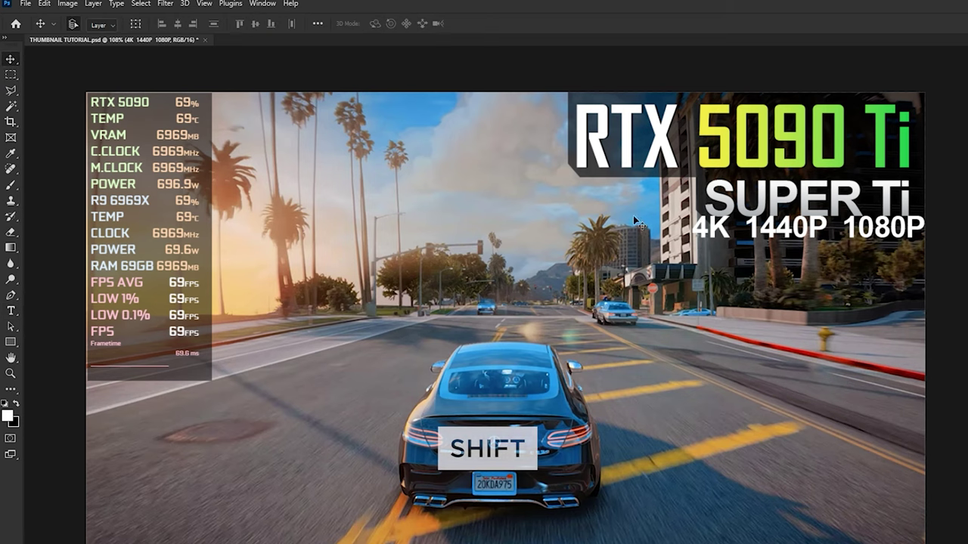
key(shift+Left)
key(shift+Down)
key(shift+Left)
key(shift+Down)
key(shift+Left)
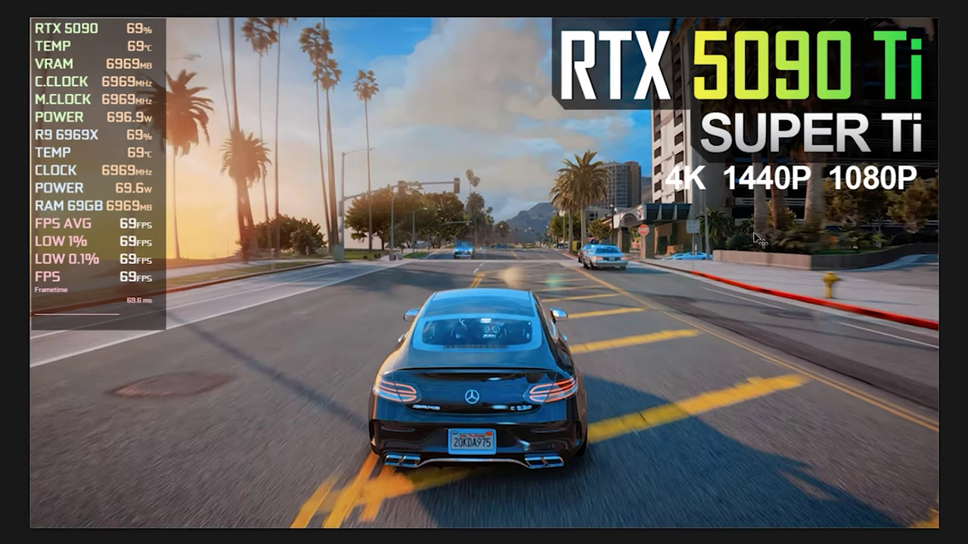
key(shift+Down)
key(shift+Down)
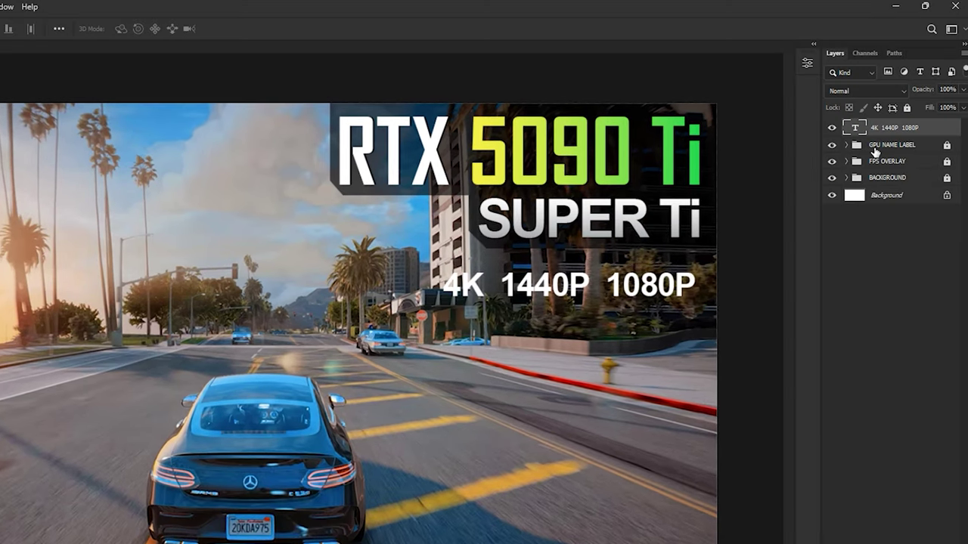
Add a Levels adjustment layer above the GPU NAME LABEL group with output white level 124, and invert its mask
click(871, 148)
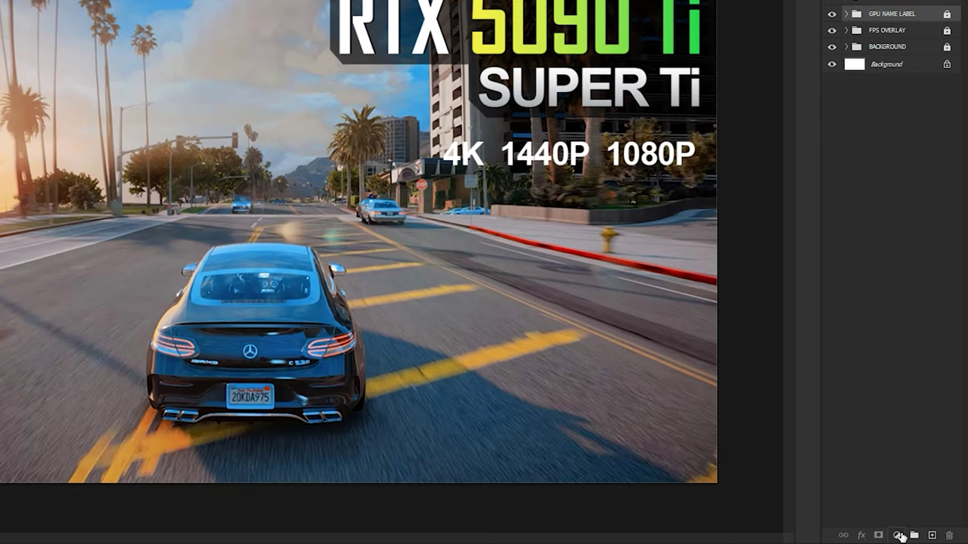
click(897, 535)
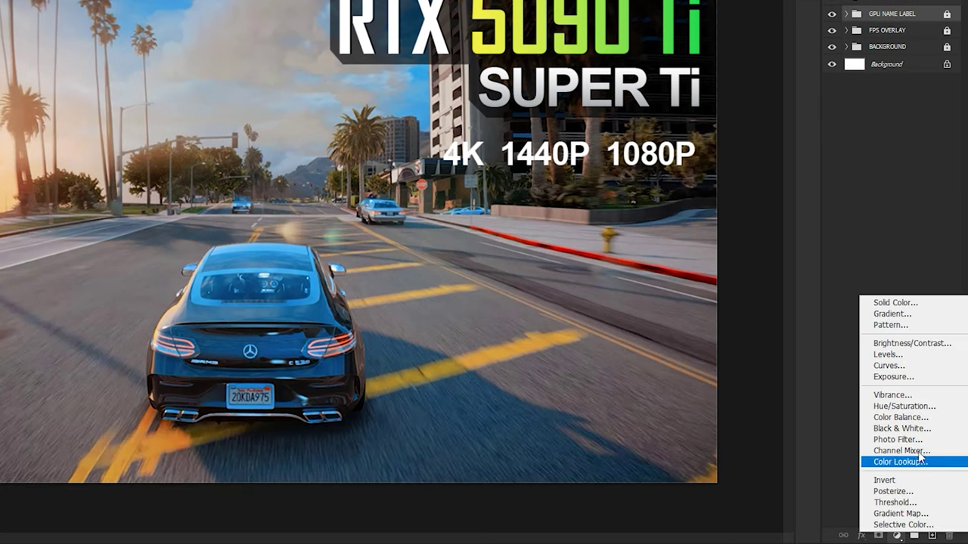
click(922, 355)
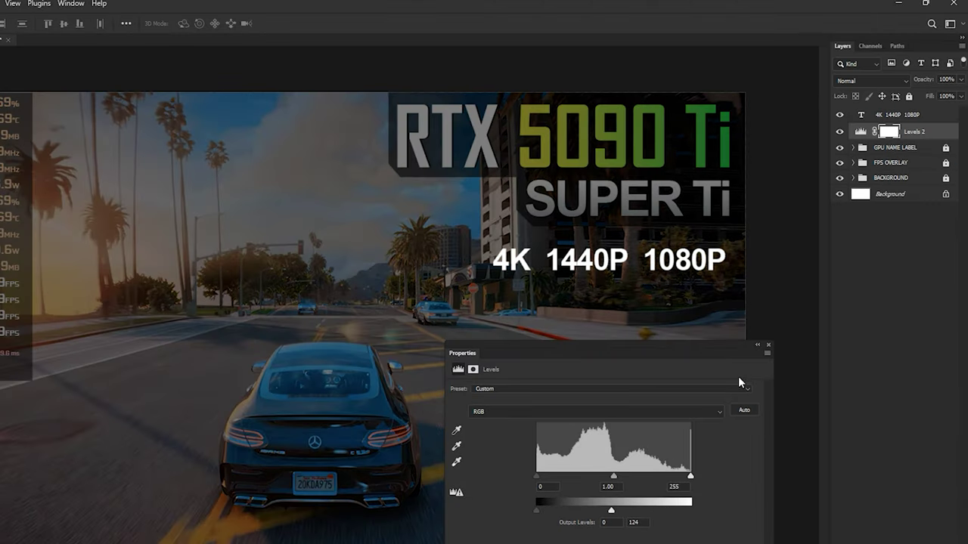
key(ctrl+i)
Make a rectangular selection around the 4K 1440P 1080P text and transform it to leave padding around the text
click(11, 74)
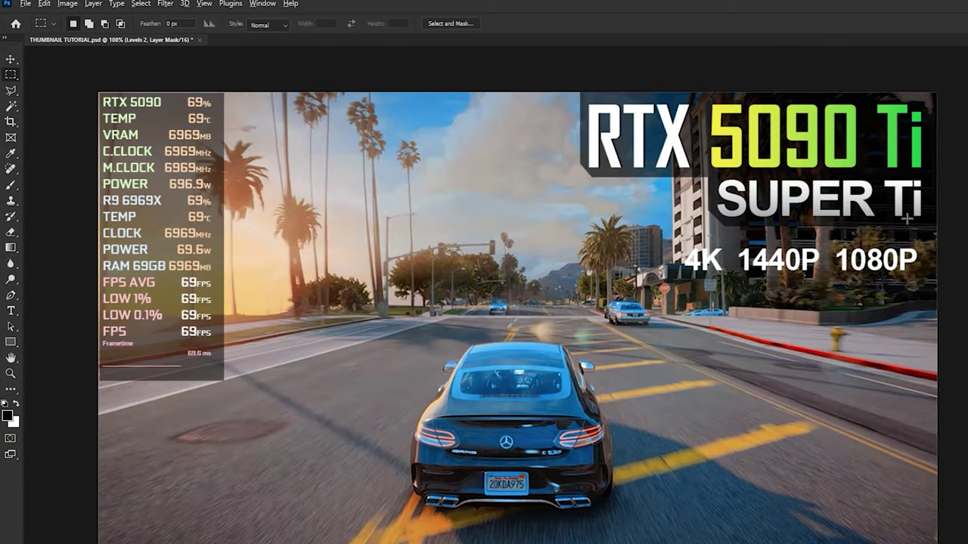
scroll(903, 227, up, 10)
drag(283, 285, 947, 351)
scroll(363, 302, up, 7)
right_click(297, 332)
click(365, 454)
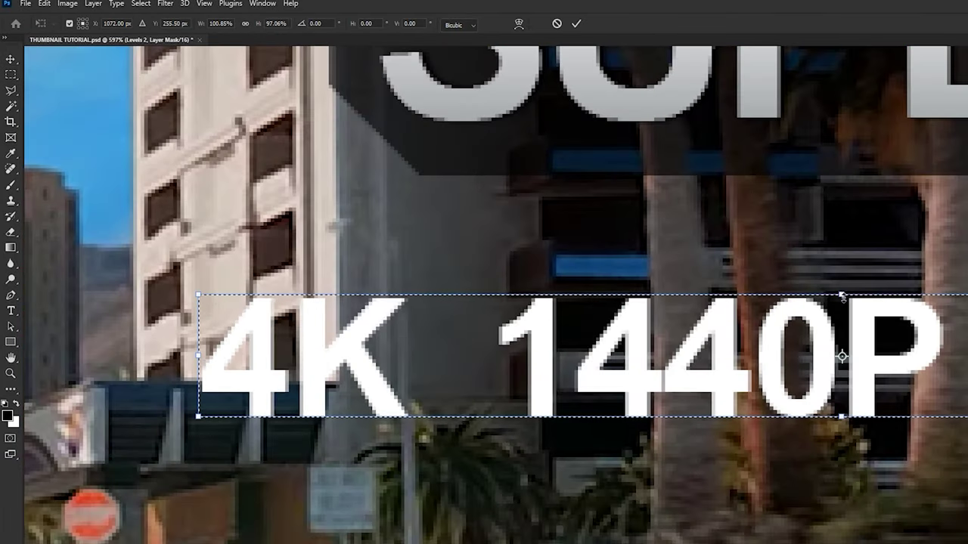
scroll(361, 344, down, 2)
drag(227, 355, 200, 355)
drag(747, 304, 356, 250)
drag(900, 334, 929, 334)
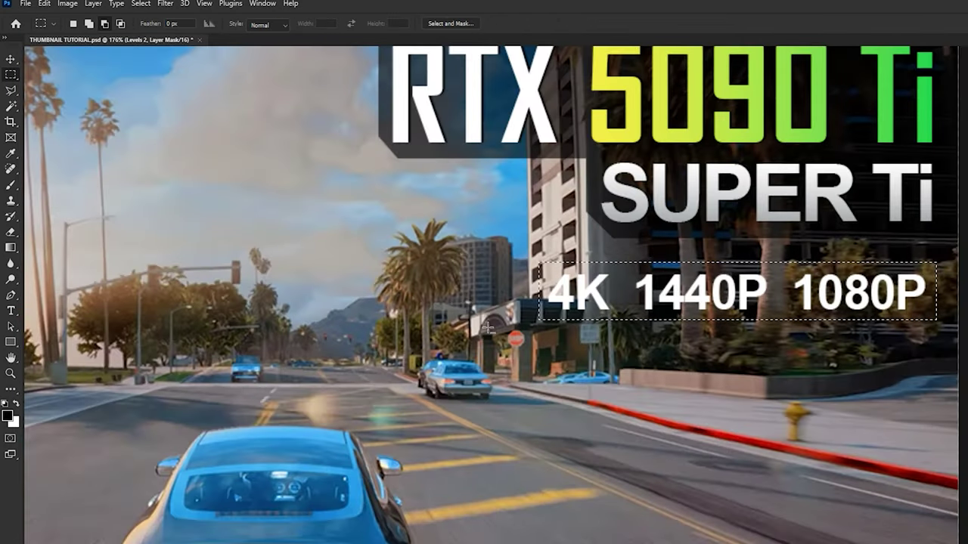
click(576, 23)
Fill the selected area with white on the Levels 2 mask to reveal the darkened box, and deselect
key(ctrl+0)
key(x)
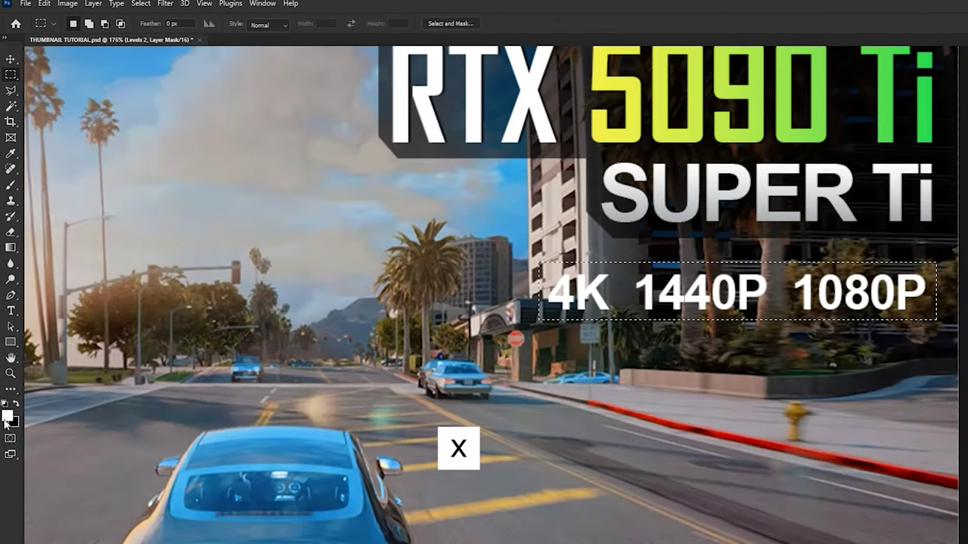
key(alt+BackSpace)
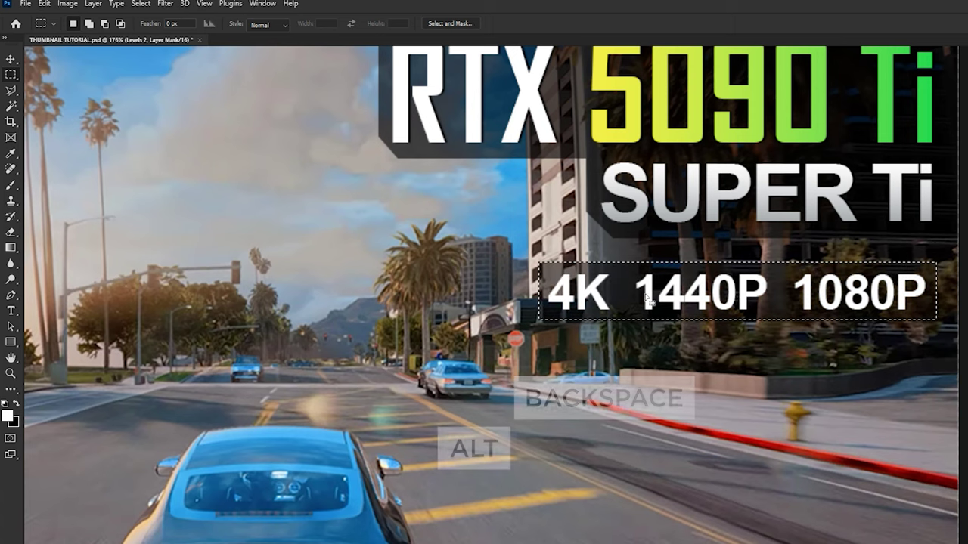
key(ctrl+d)
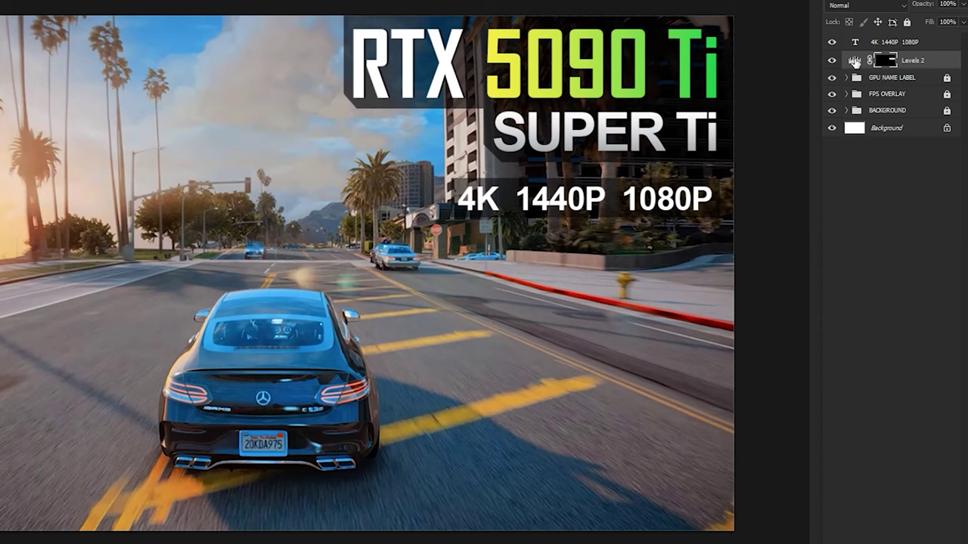
Darken the resolution text's box by setting the Levels 2 output white level to 100
double_click(857, 61)
drag(670, 470, 563, 475)
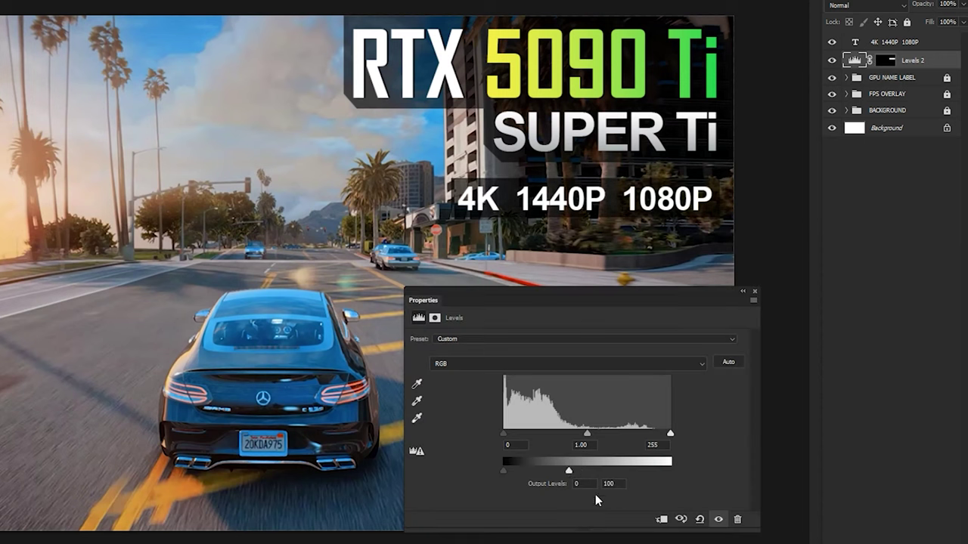
click(755, 292)
Add a black Multiply drop shadow to the resolution text with 100% opacity, 180° angle, 2 px distance and 2 px size
click(895, 43)
scroll(476, 203, up, 6)
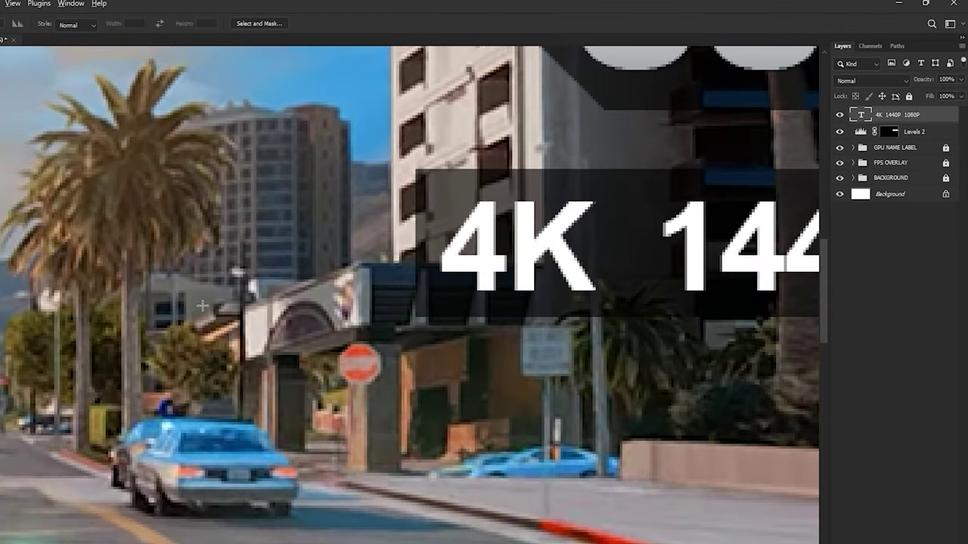
drag(504, 230, 258, 256)
scroll(258, 257, up, 1)
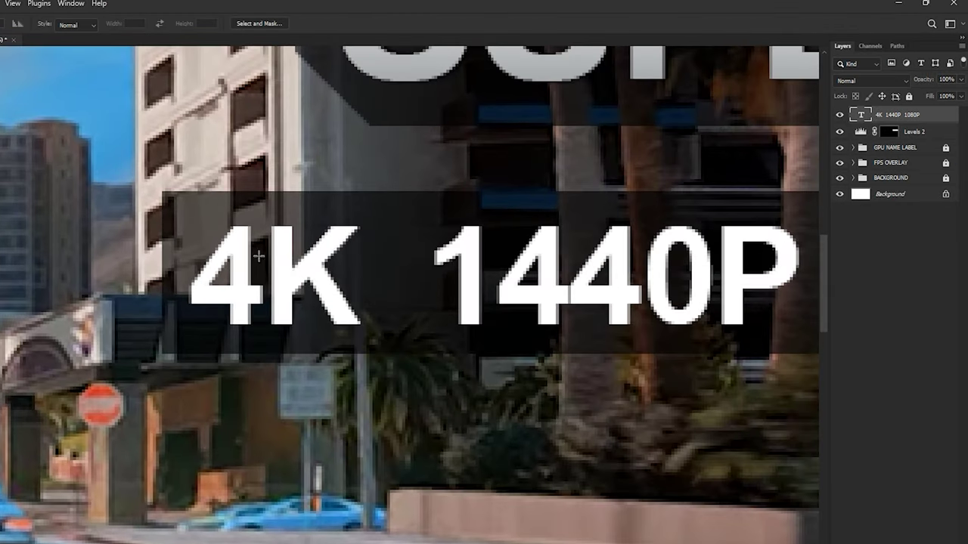
double_click(939, 121)
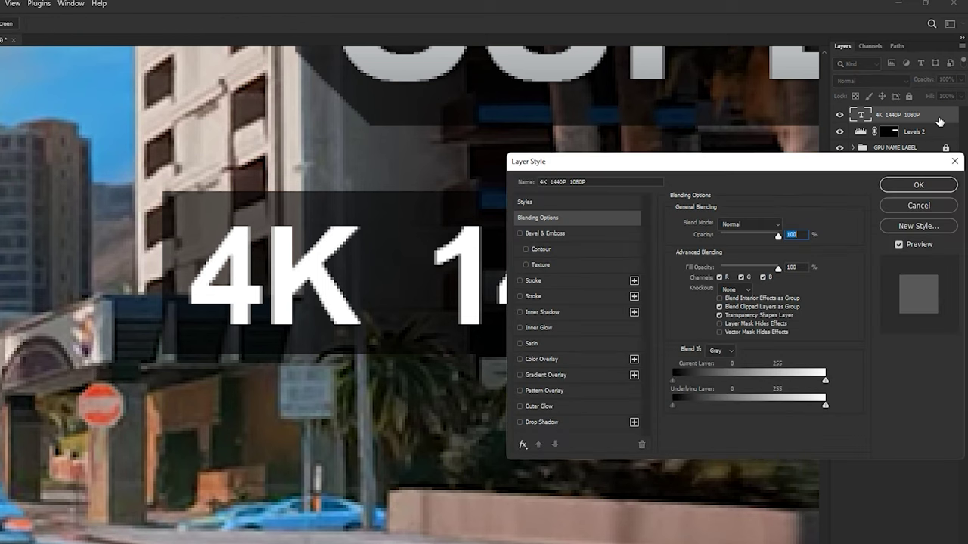
click(542, 422)
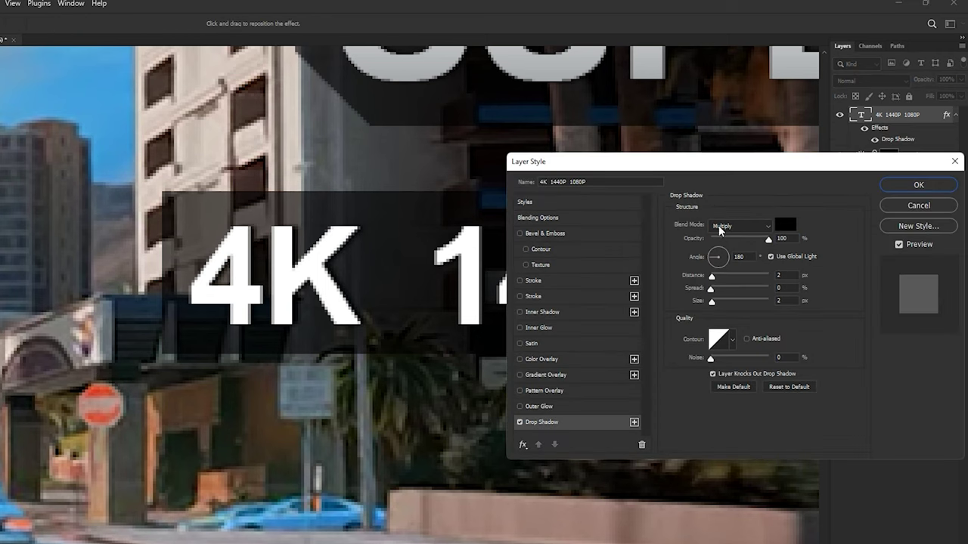
click(918, 184)
key(ctrl+0)
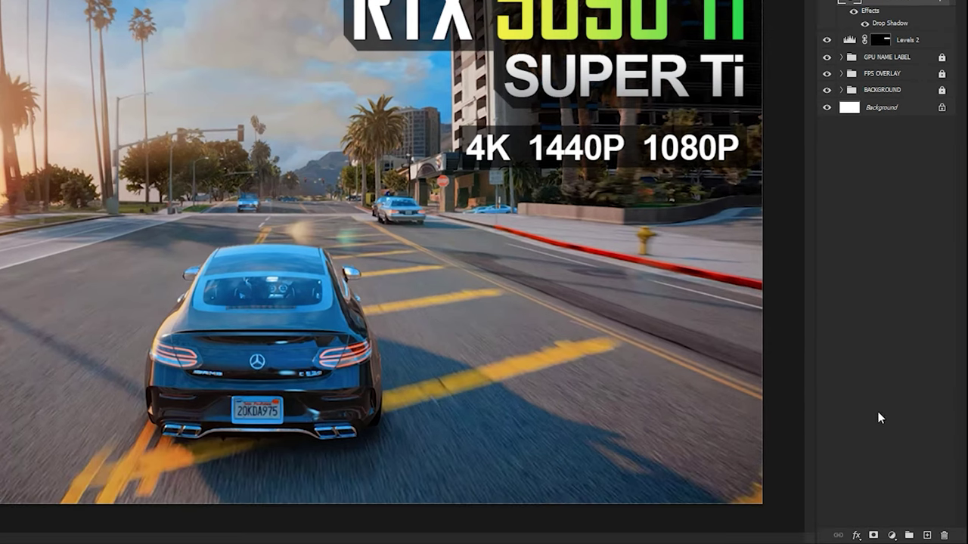
Add a Gradient Fill layer clipped to the resolution text and apply the yellow-to-green preset from the Greens group
click(893, 534)
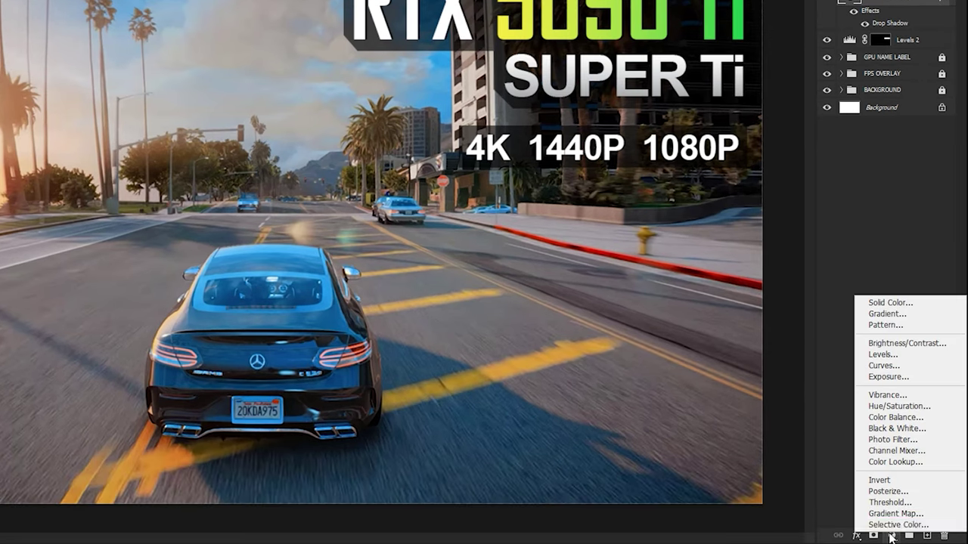
click(908, 316)
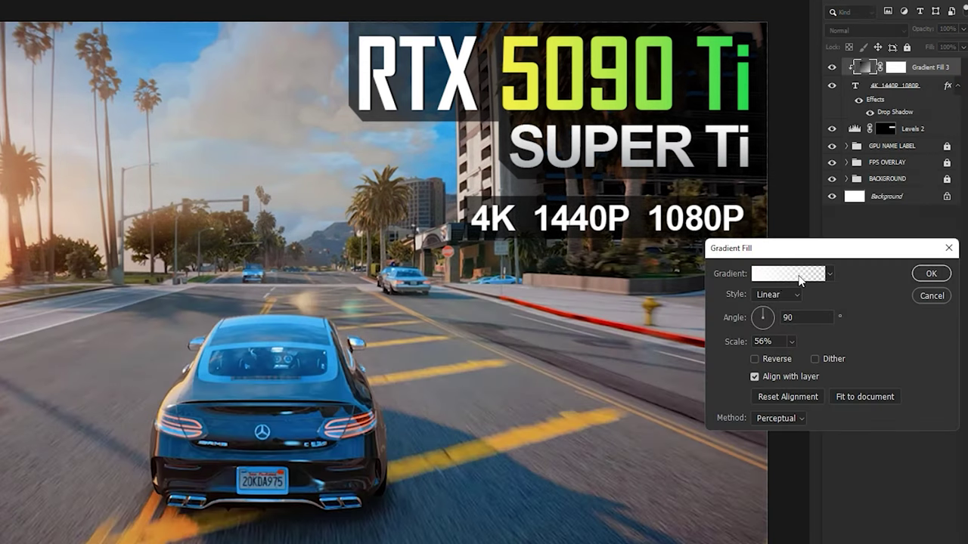
click(788, 335)
scroll(736, 271, down, 3)
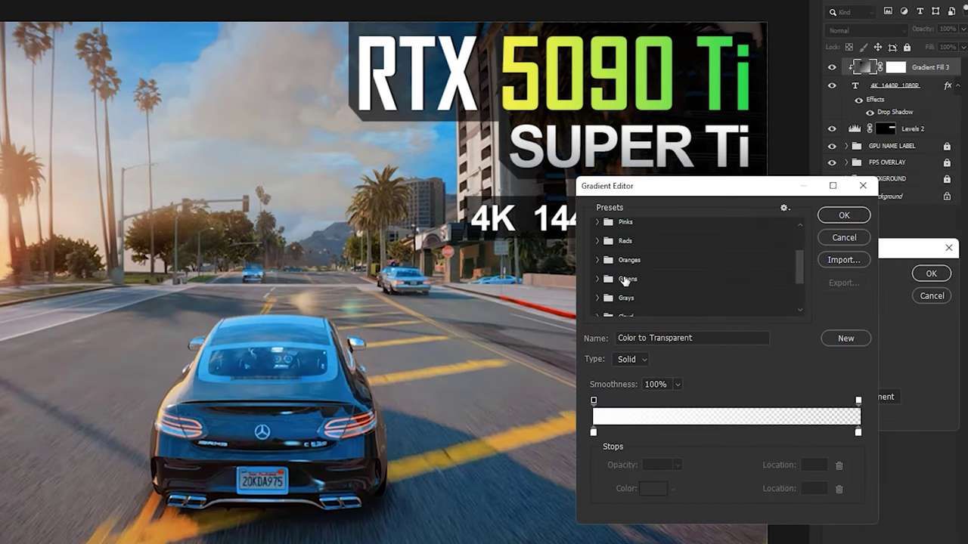
click(734, 277)
scroll(719, 277, down, 1)
click(715, 279)
click(844, 215)
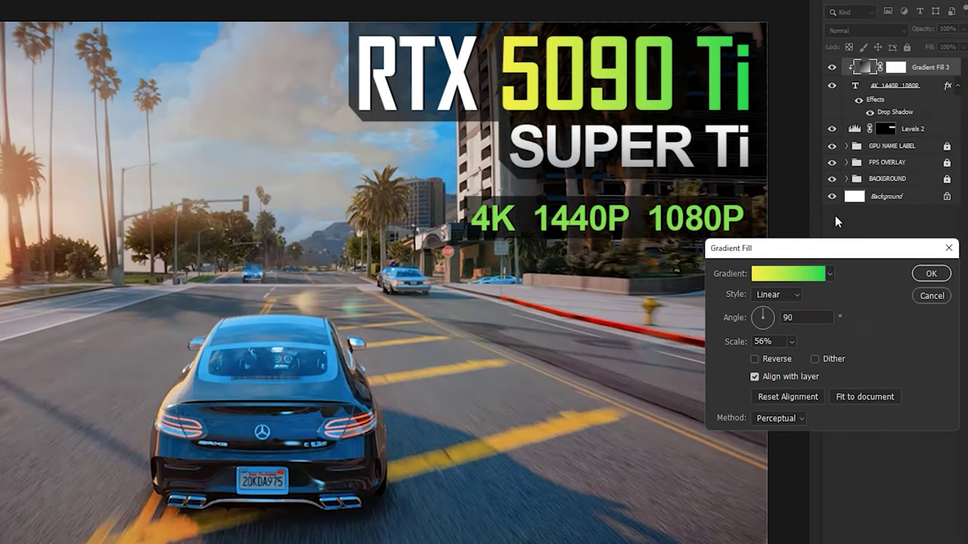
Set the resolution text's green gradient fill to a 180° angle, 25% scale and reversed direction, and reposition it across the text
text(180)
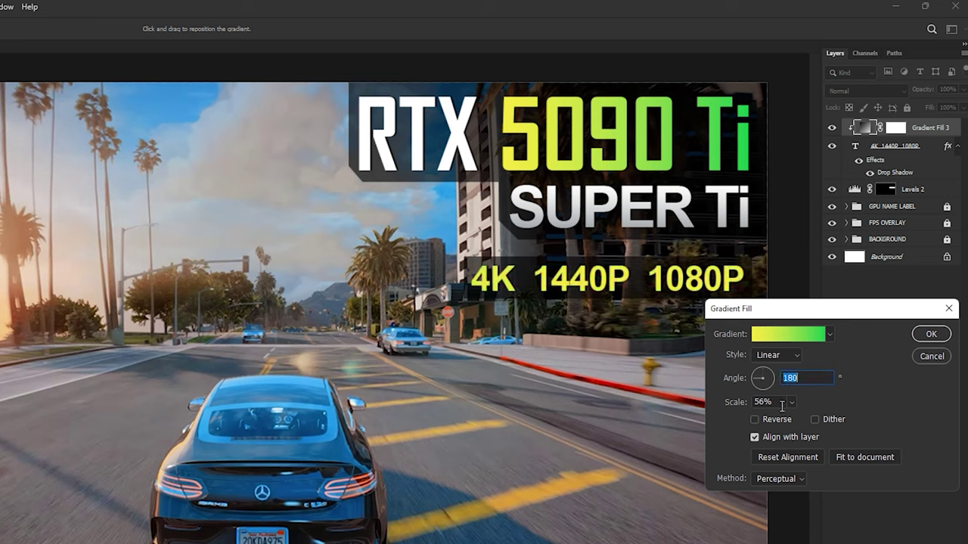
key(Tab)
drag(597, 279, 569, 275)
click(754, 420)
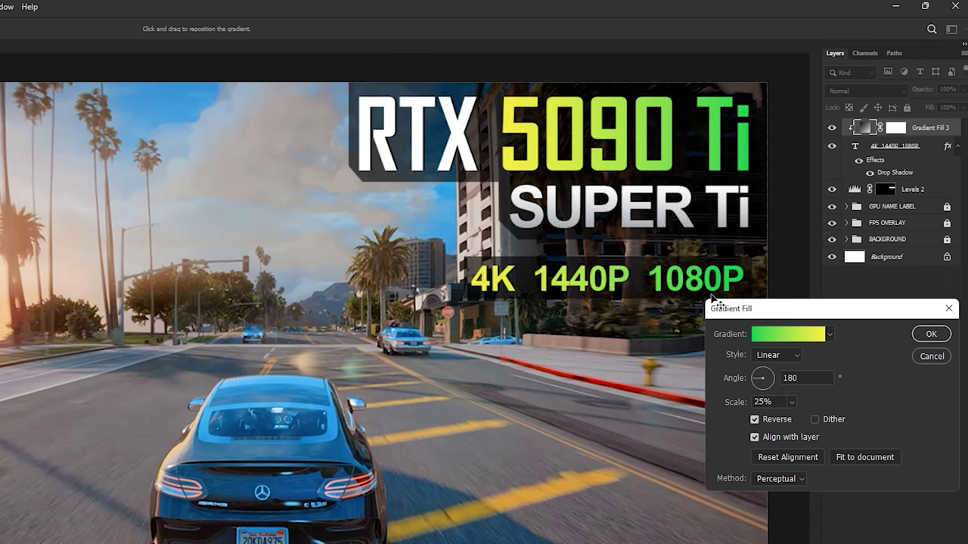
click(931, 334)
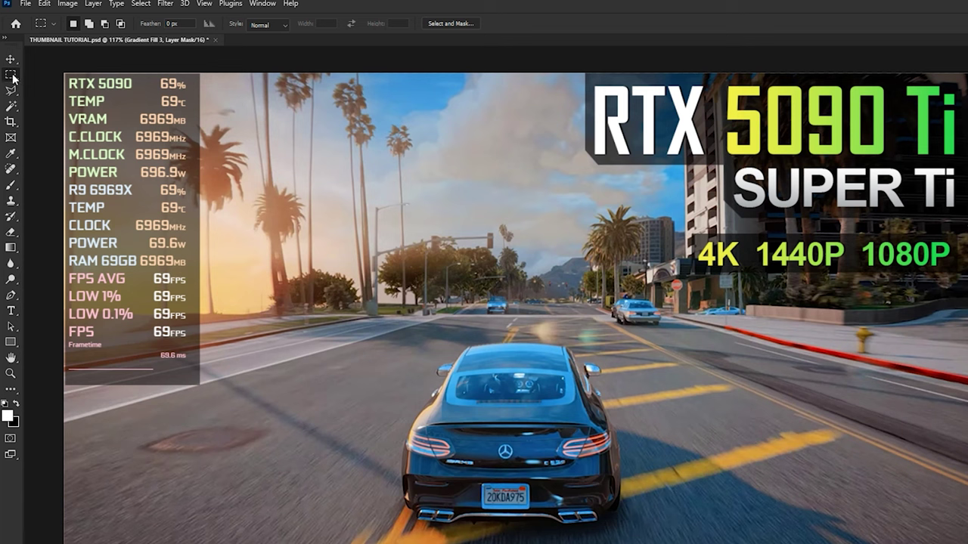
Hide the green gradient over the 4K text by filling a rectangular selection around it with black on the layer mask, and deselect
drag(630, 201, 751, 306)
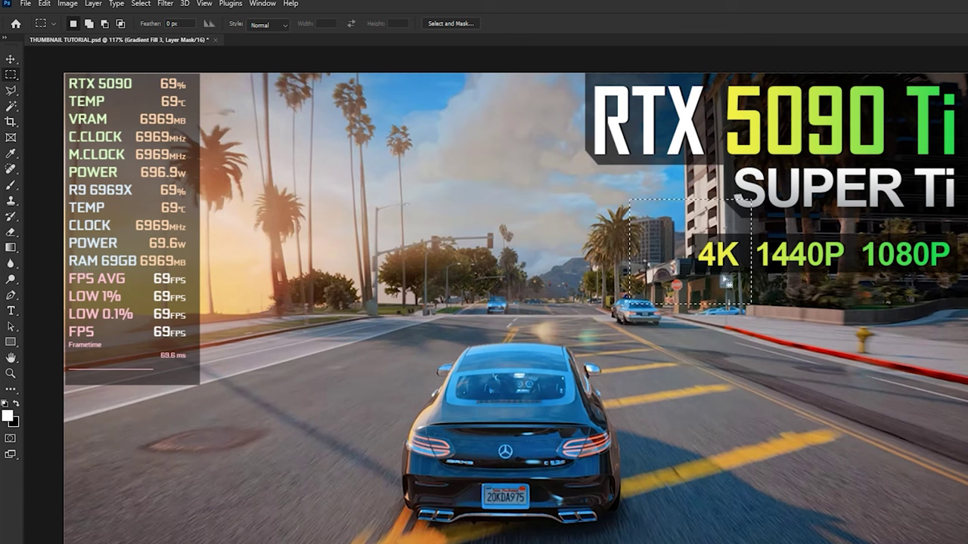
key(x)
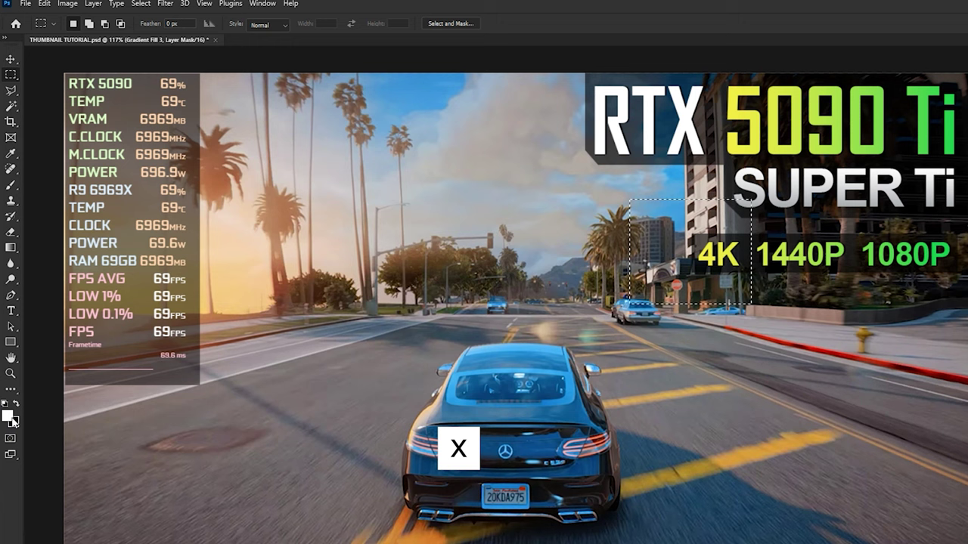
key(alt+BackSpace)
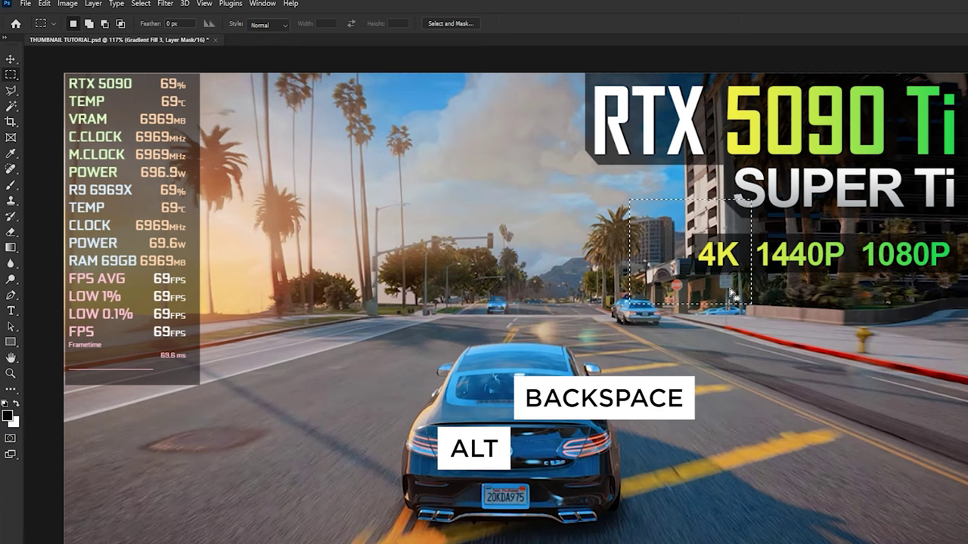
key(ctrl+d)
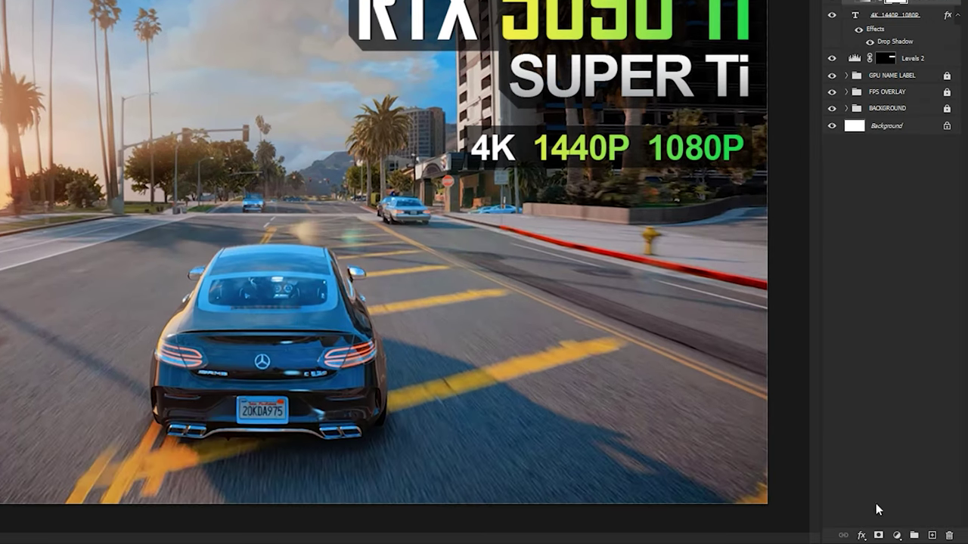
Add a second Gradient Fill layer above Gradient Fill 3 and clip it to the resolution text
click(897, 536)
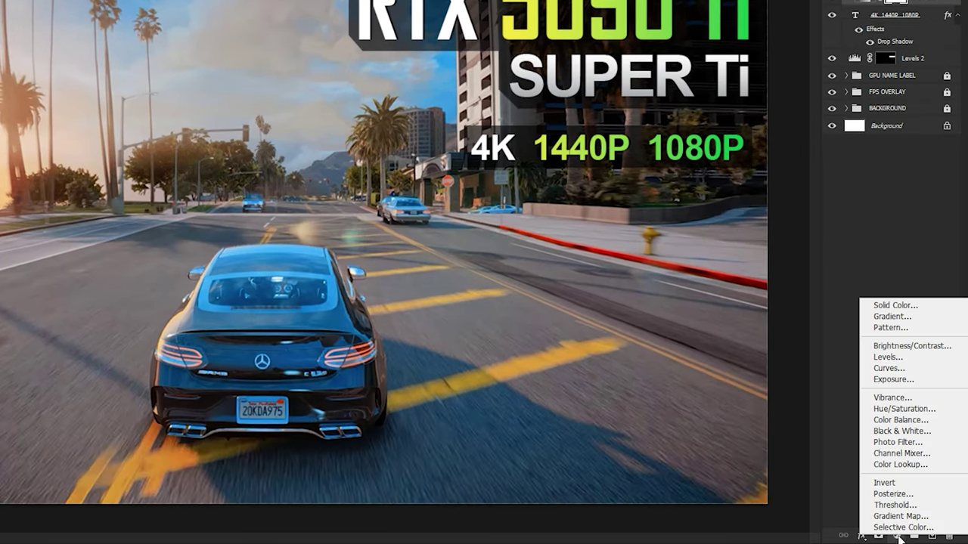
click(911, 320)
click(921, 333)
right_click(907, 128)
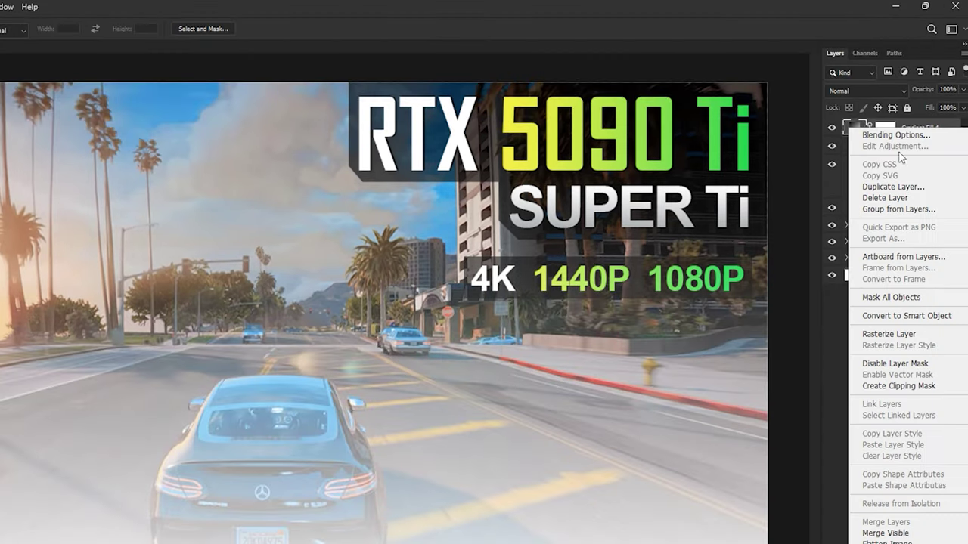
click(912, 390)
Apply the Orange_05 preset from the Oranges group to the new gradient fill
double_click(855, 127)
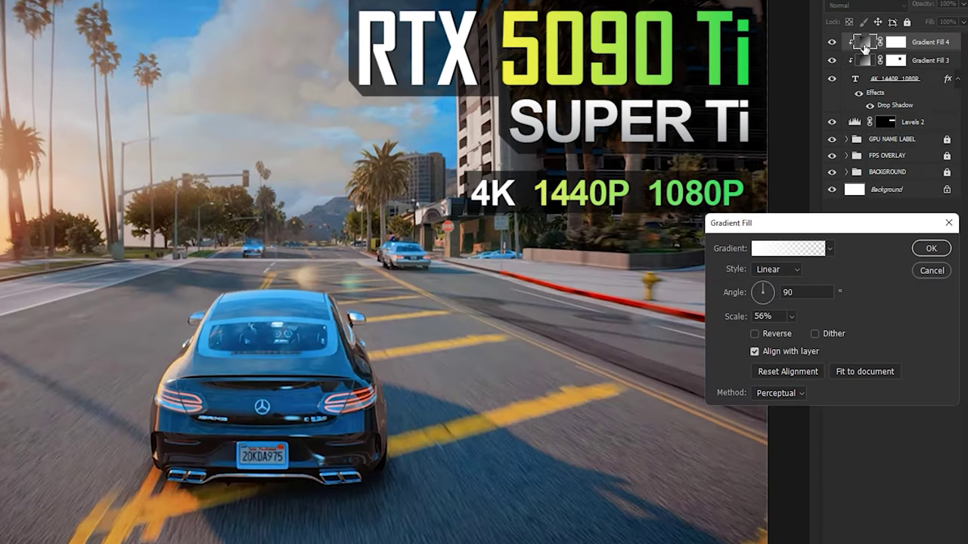
click(778, 248)
scroll(641, 245, down, 2)
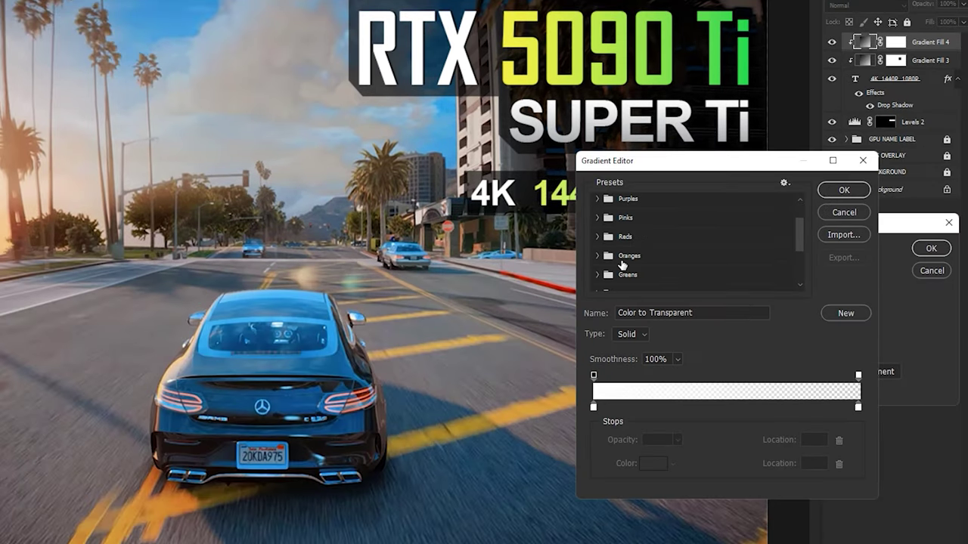
click(598, 257)
click(697, 245)
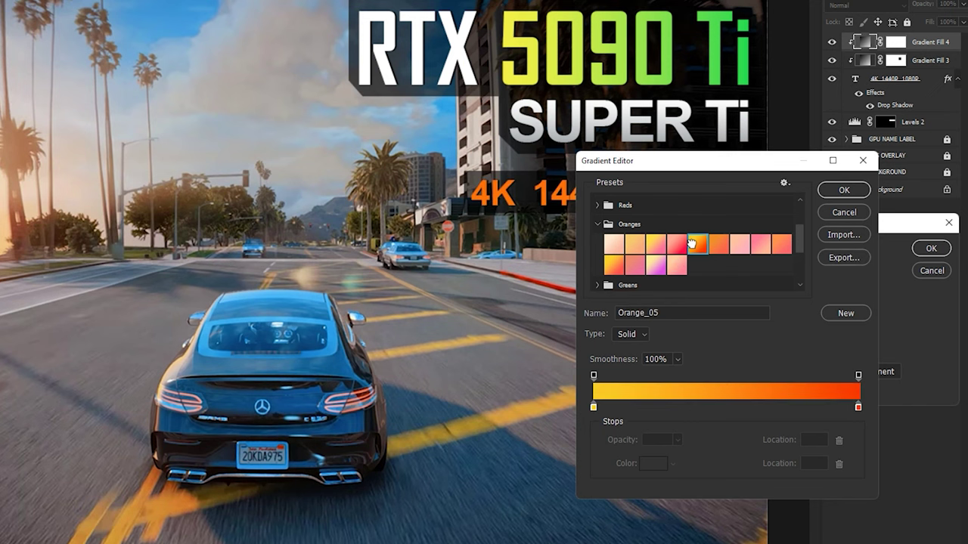
click(828, 192)
Set the orange gradient fill to 25% scale and a 180° angle, and reposition it so 4K blends from orange to yellow
text(25)
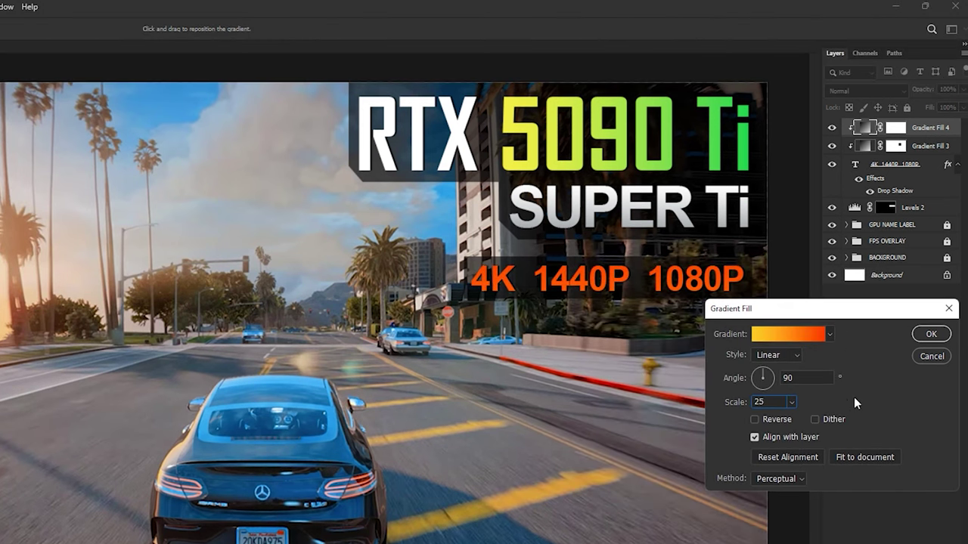
double_click(788, 377)
text(180)
drag(407, 284, 432, 230)
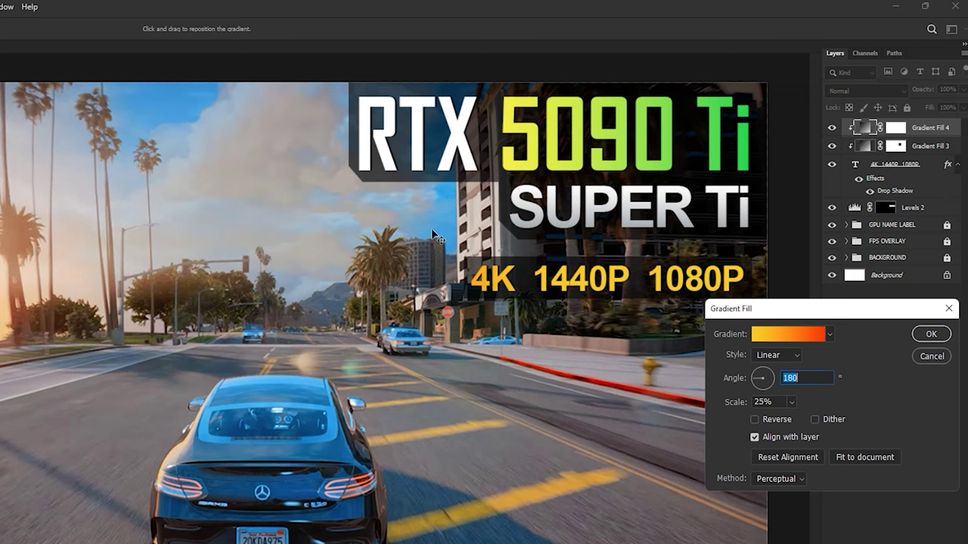
click(929, 335)
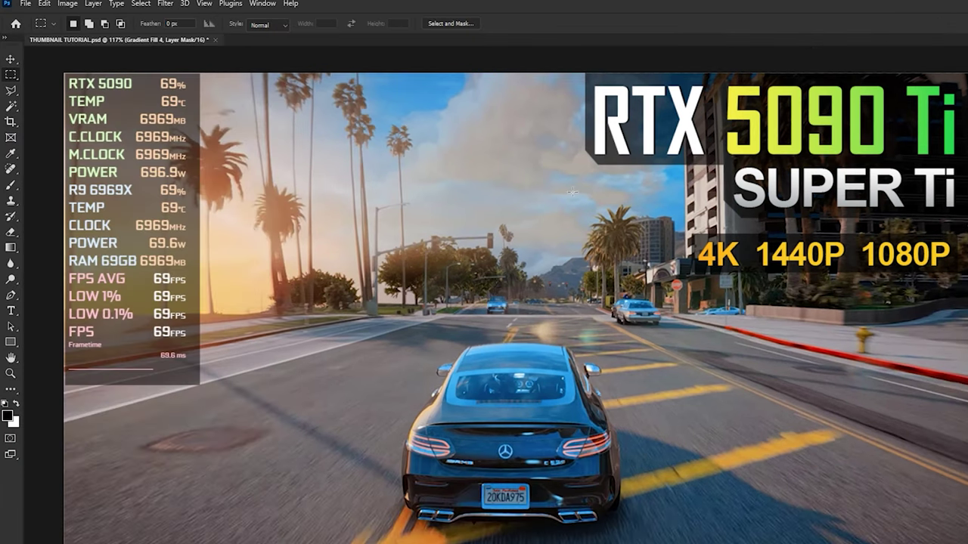
Mask the orange gradient off 1440P and 1080P by filling a rectangular selection around them with black, and deselect
mouse_move(779, 240)
mouse_down()
mouse_move(527, 307)
mouse_move(526, 333)
mouse_up()
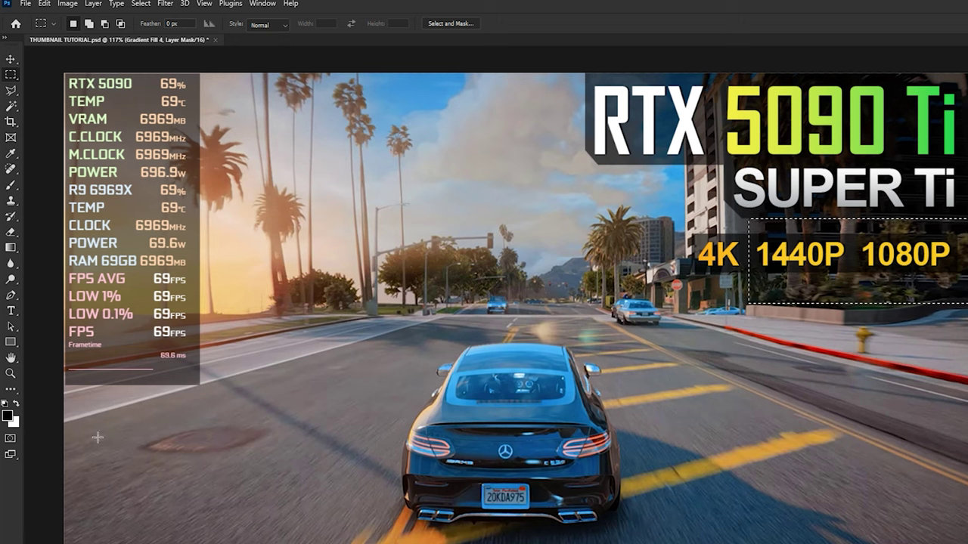
key(alt+BackSpace)
key(ctrl+d)
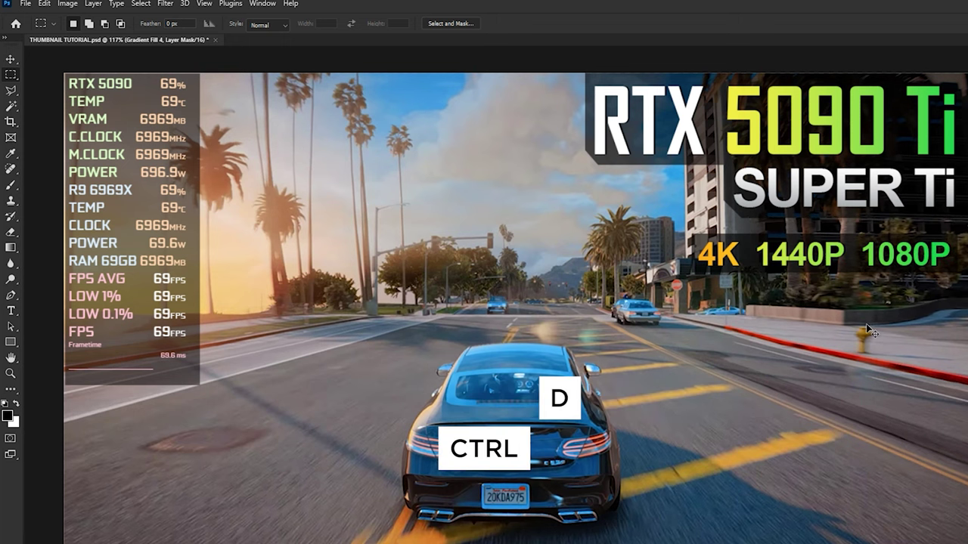